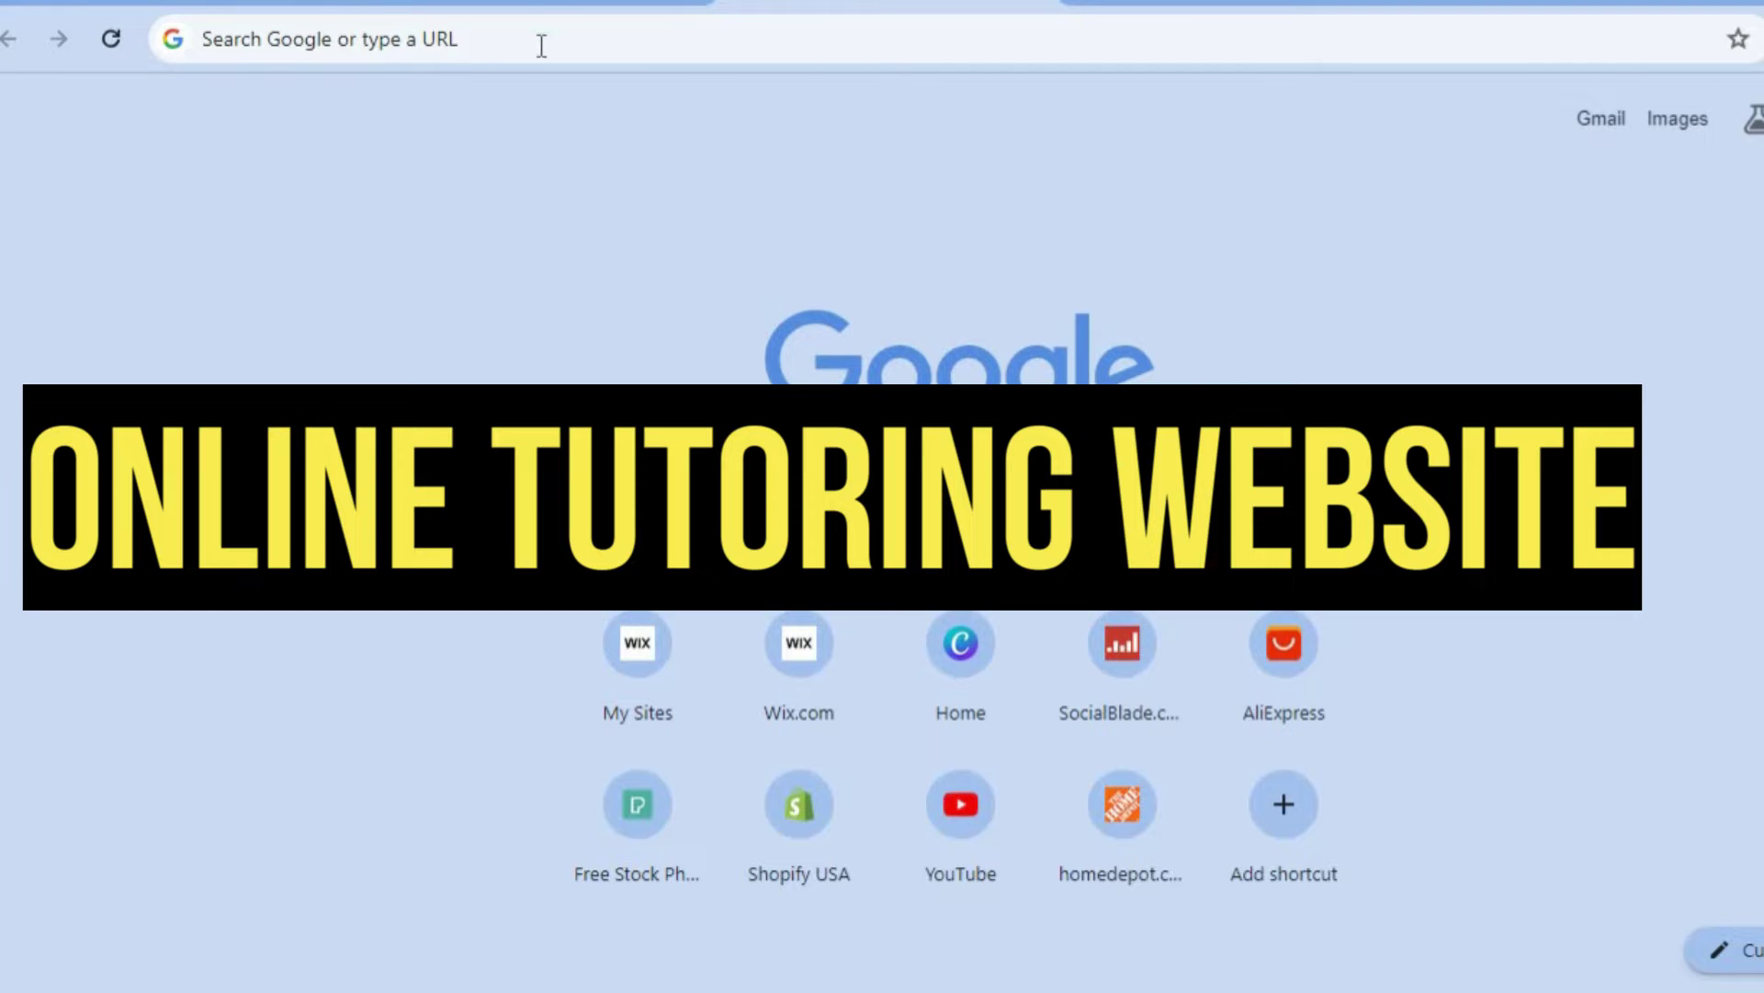
- Start a new site from the Wix sites page using Wix Editor, setting it up without AI
{"action": "left_click", "coordinate": [520, 7]}
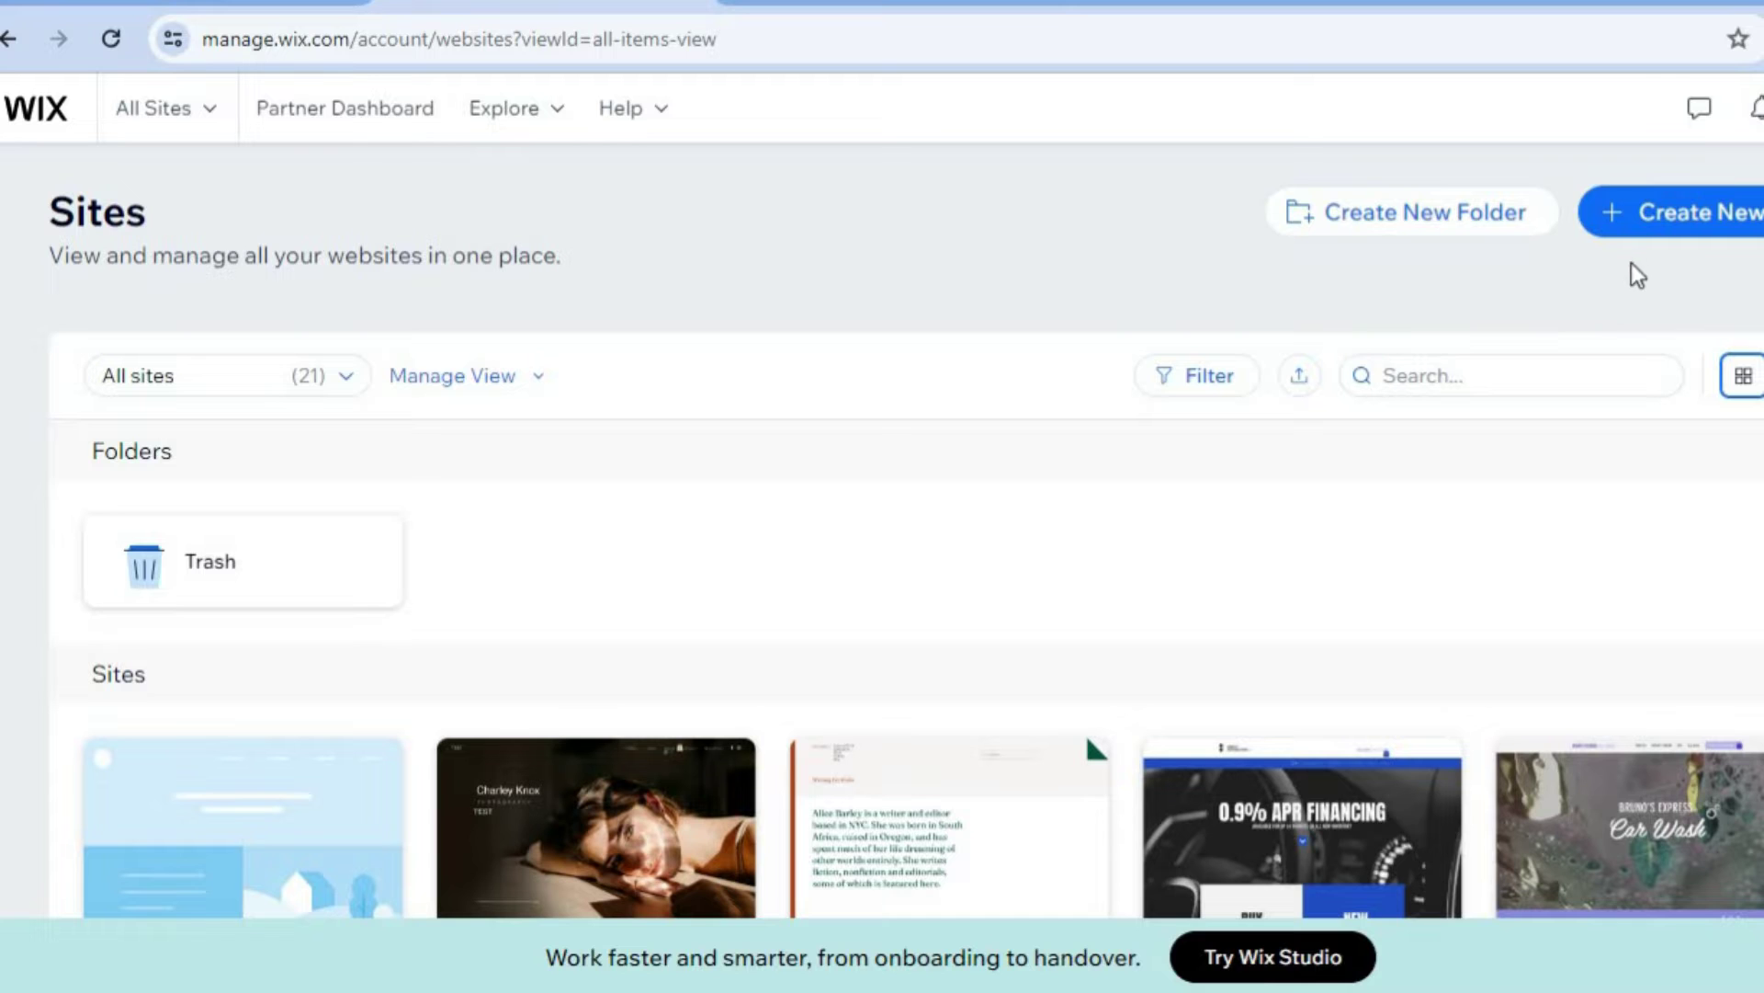
{"action": "left_click", "coordinate": [1652, 225]}
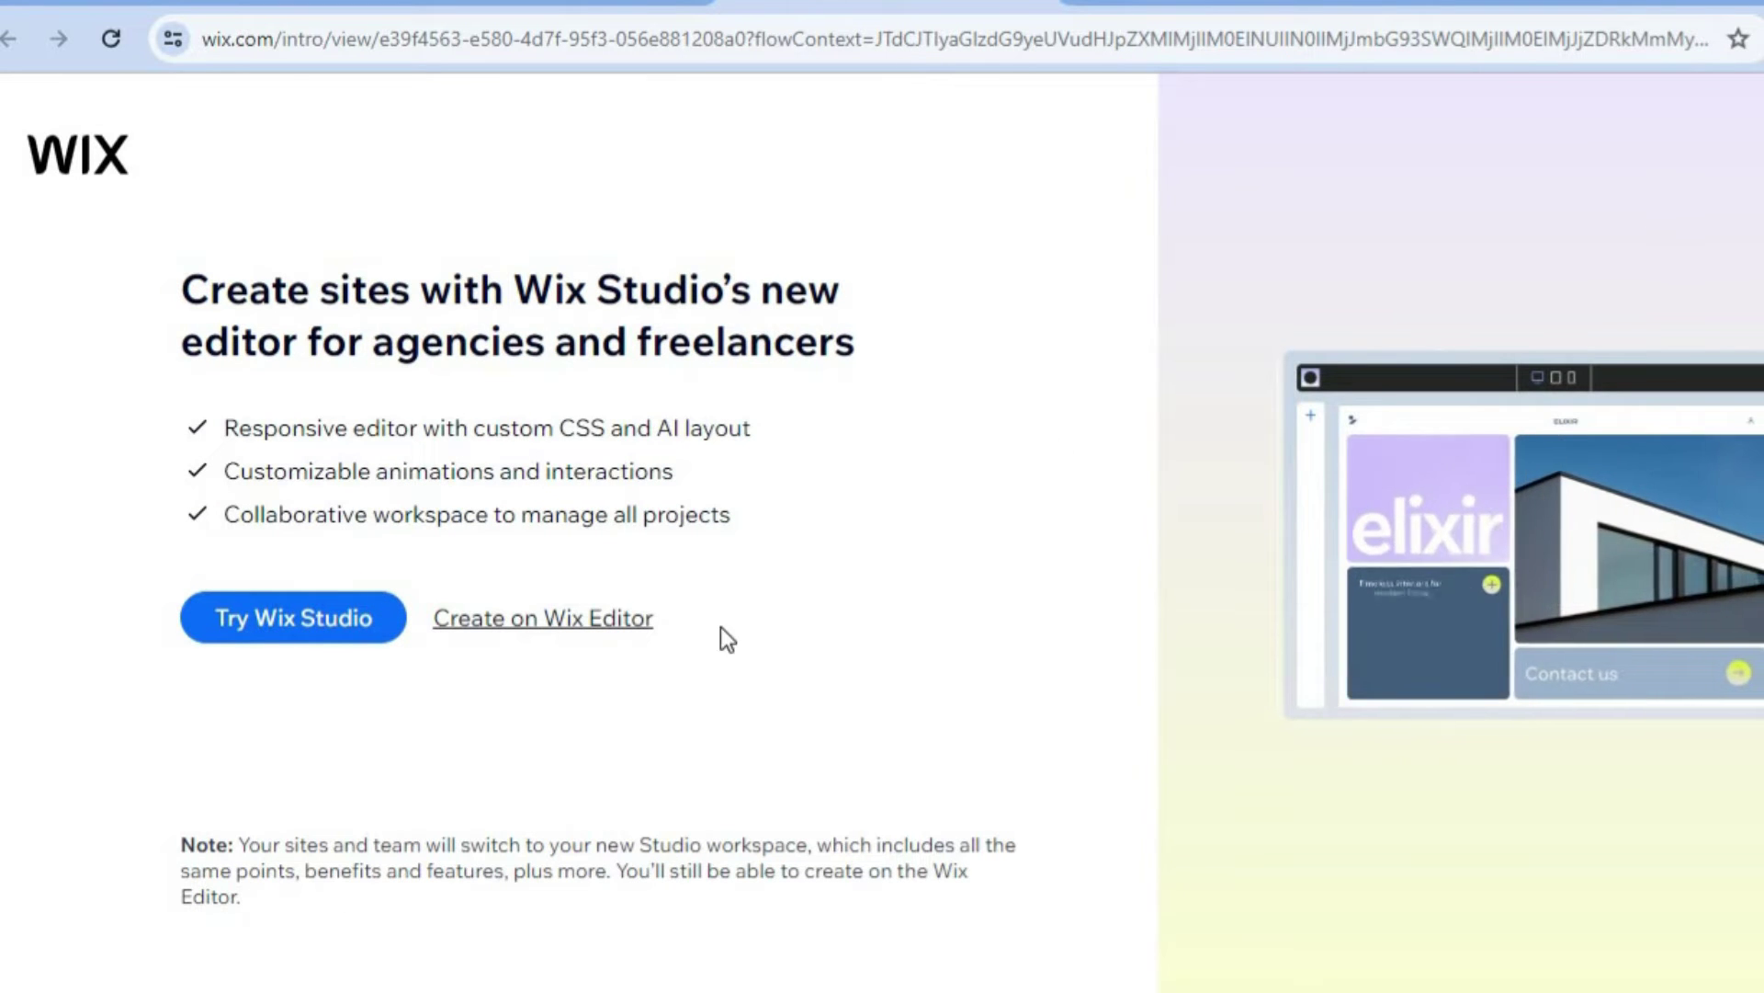
{"action": "left_click", "coordinate": [545, 622]}
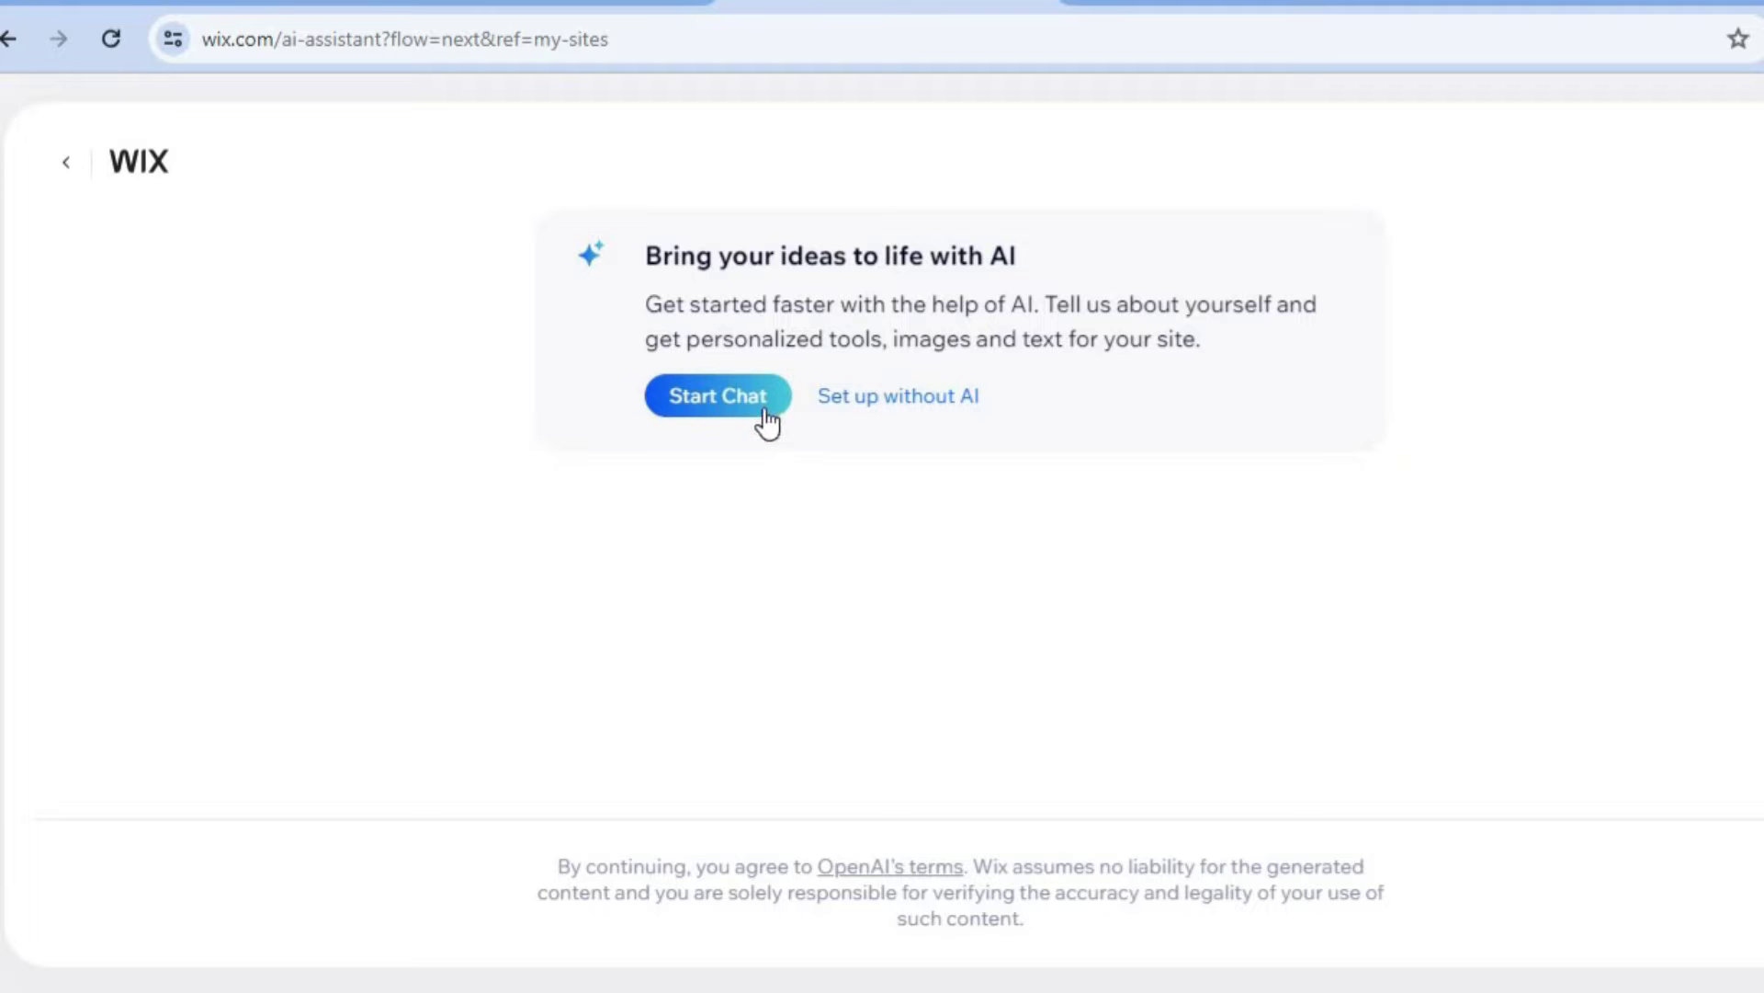
{"action": "left_click", "coordinate": [932, 397]}
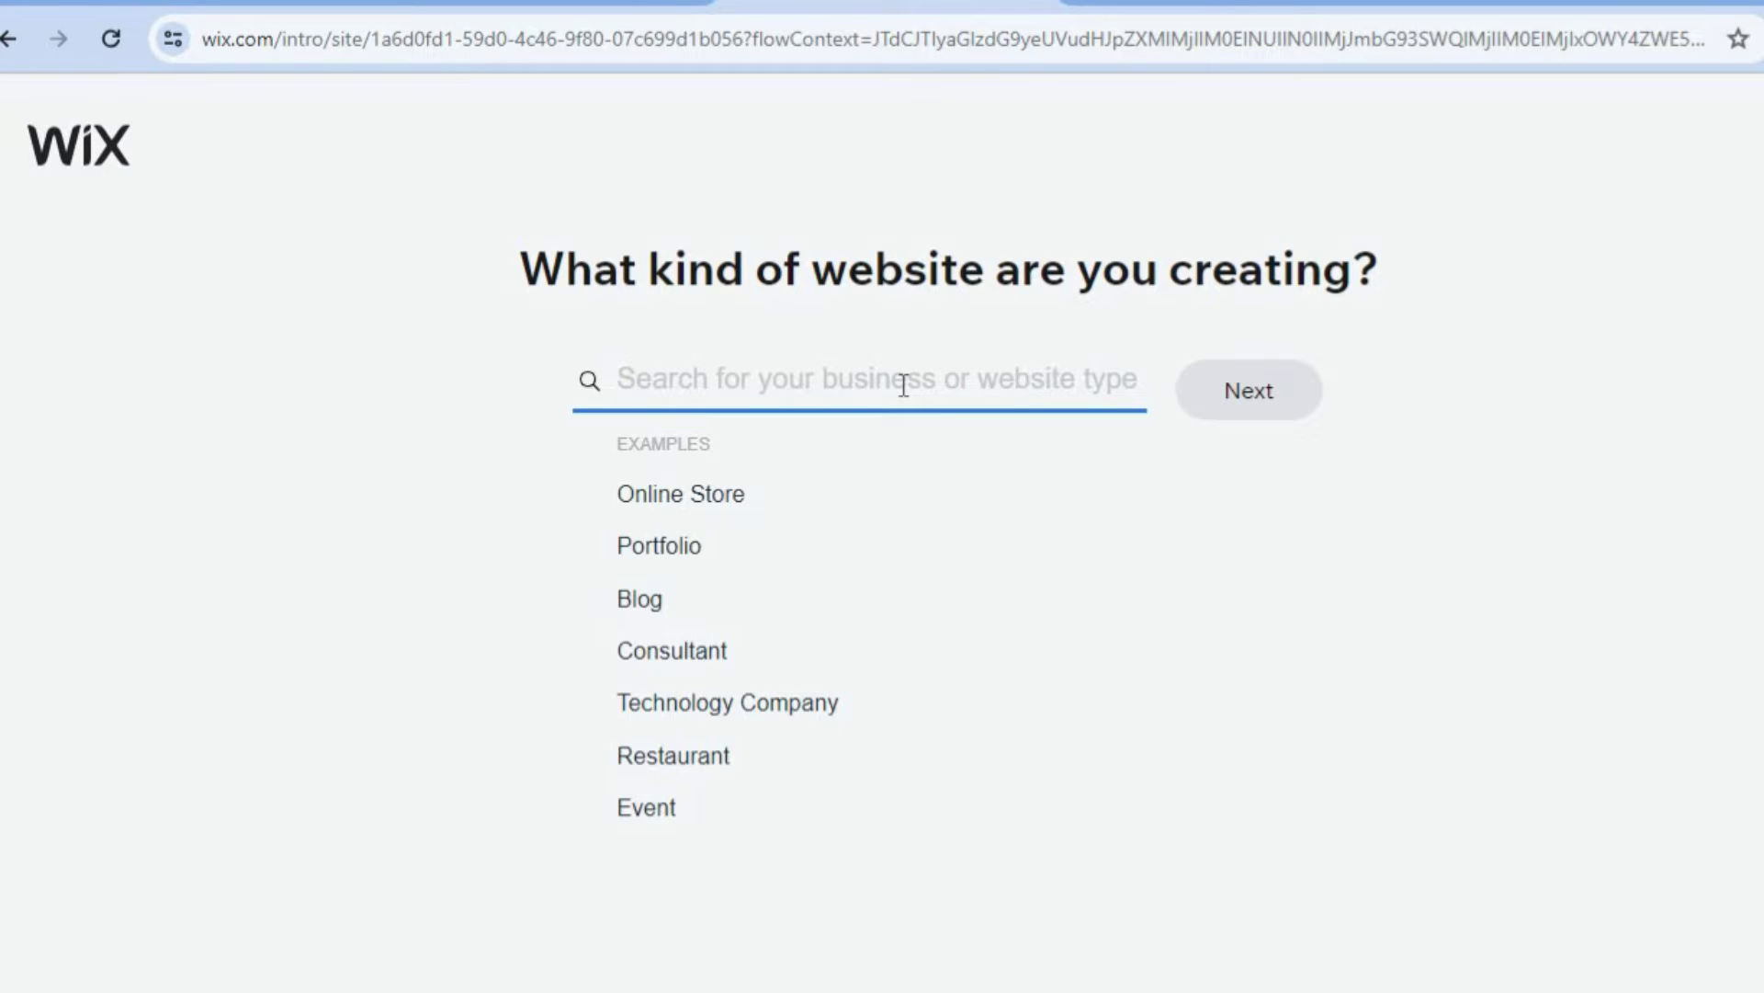
- Set the kind of website to Online Tutor and continue
{"action": "type", "text": "TUT"}
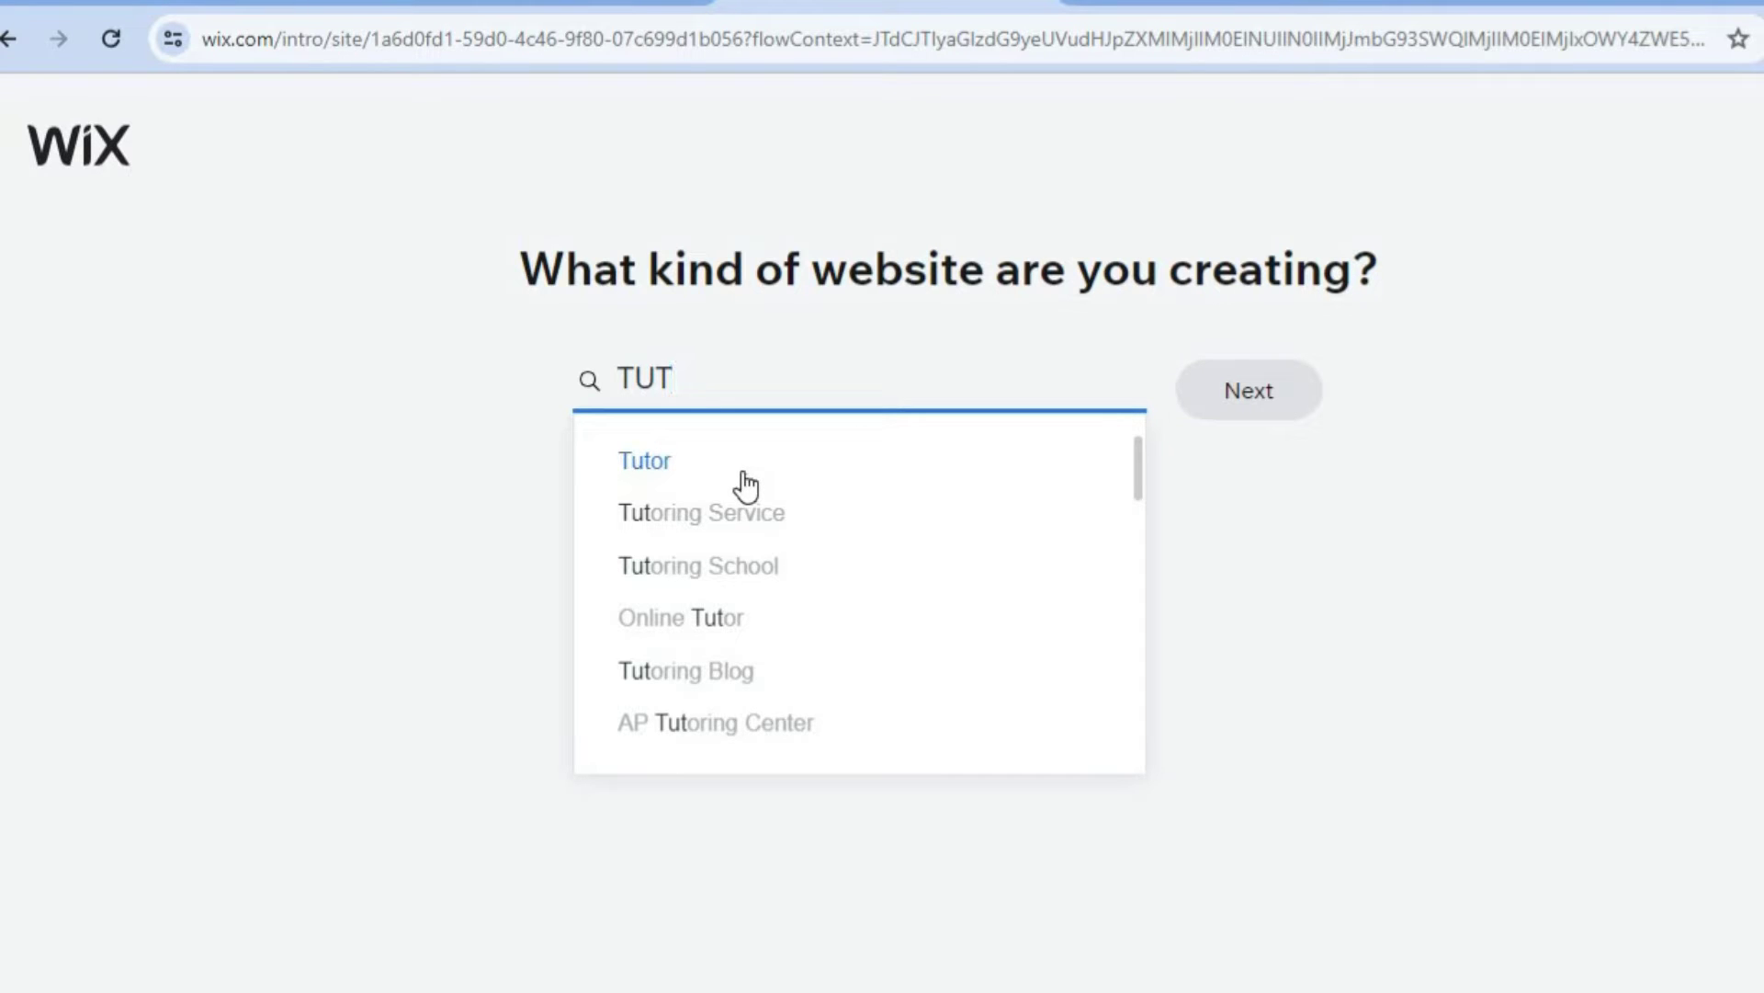
{"action": "left_click", "coordinate": [766, 618]}
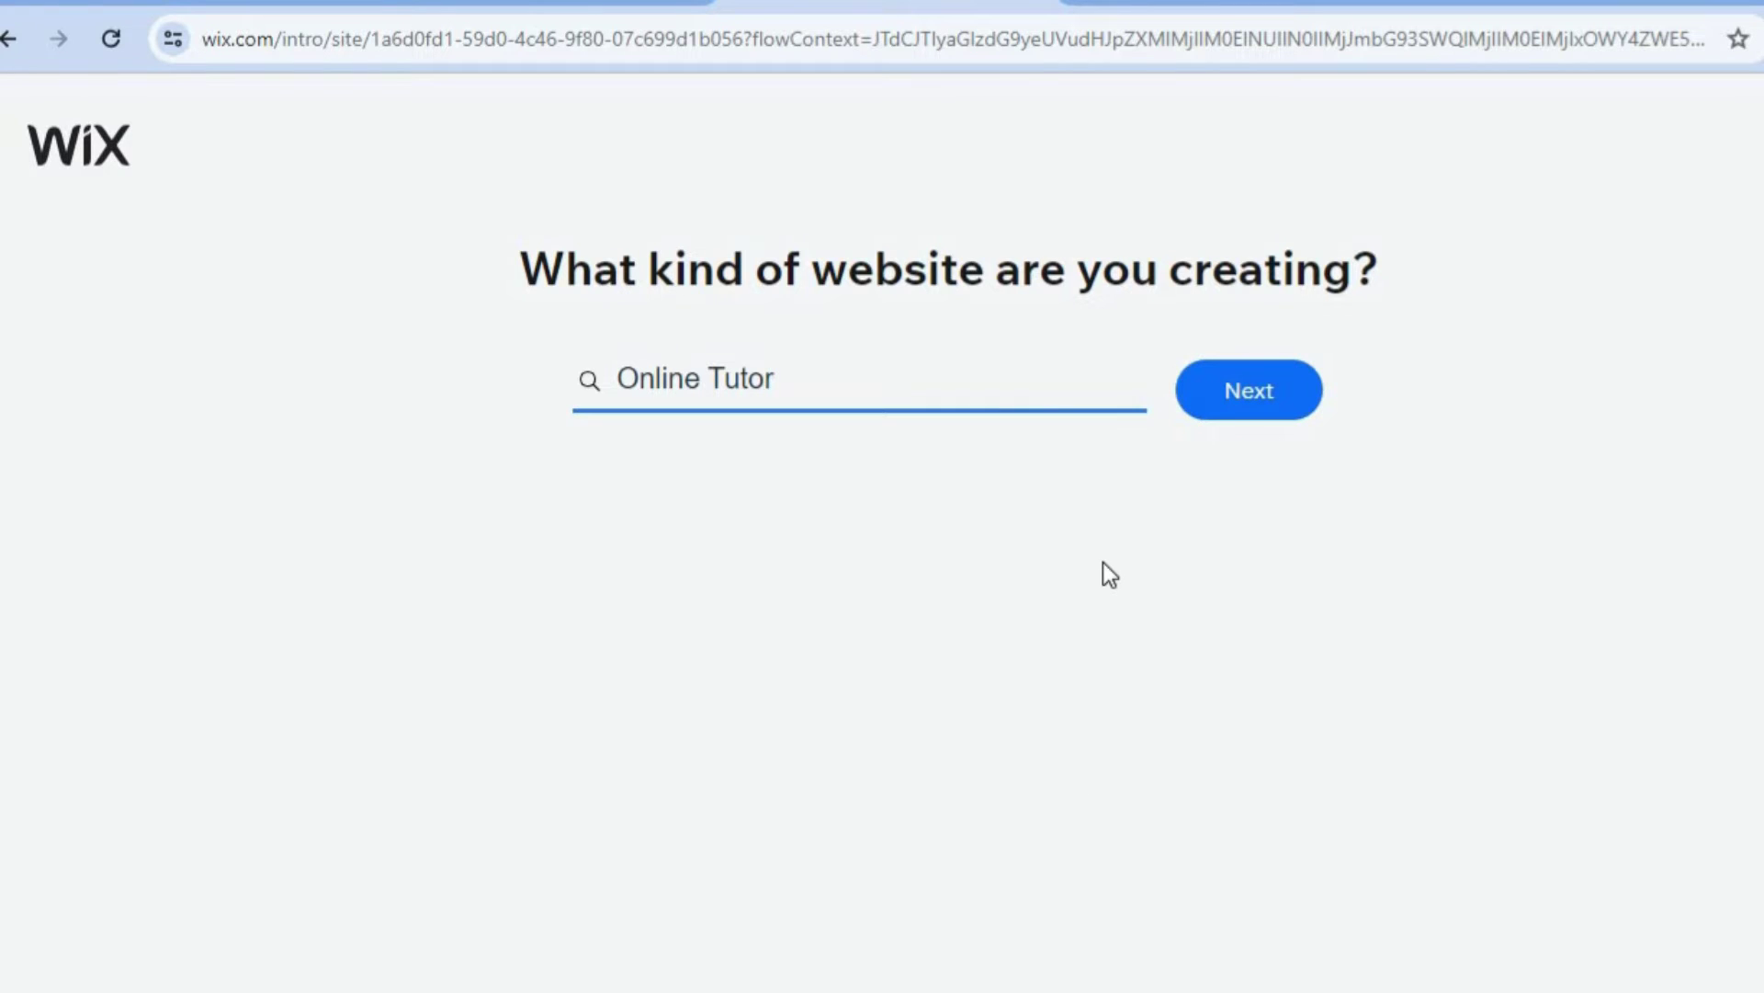
{"action": "left_click", "coordinate": [1236, 405]}
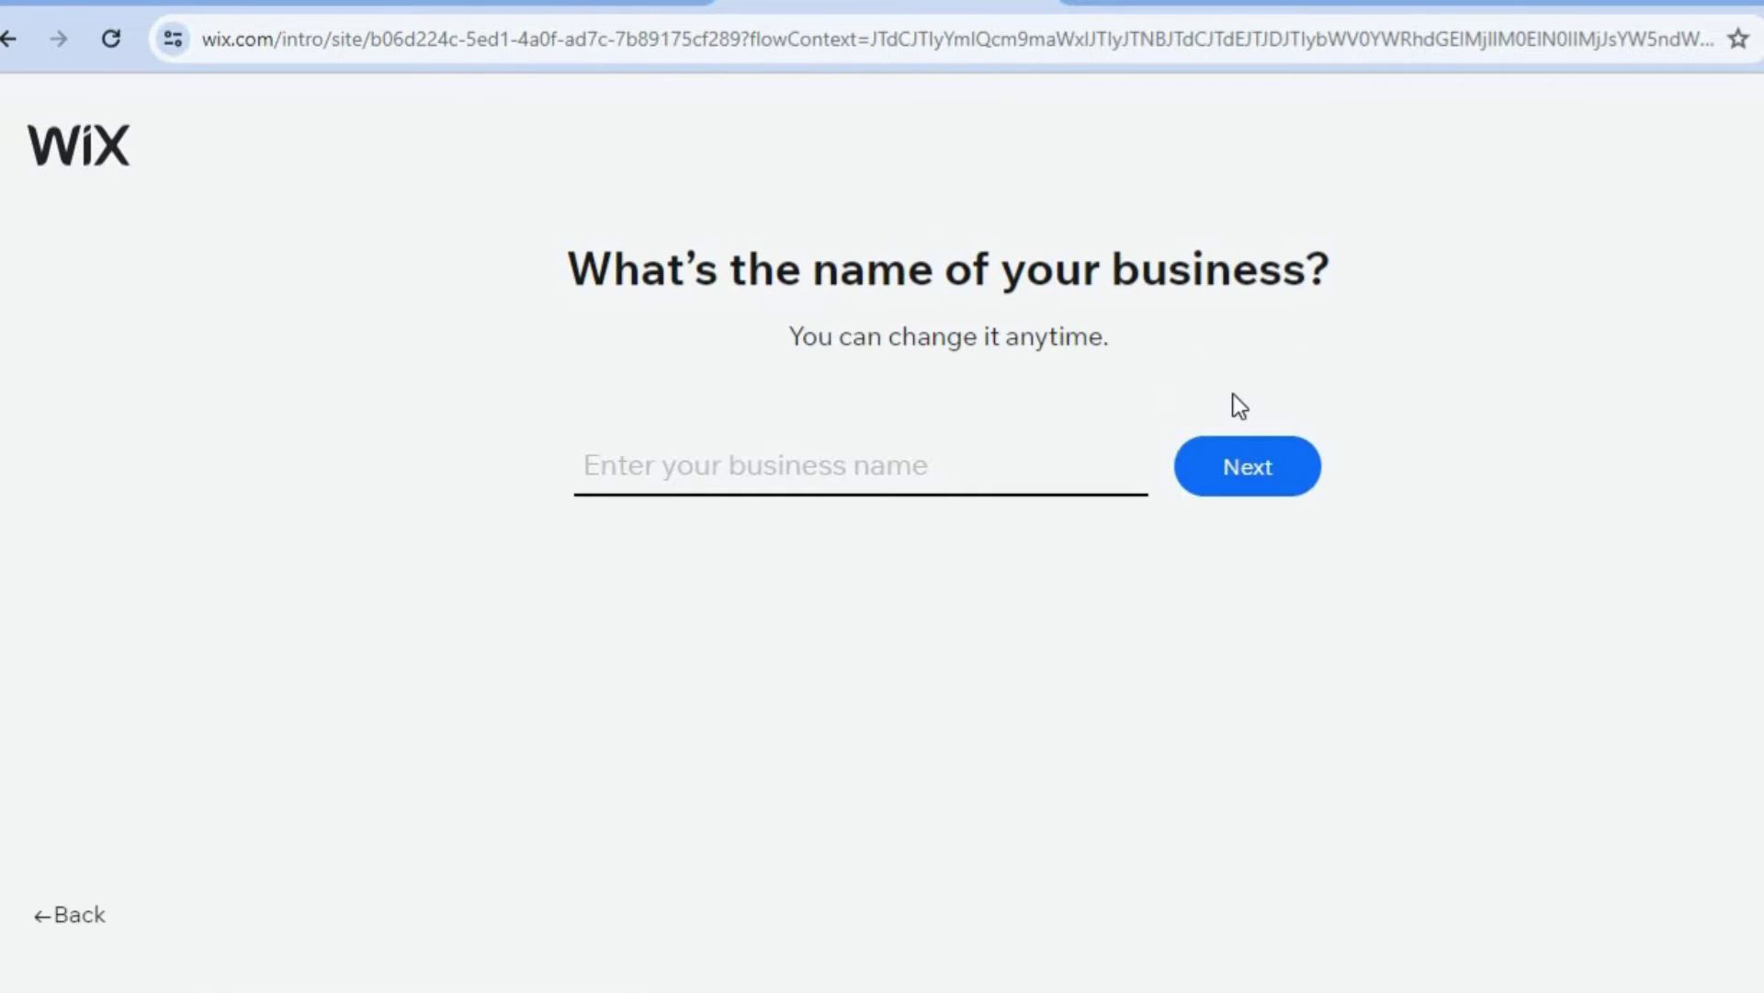
- Name the business JASON TUTORS and continue
{"action": "left_click", "coordinate": [967, 453]}
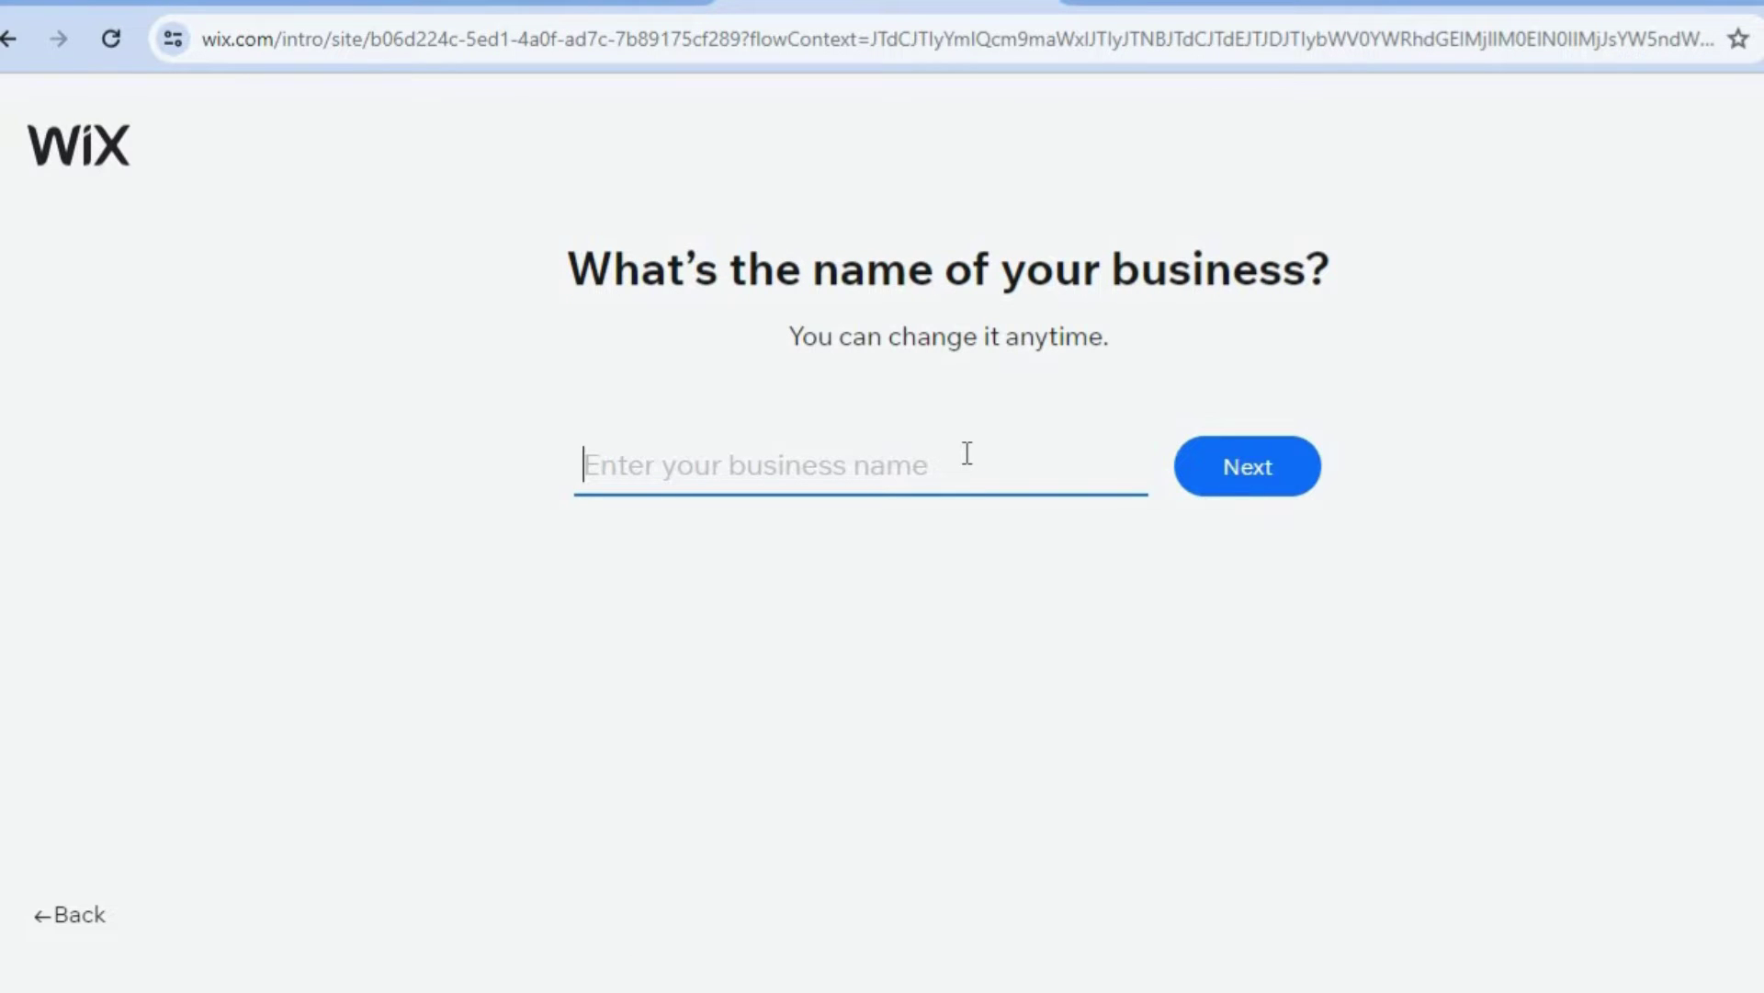
{"action": "type", "text": "JAS"}
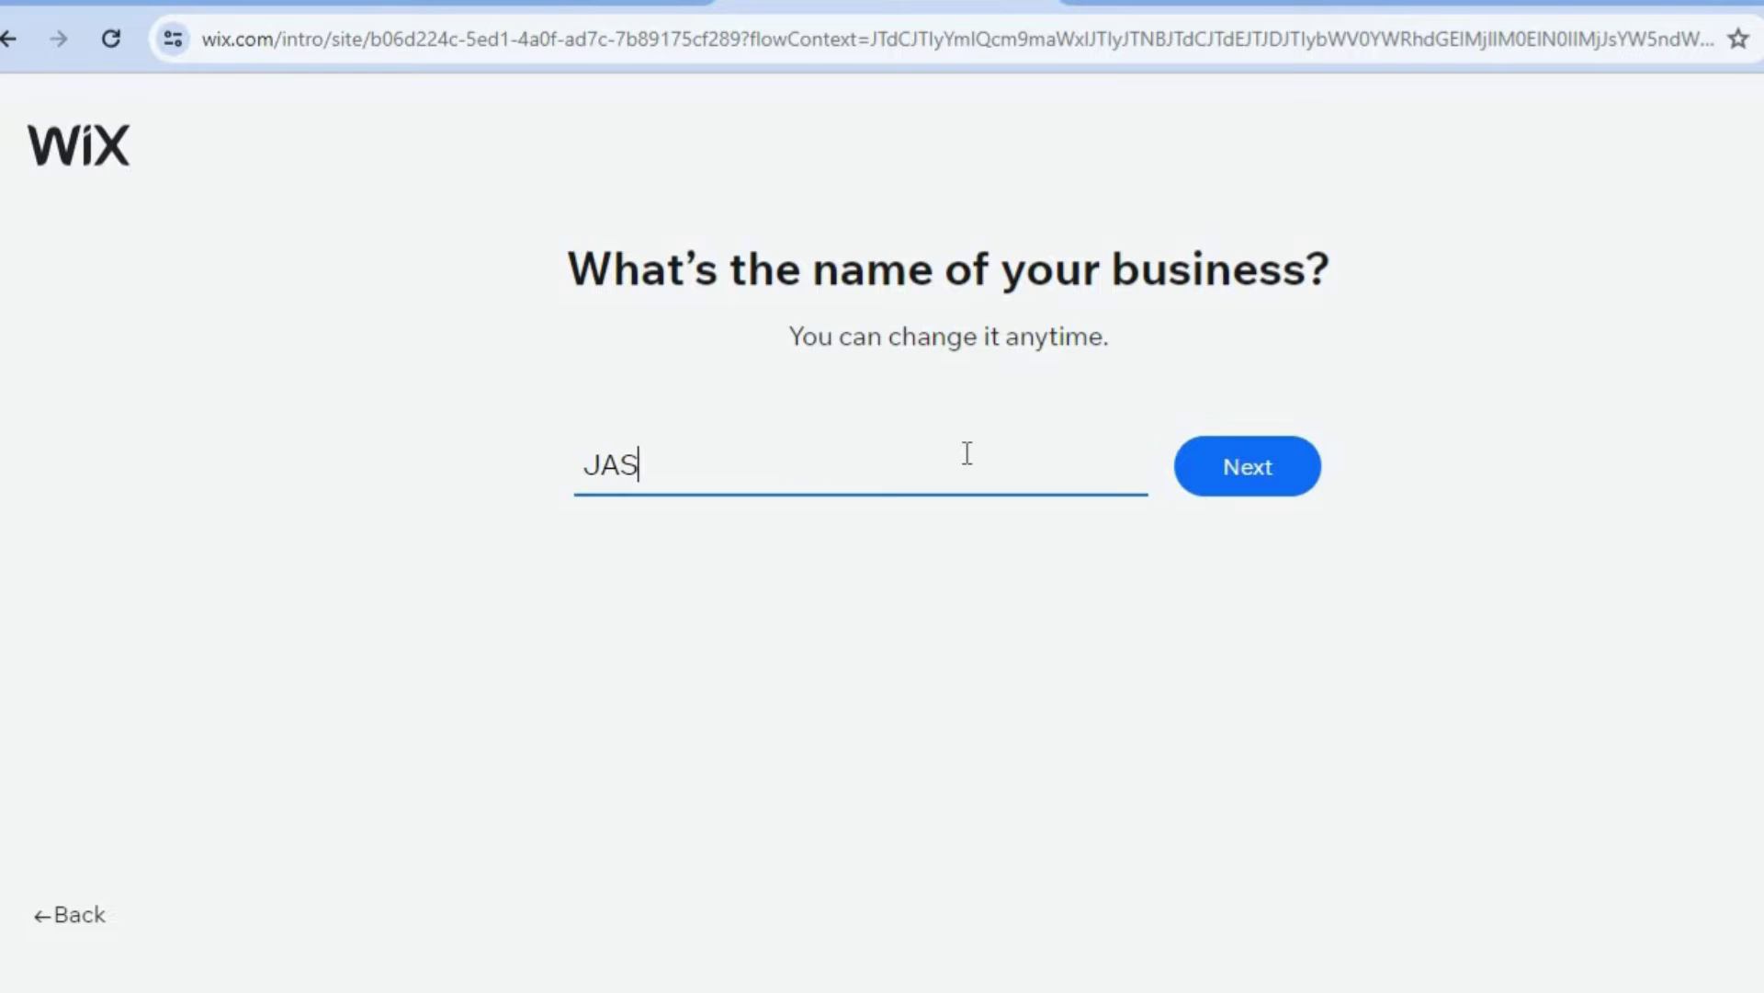
{"action": "type", "text": "ON TUTORS"}
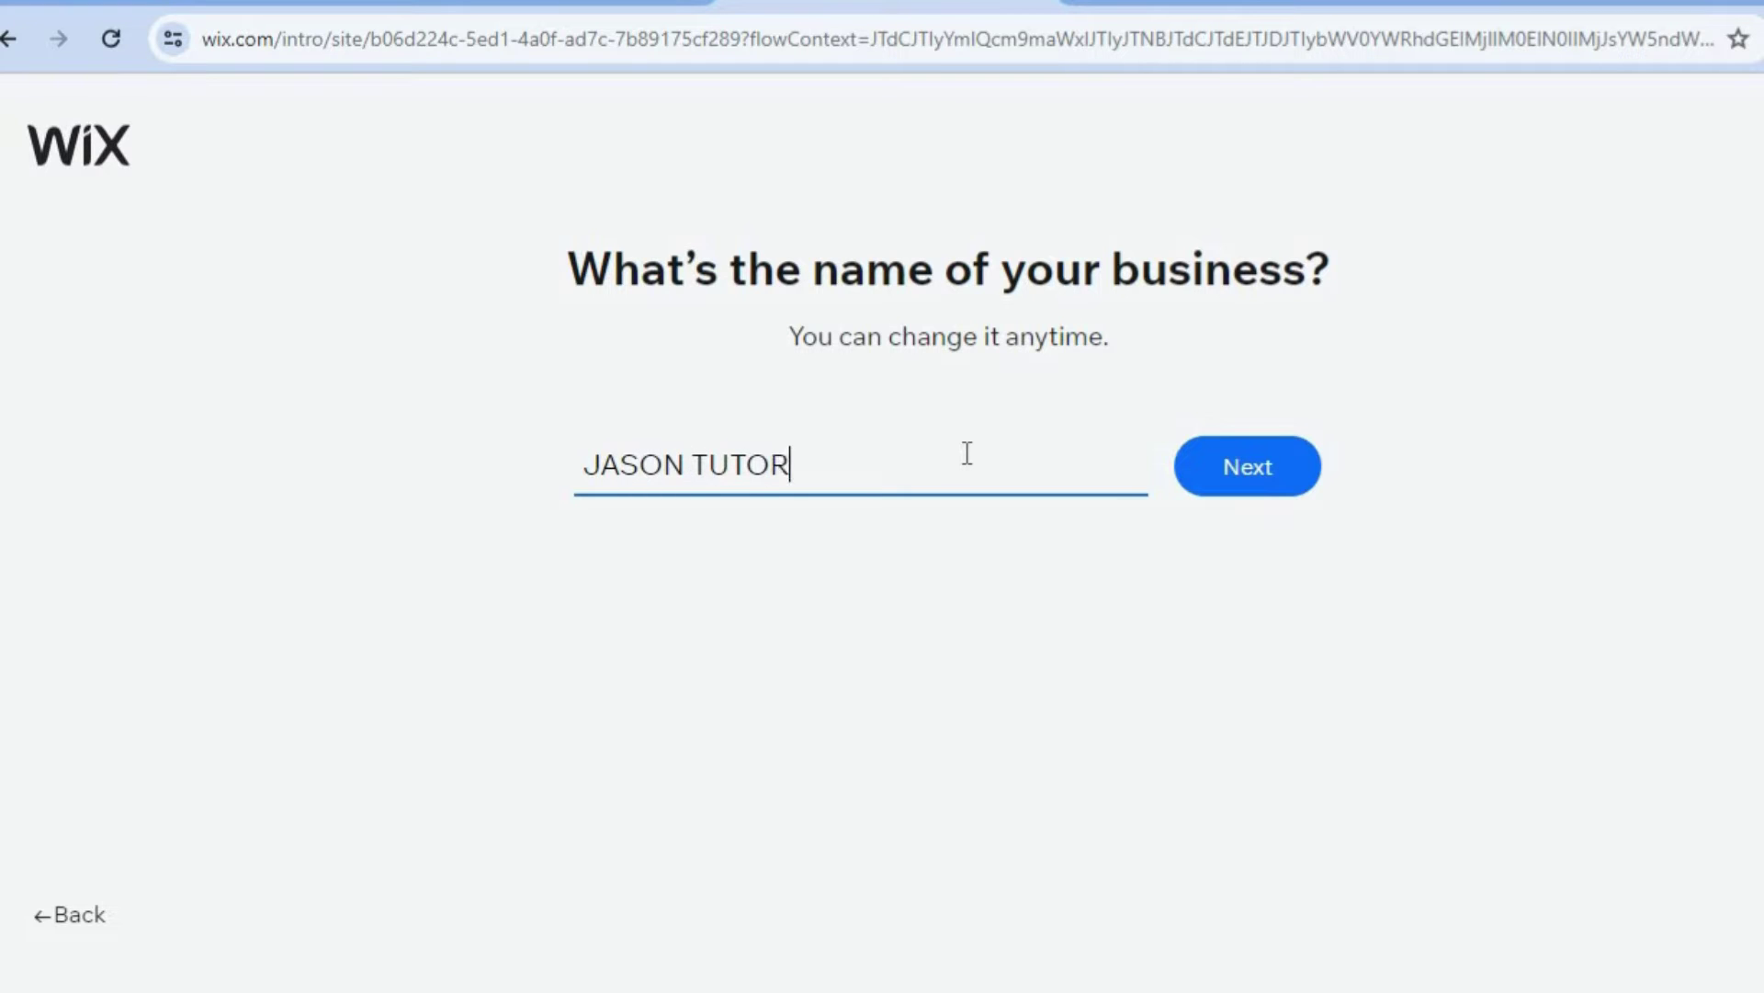
{"action": "left_click", "coordinate": [1308, 461]}
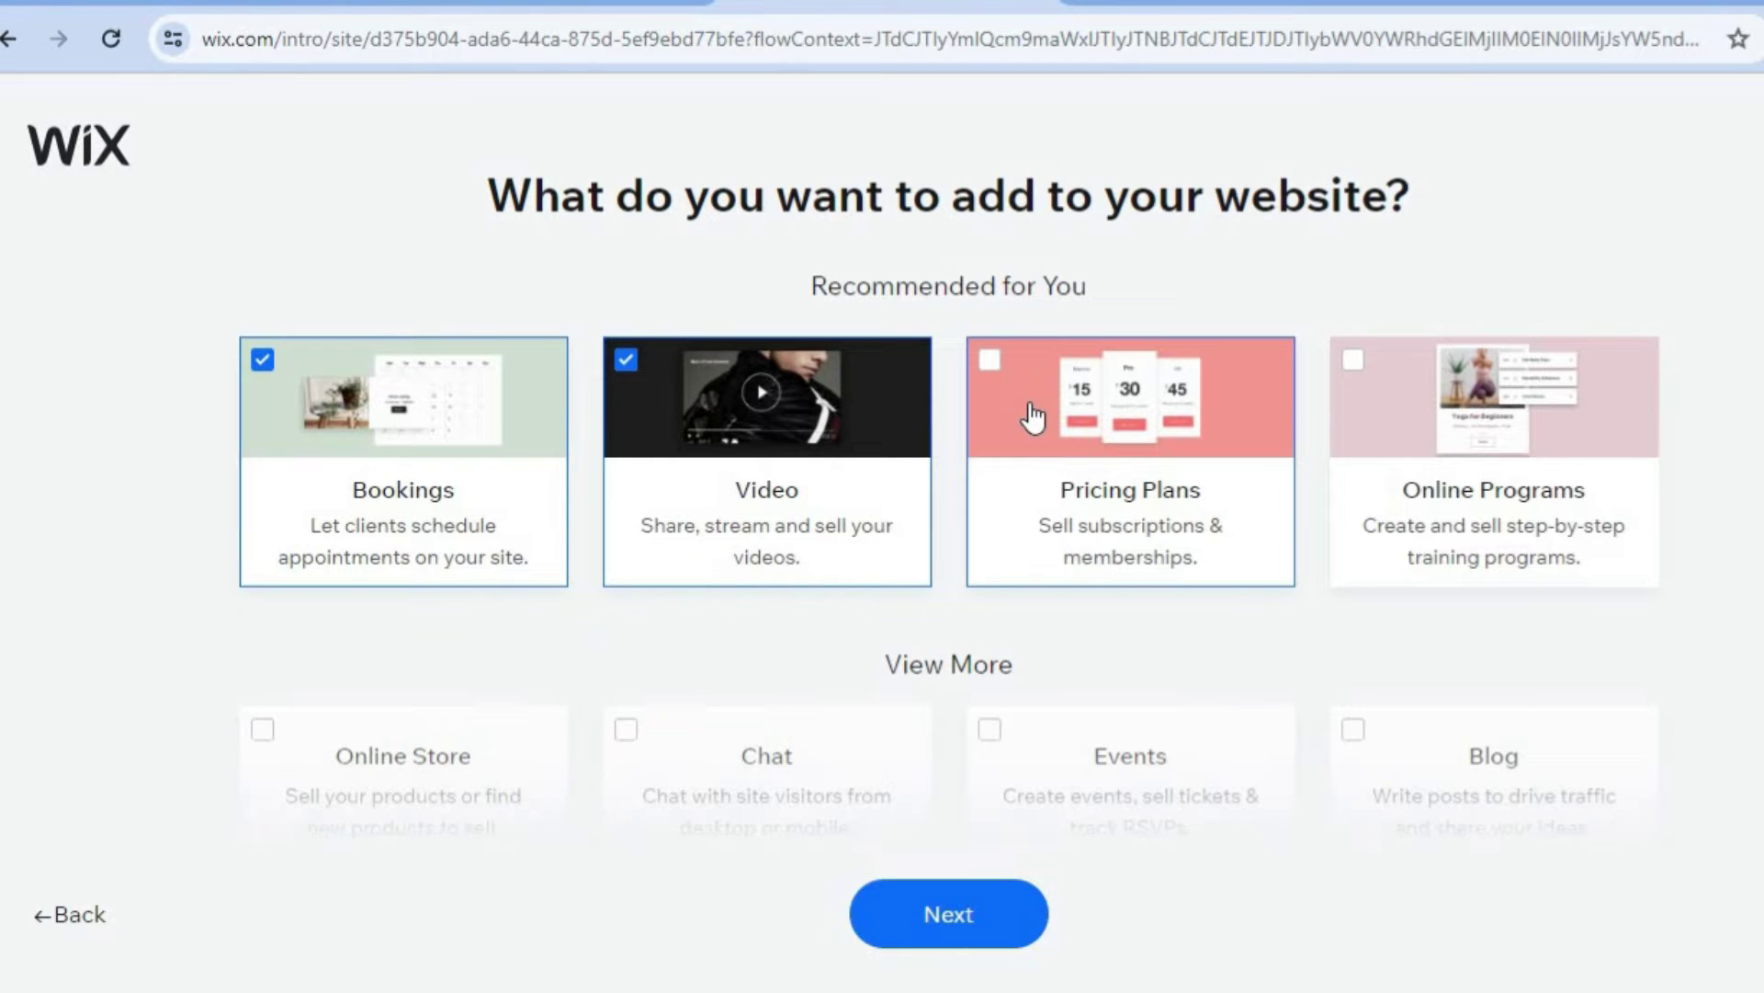
- Add Pricing Plans to the website's features and continue with the setup
{"action": "left_click", "coordinate": [991, 360]}
{"action": "scroll", "coordinate": [1746, 506], "scroll_direction": "down", "scroll_amount": 7}
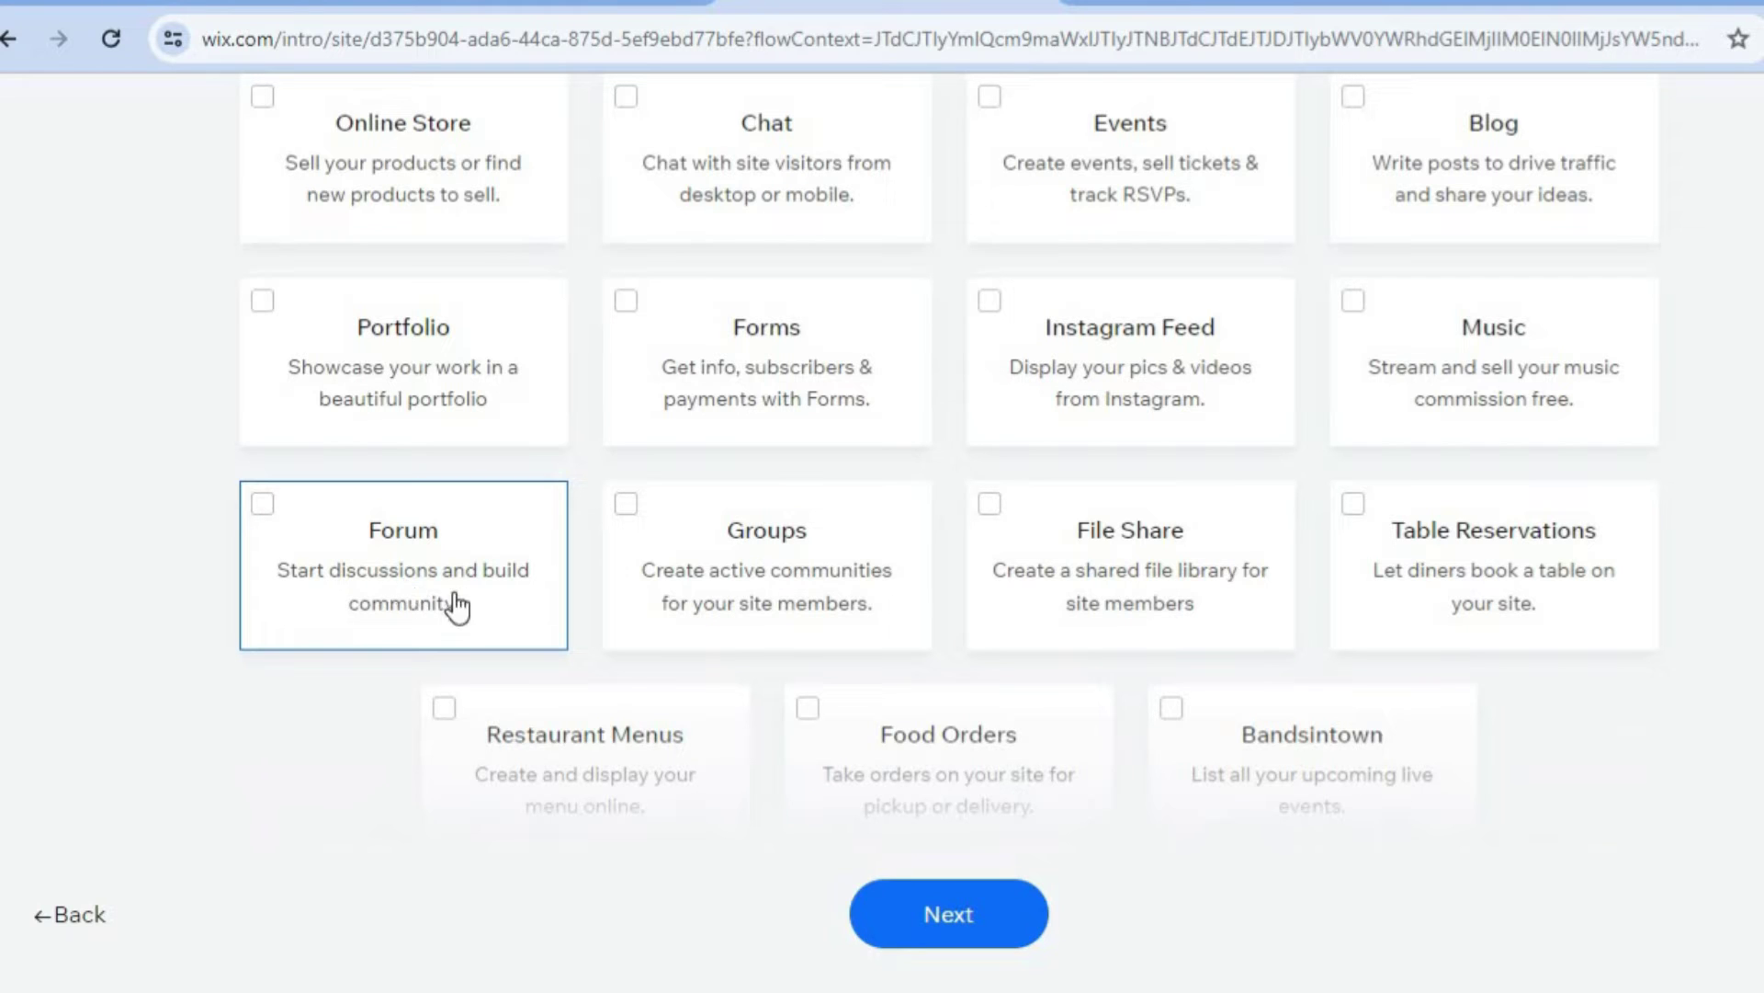
{"action": "left_click", "coordinate": [937, 929]}
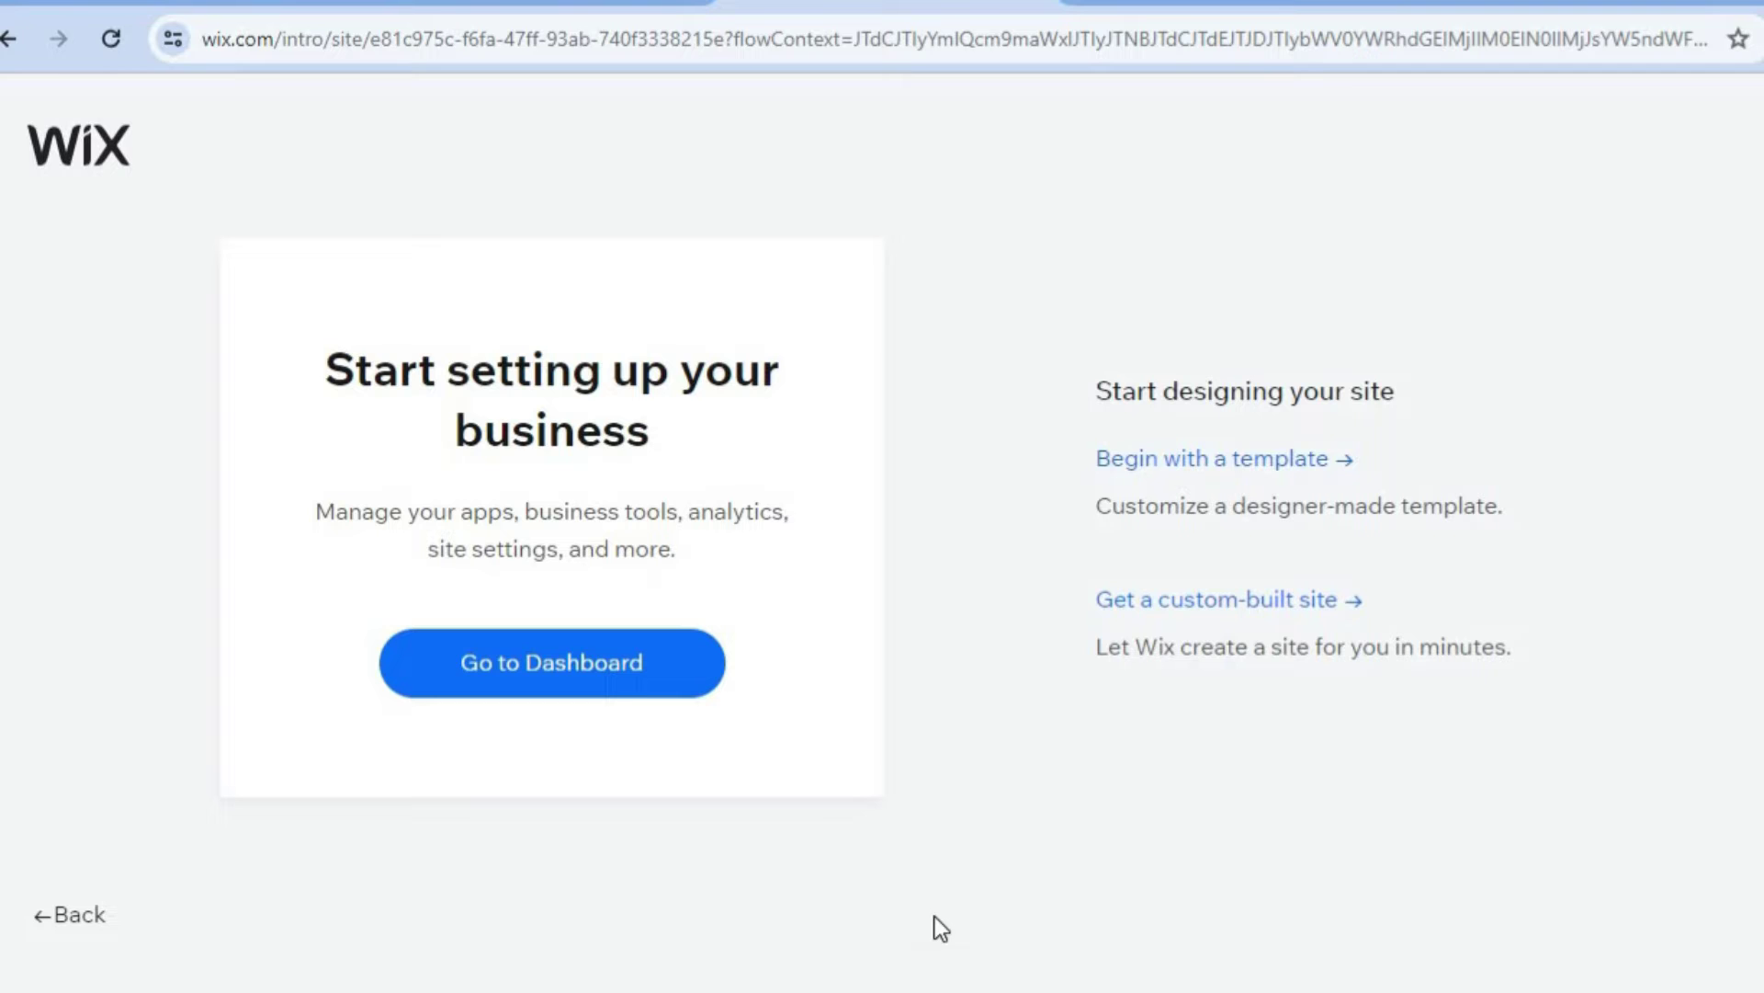
- Begin with a template, look through the Online Tutor designs, and open the "Private Lessons Online" Tutor template for editing
{"action": "left_click", "coordinate": [1189, 455]}
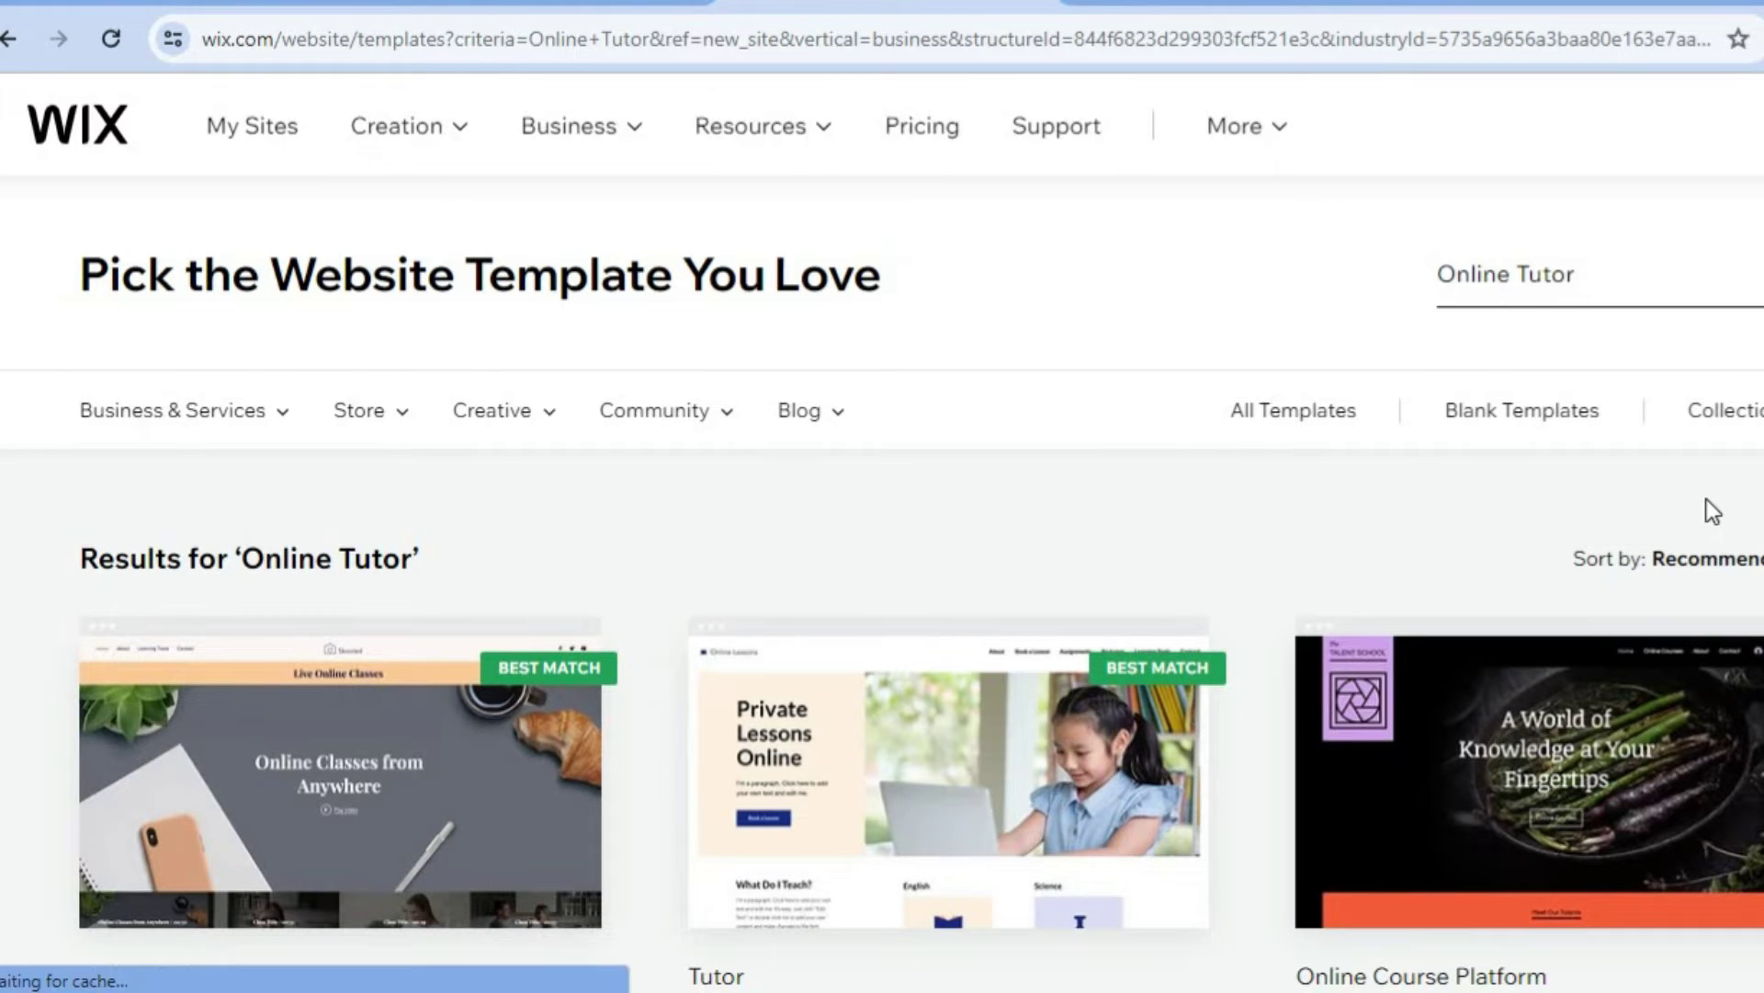
{"action": "scroll", "coordinate": [883, 530], "scroll_direction": "down", "scroll_amount": 1}
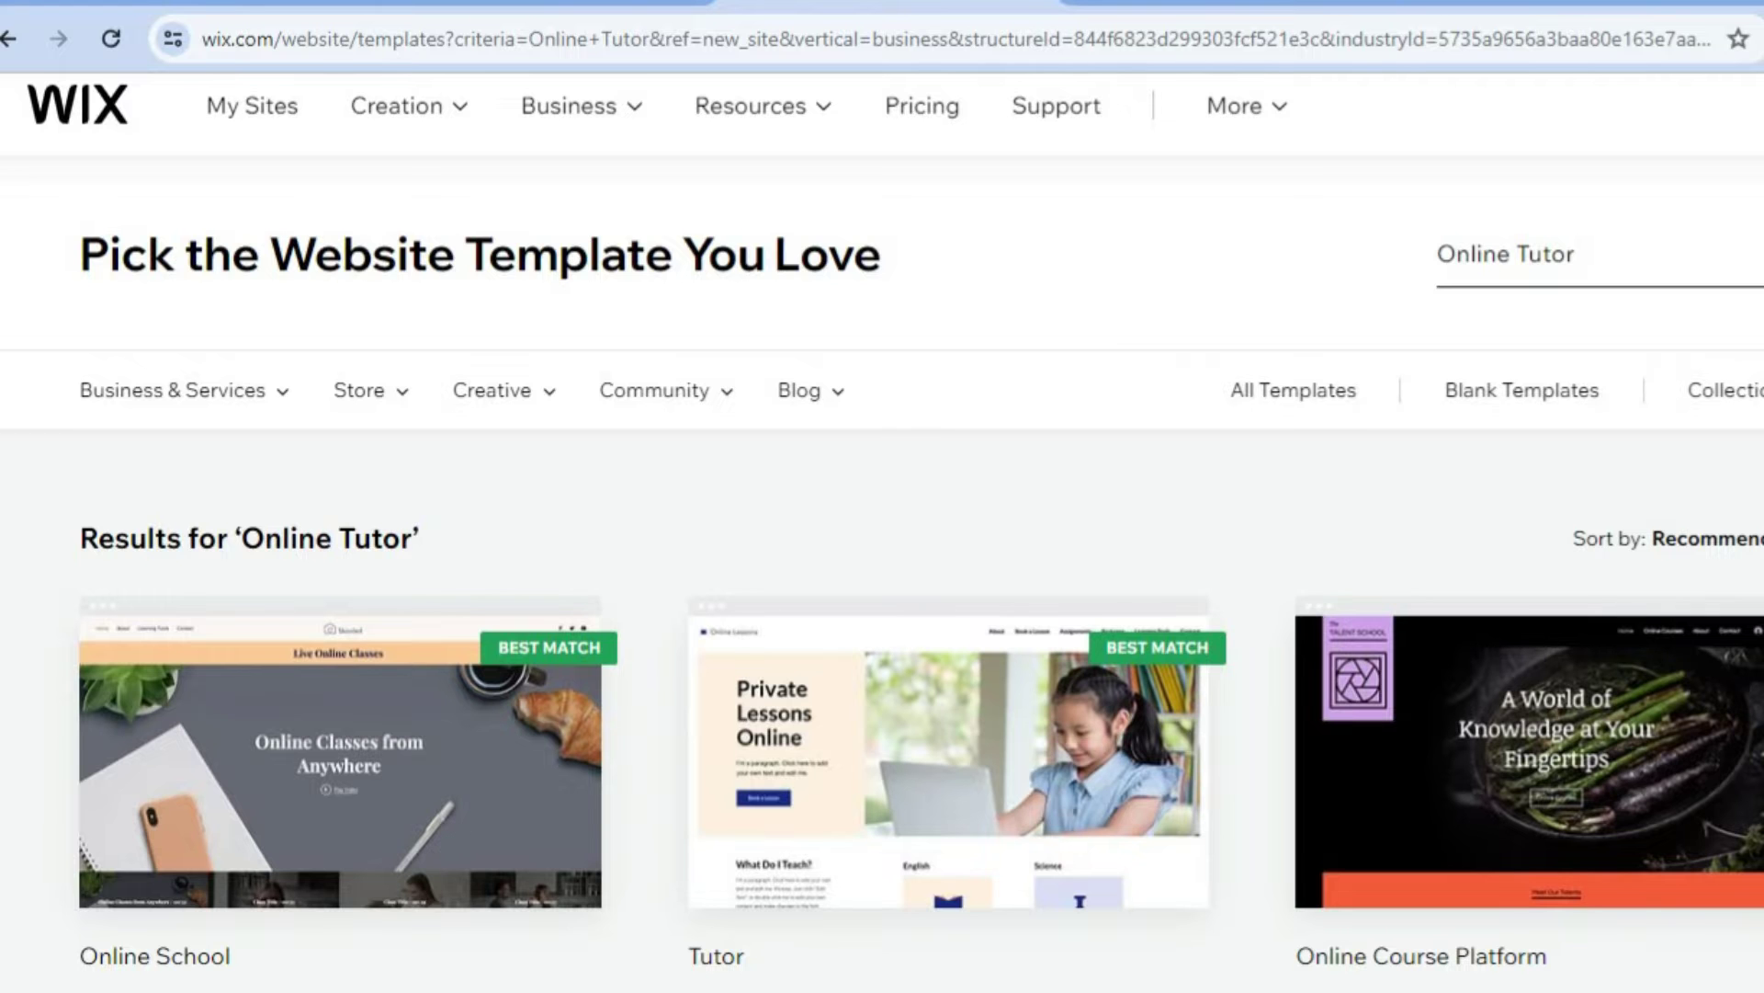
{"action": "scroll", "coordinate": [882, 530], "scroll_direction": "down", "scroll_amount": 2}
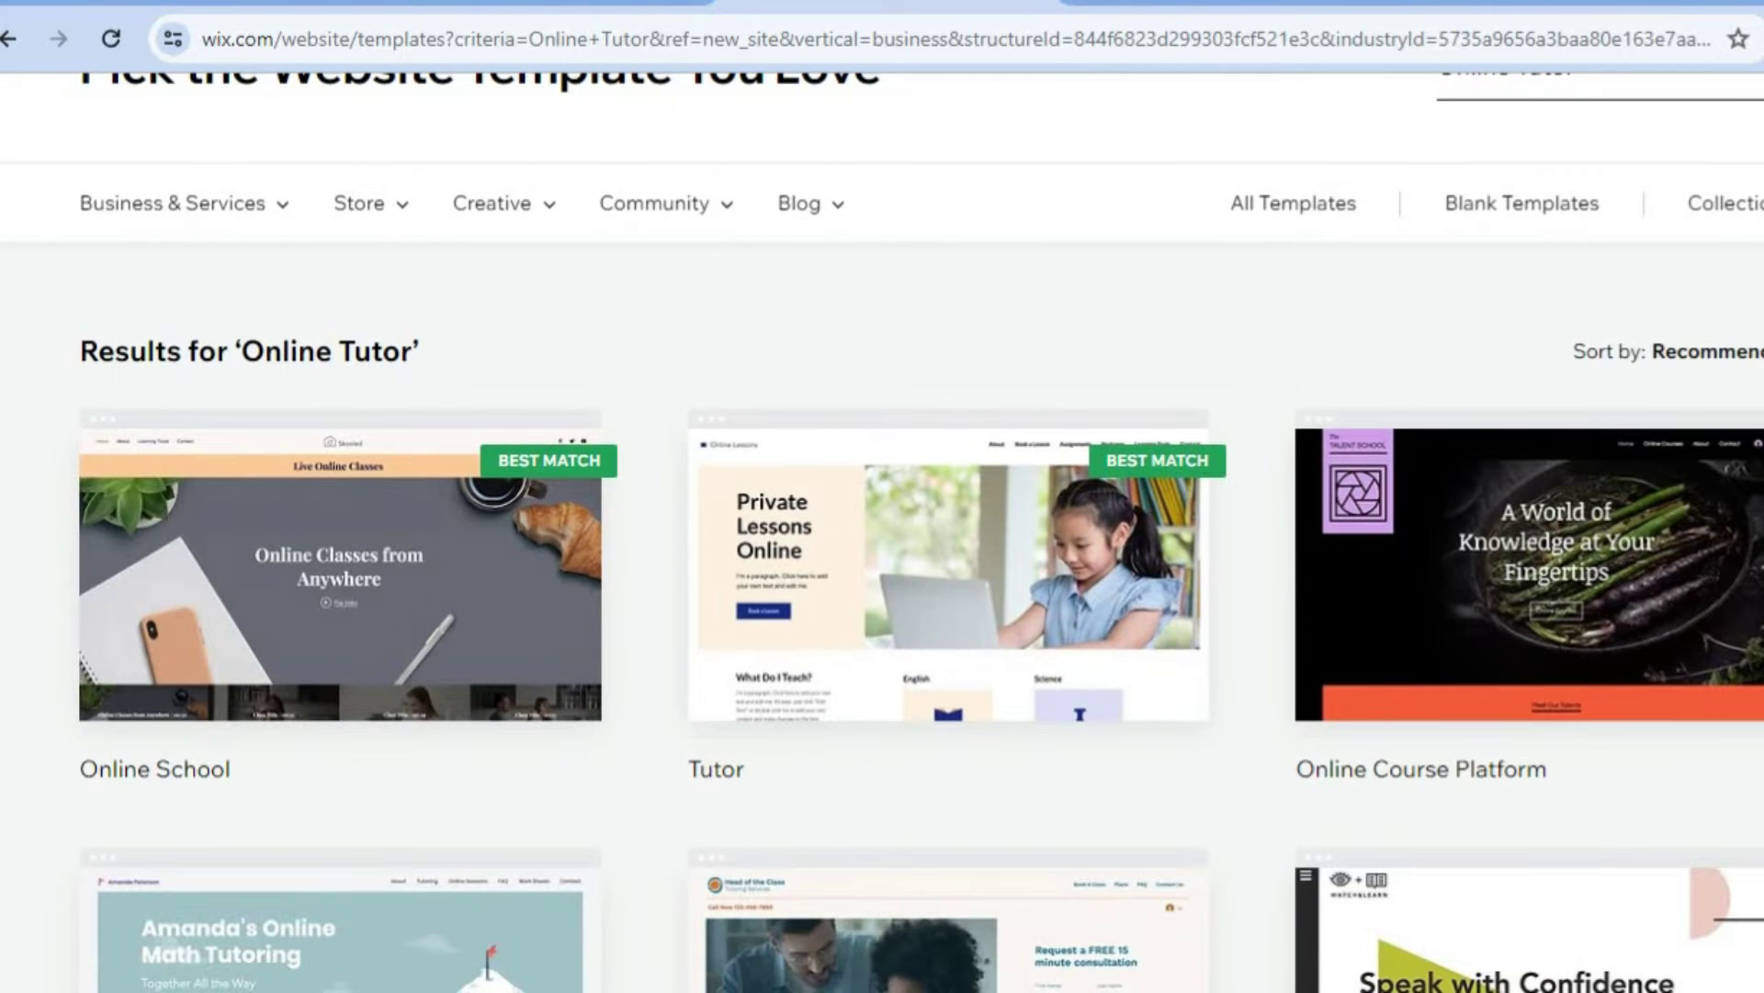
{"action": "scroll", "coordinate": [882, 530], "scroll_direction": "down", "scroll_amount": 5}
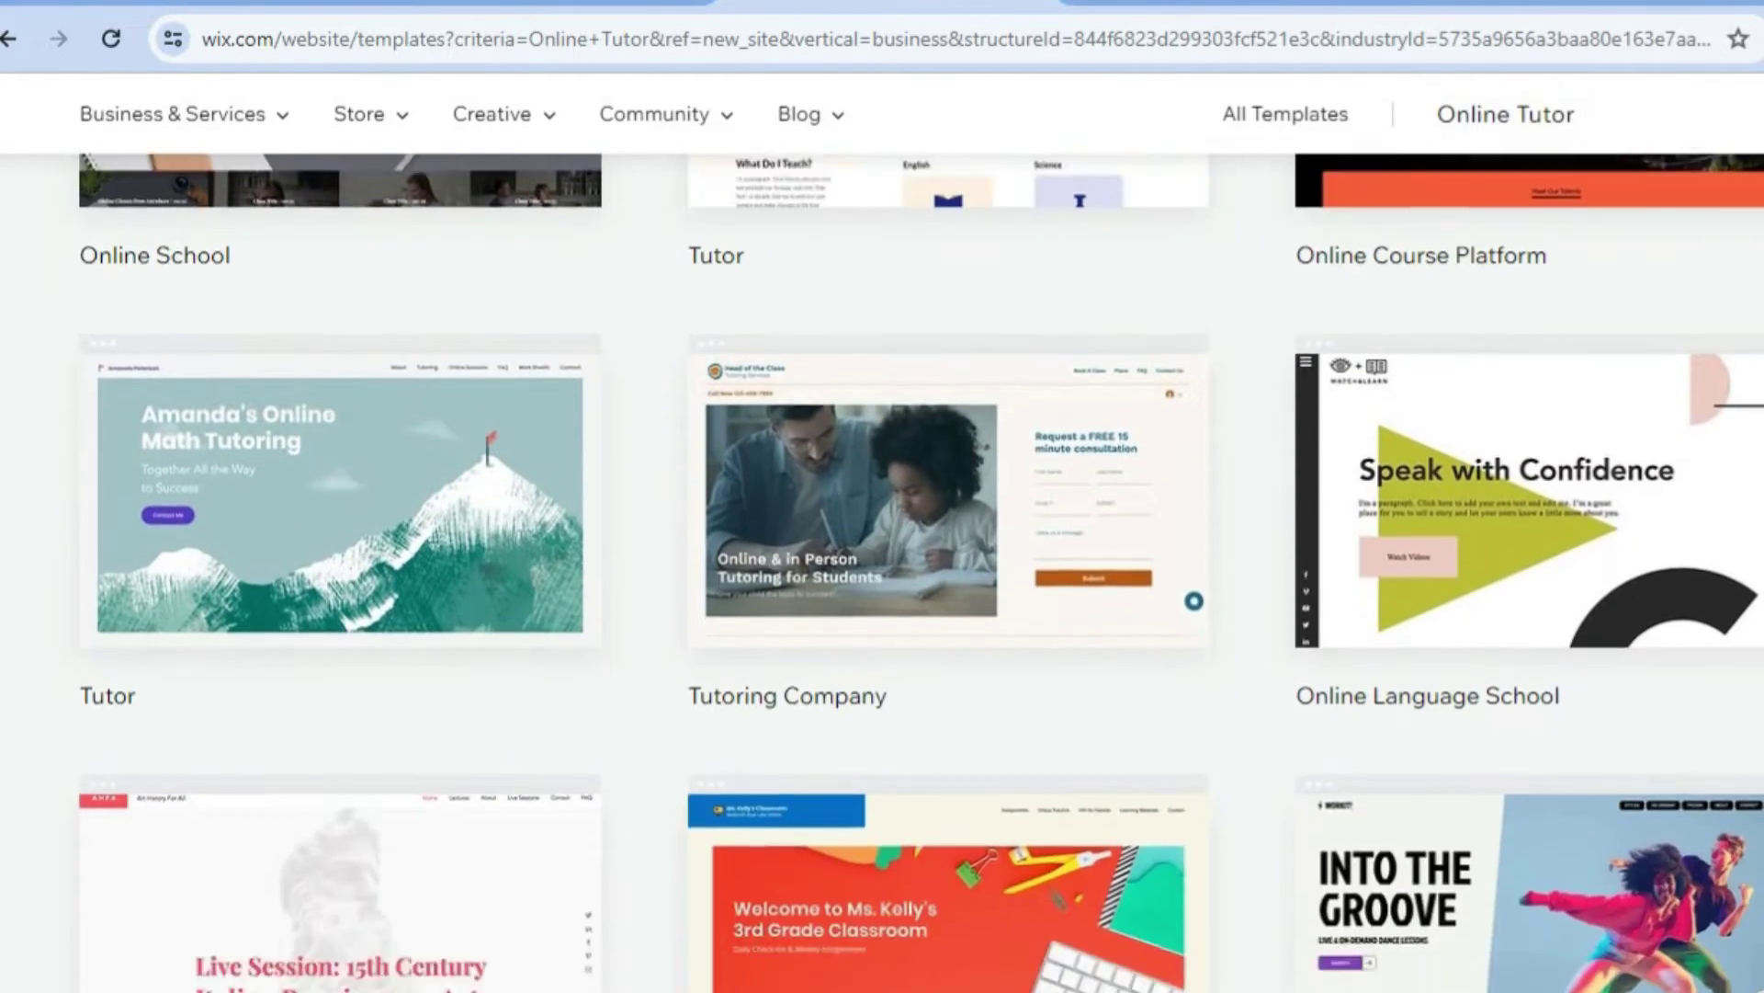
{"action": "scroll", "coordinate": [883, 531], "scroll_direction": "down", "scroll_amount": 12}
{"action": "scroll", "coordinate": [882, 571], "scroll_direction": "up", "scroll_amount": 10}
{"action": "scroll", "coordinate": [882, 573], "scroll_direction": "up", "scroll_amount": 3}
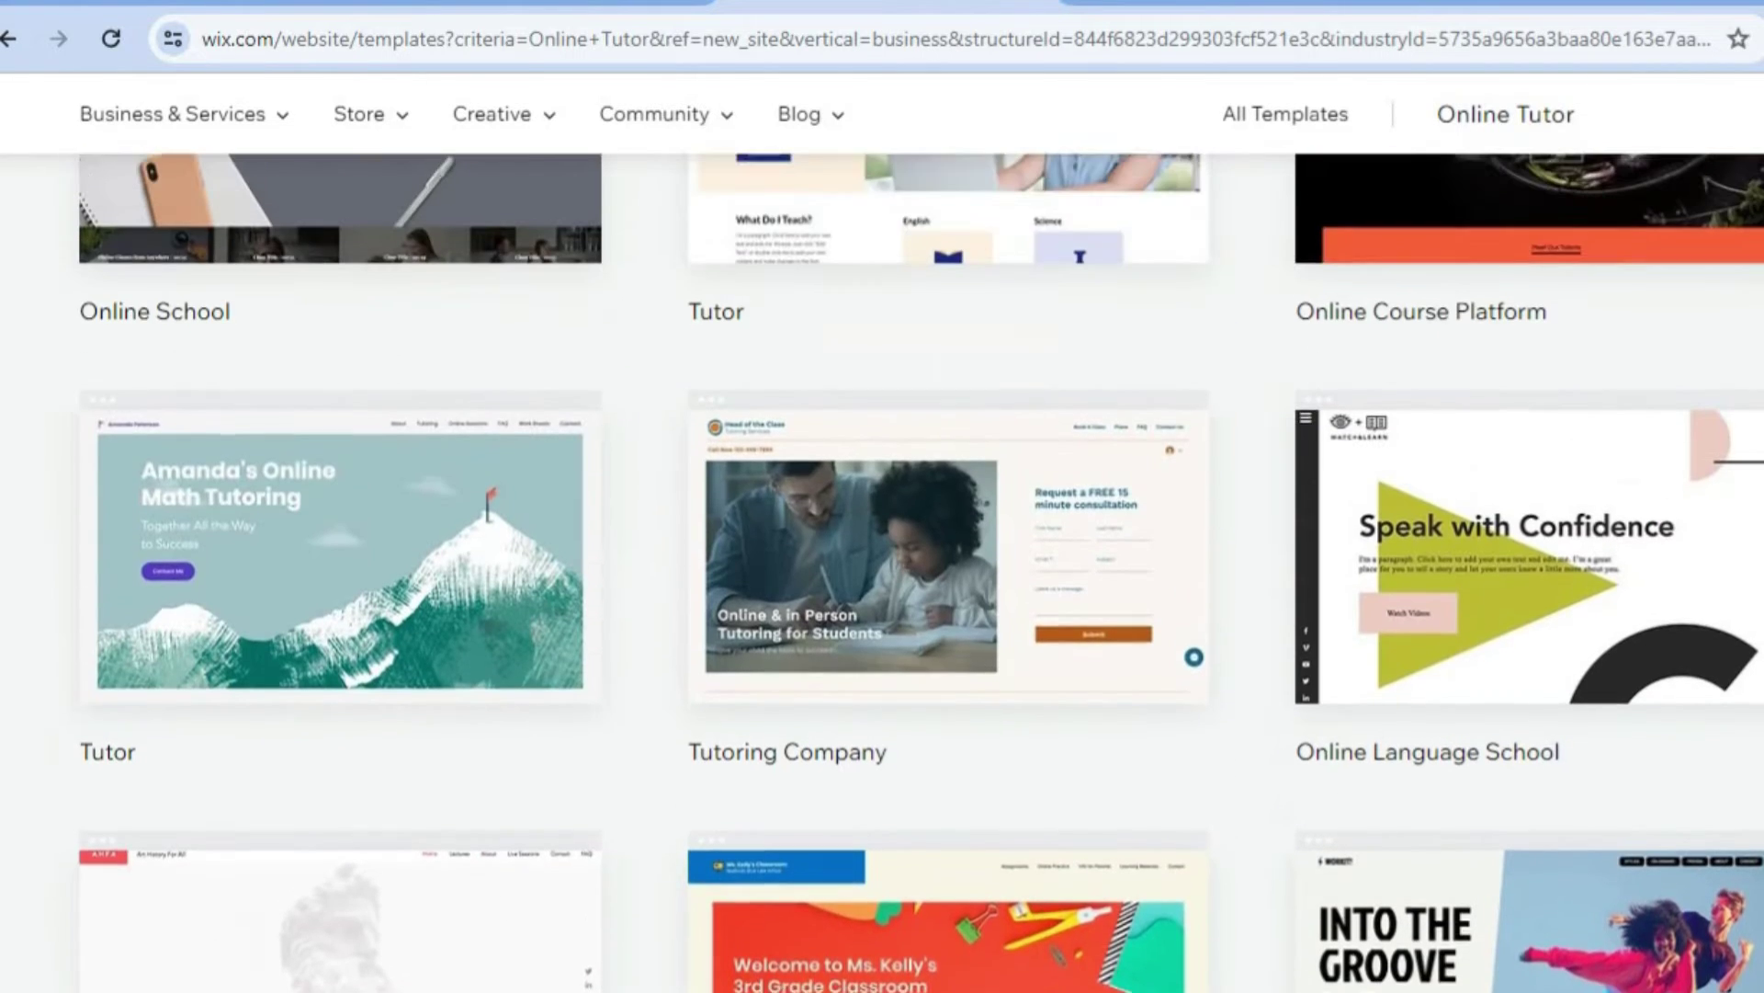
{"action": "scroll", "coordinate": [882, 571], "scroll_direction": "up", "scroll_amount": 3}
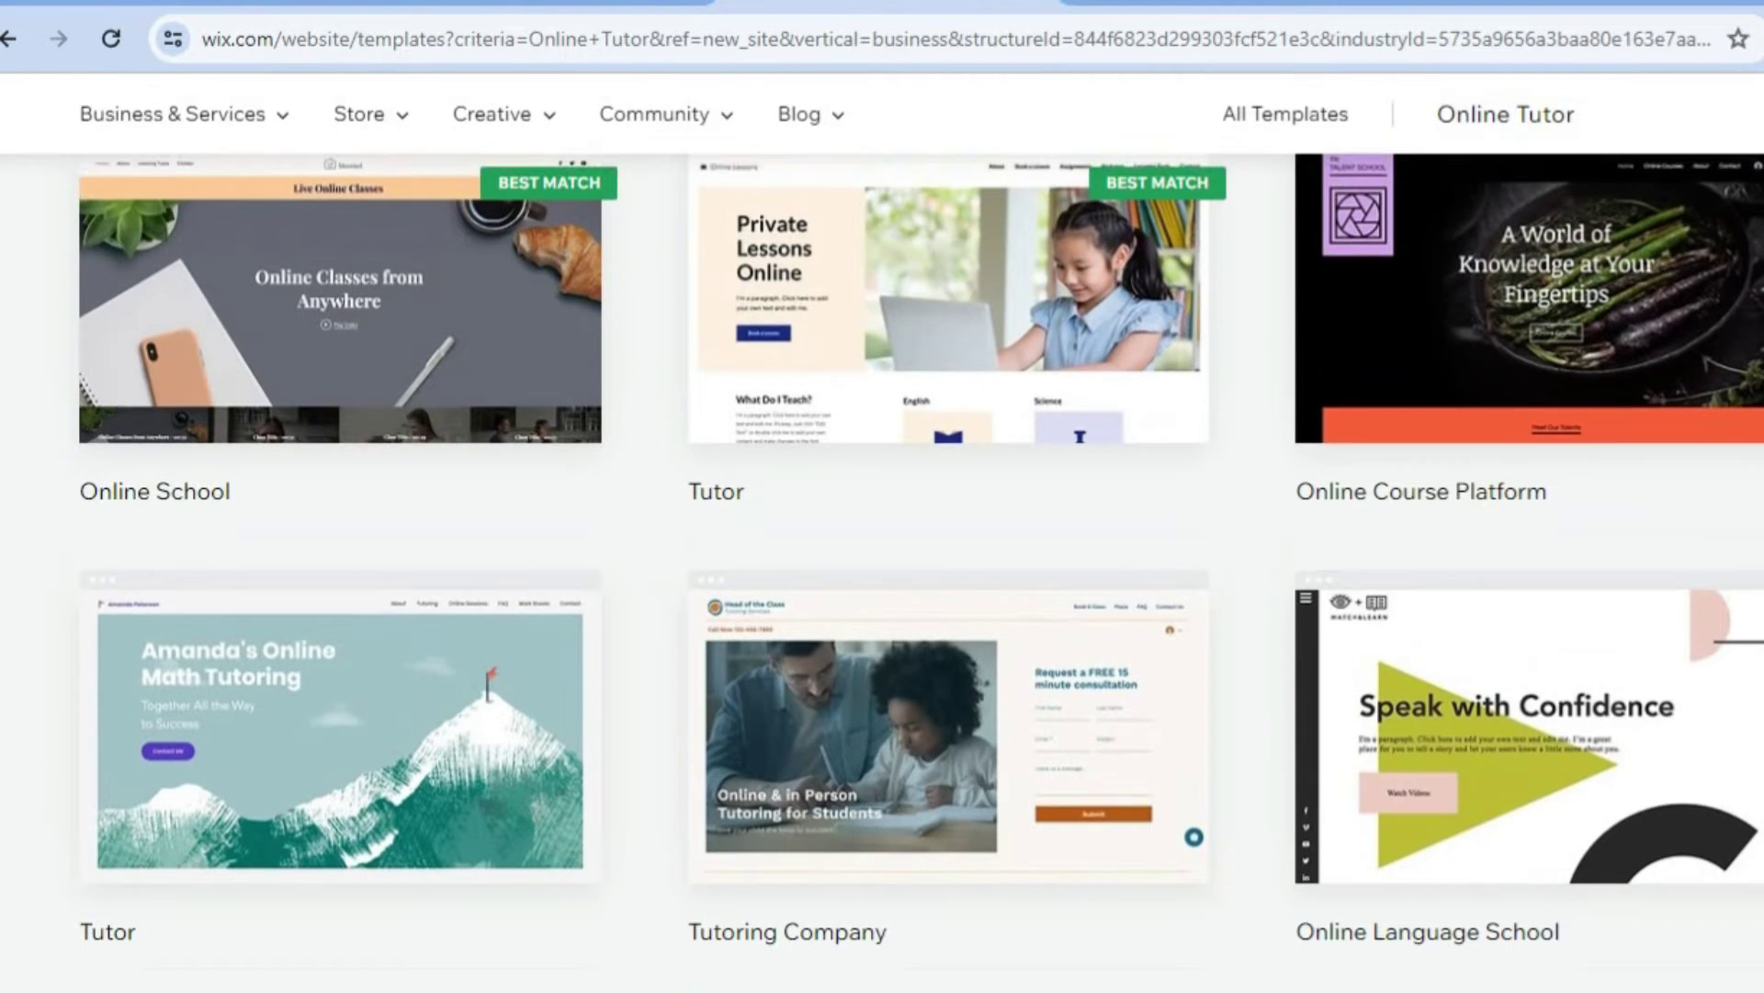
{"action": "scroll", "coordinate": [882, 572], "scroll_direction": "down", "scroll_amount": 2}
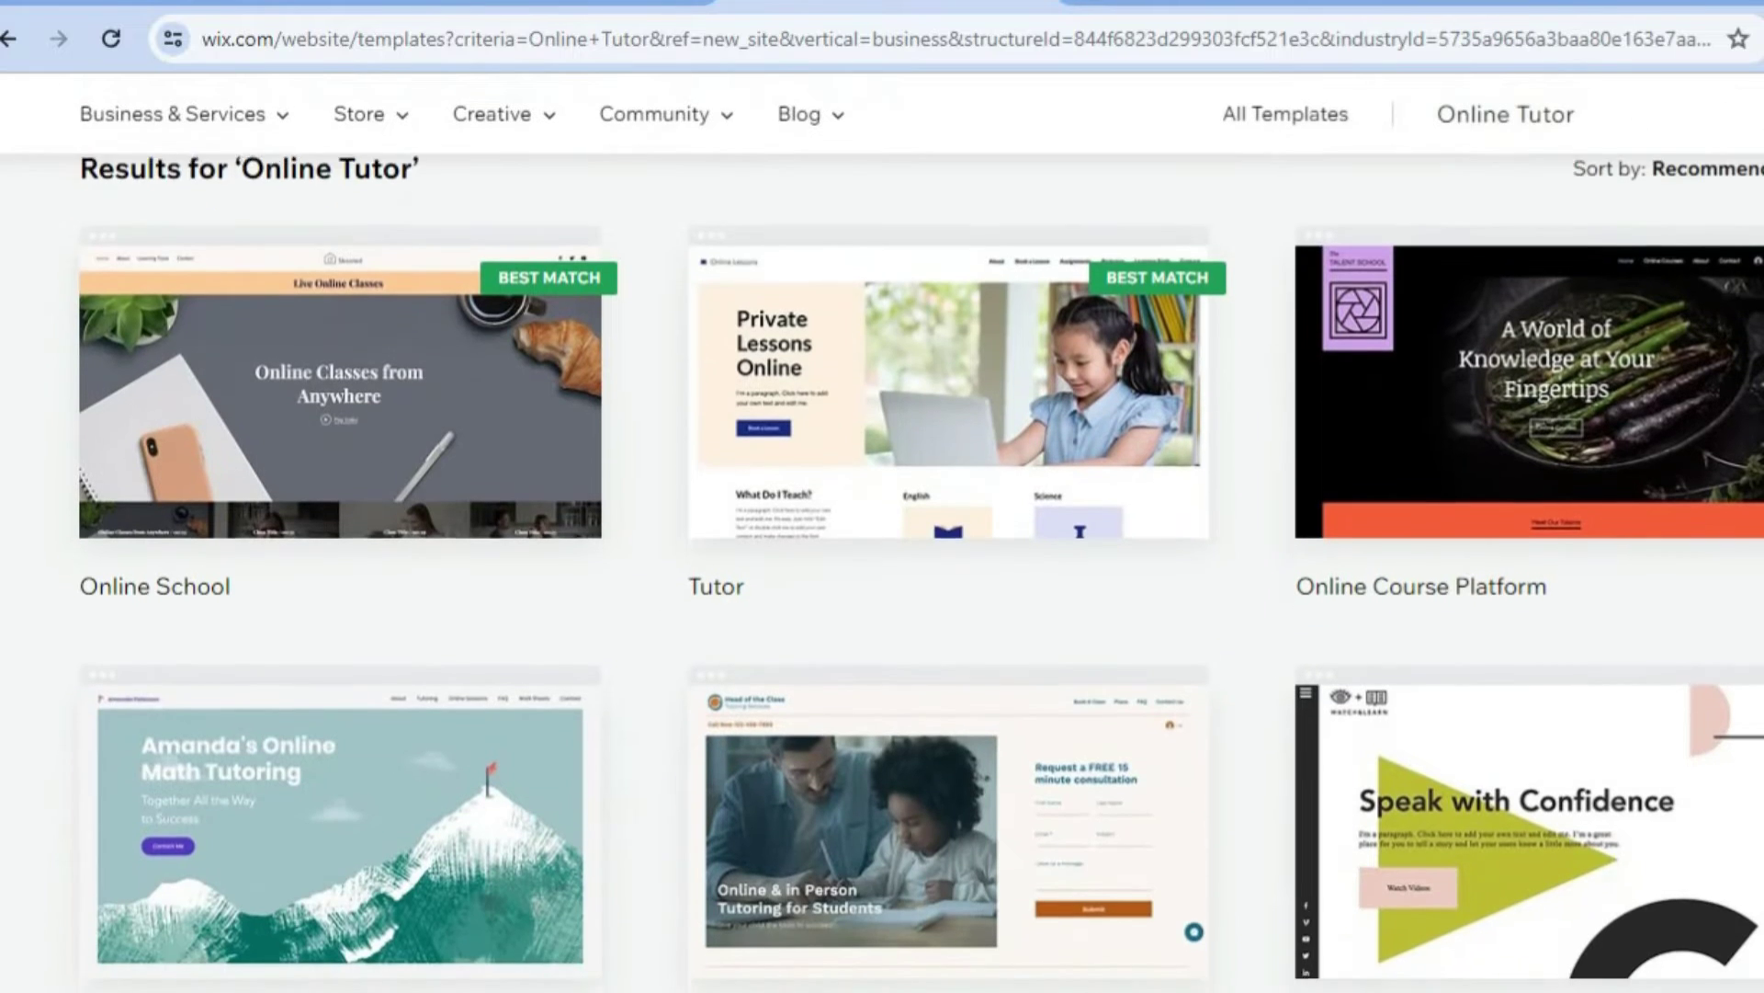
{"action": "scroll", "coordinate": [882, 572], "scroll_direction": "down", "scroll_amount": 1}
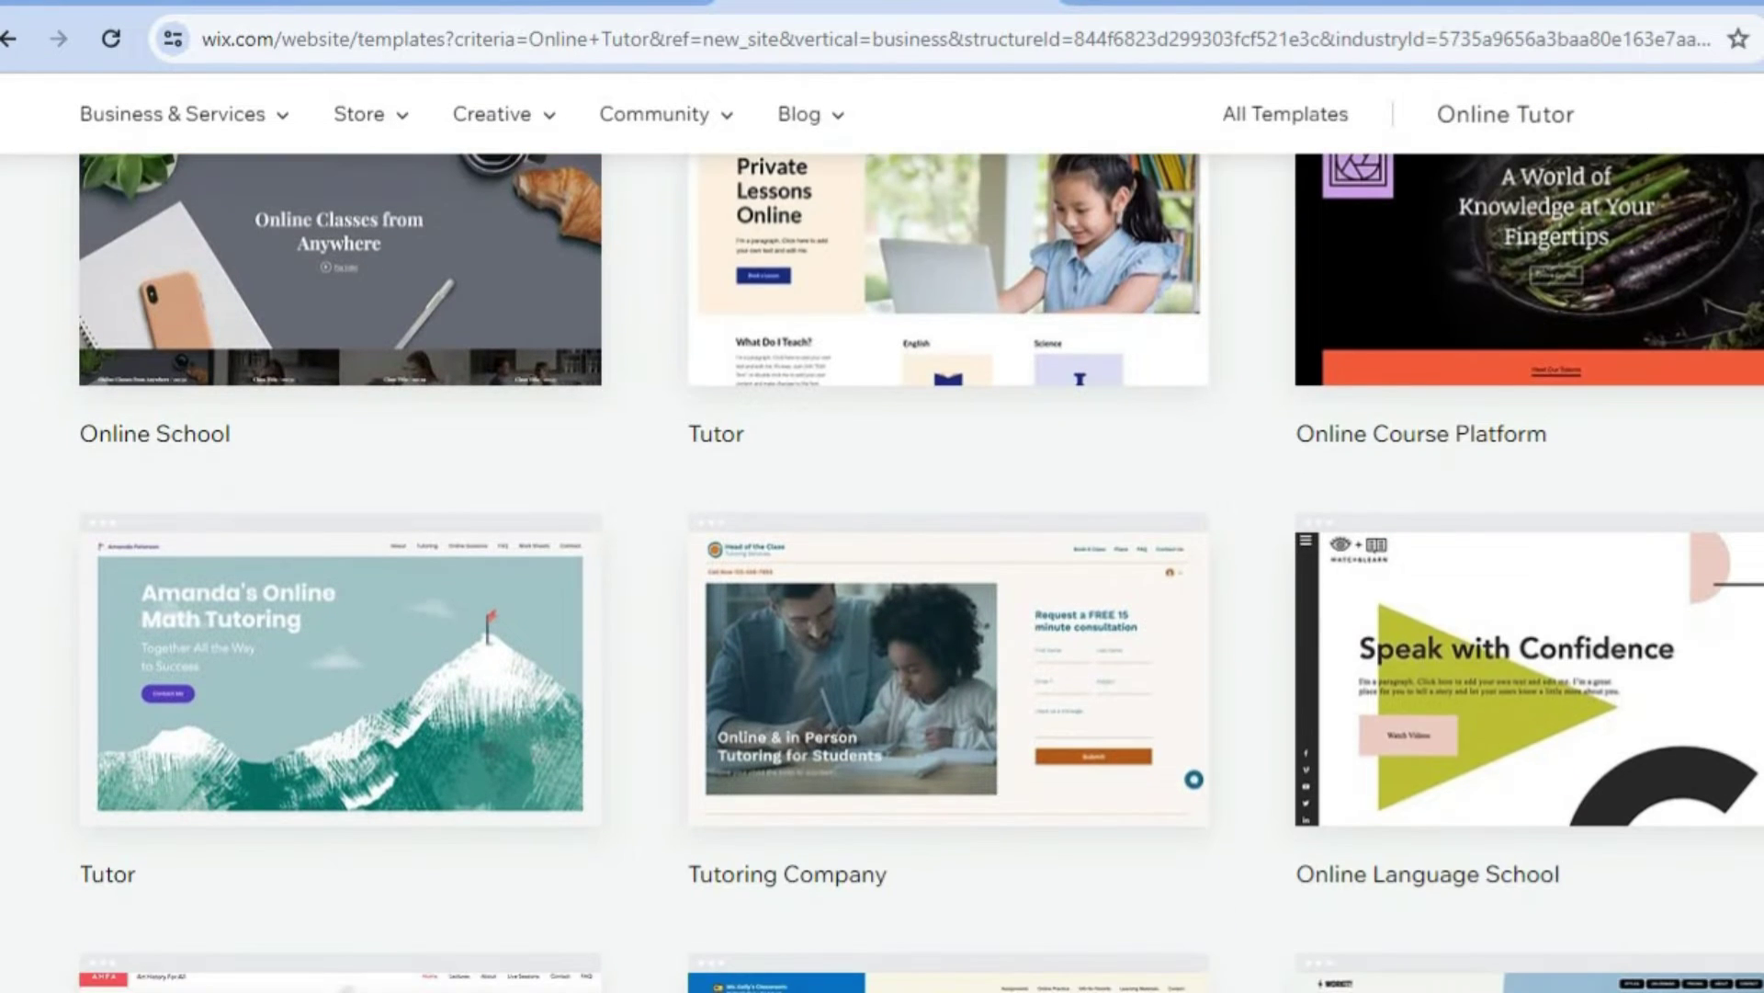
{"action": "scroll", "coordinate": [882, 572], "scroll_direction": "up", "scroll_amount": 1}
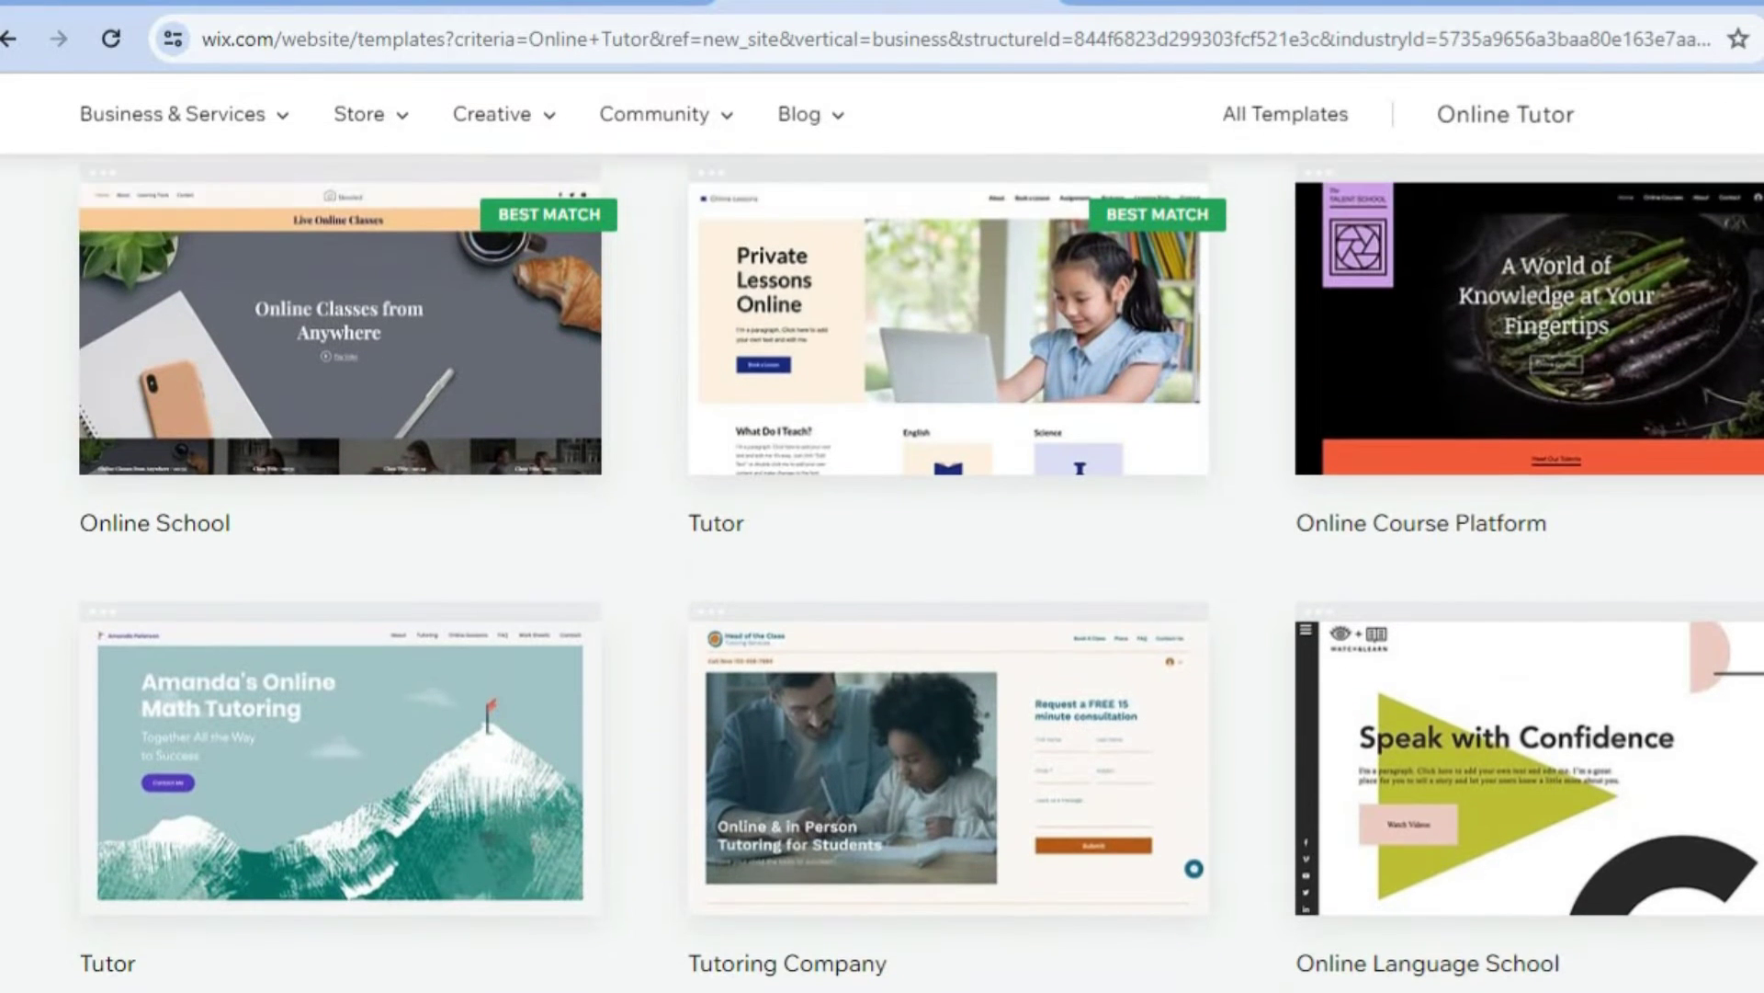
{"action": "scroll", "coordinate": [883, 572], "scroll_direction": "up", "scroll_amount": 1}
{"action": "mouse_move", "coordinate": [1131, 388]}
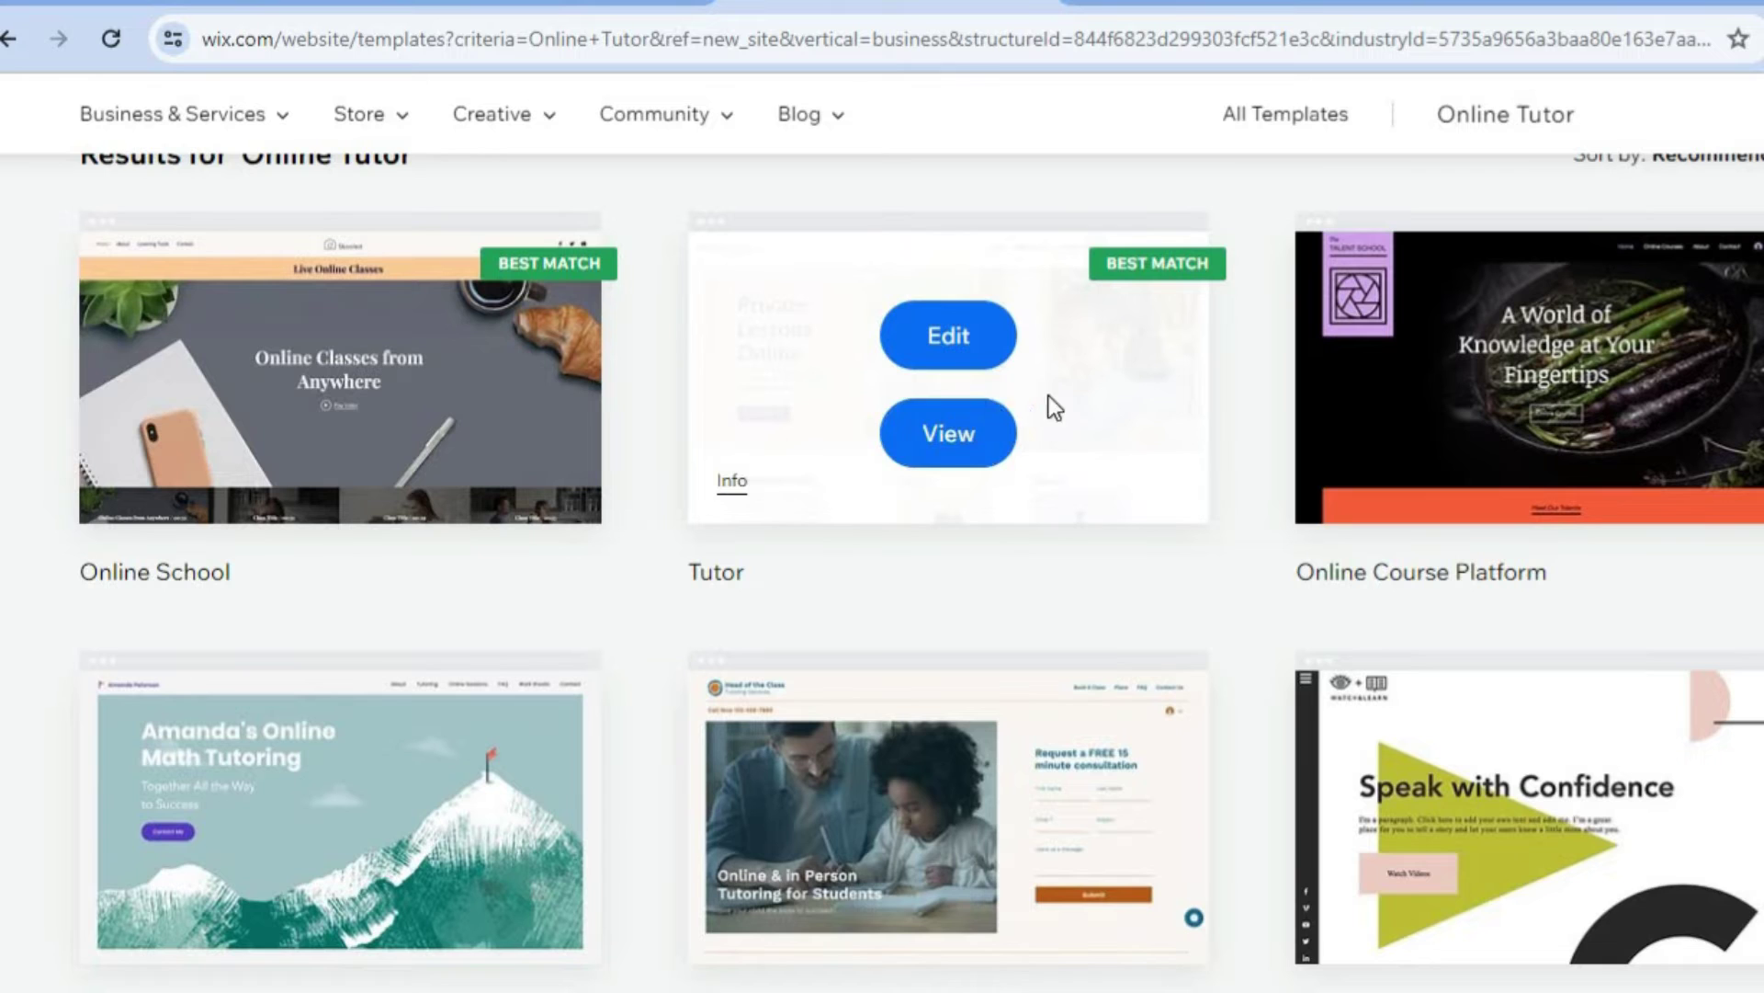
{"action": "left_click", "coordinate": [988, 348]}
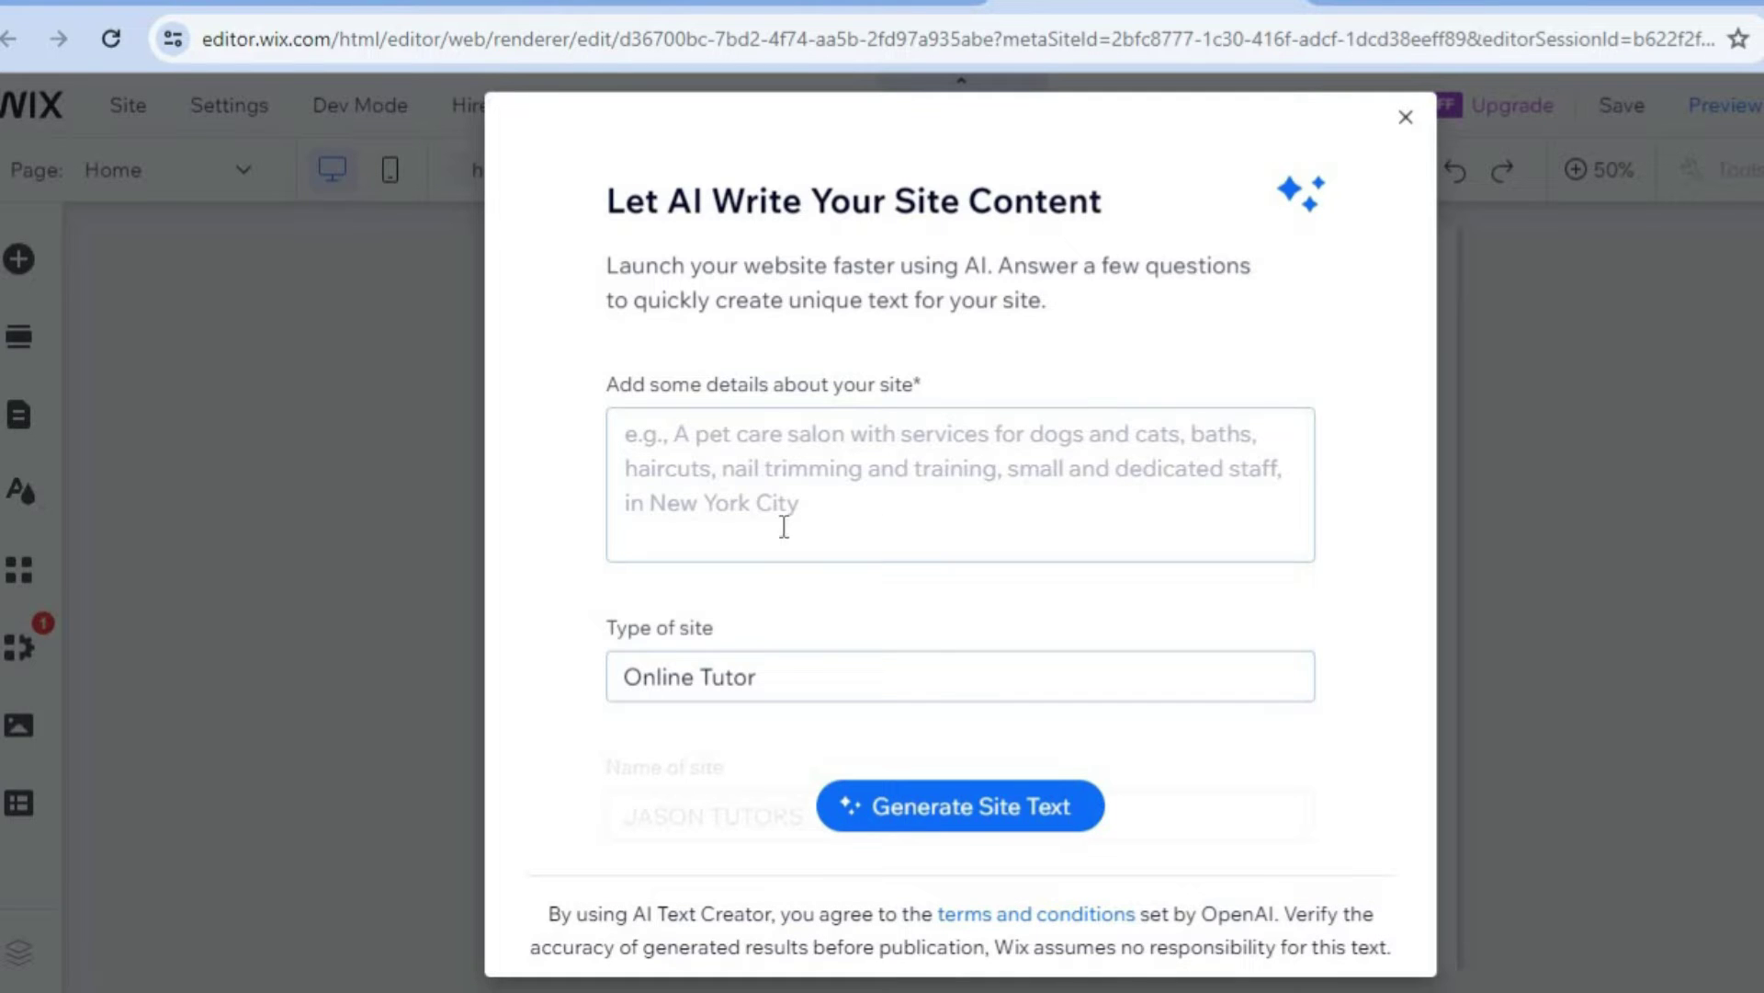
- Dismiss the AI site content dialog without generating any text
{"action": "left_click", "coordinate": [786, 457]}
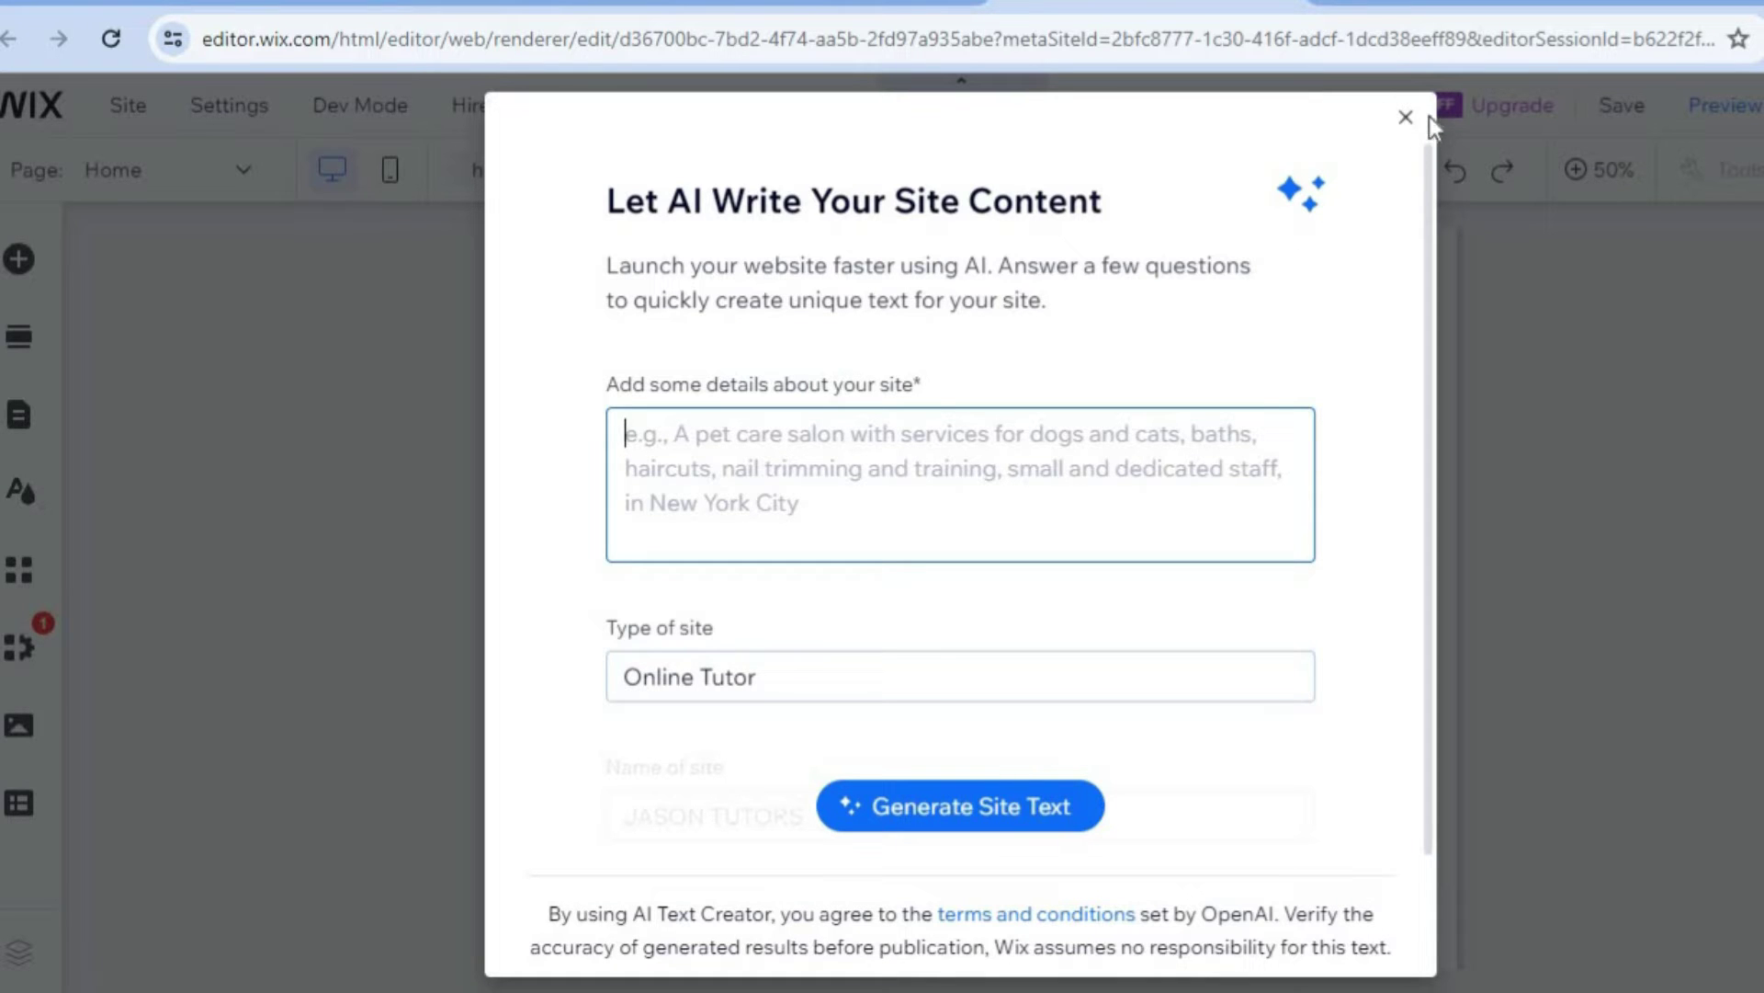
{"action": "left_click", "coordinate": [1406, 124]}
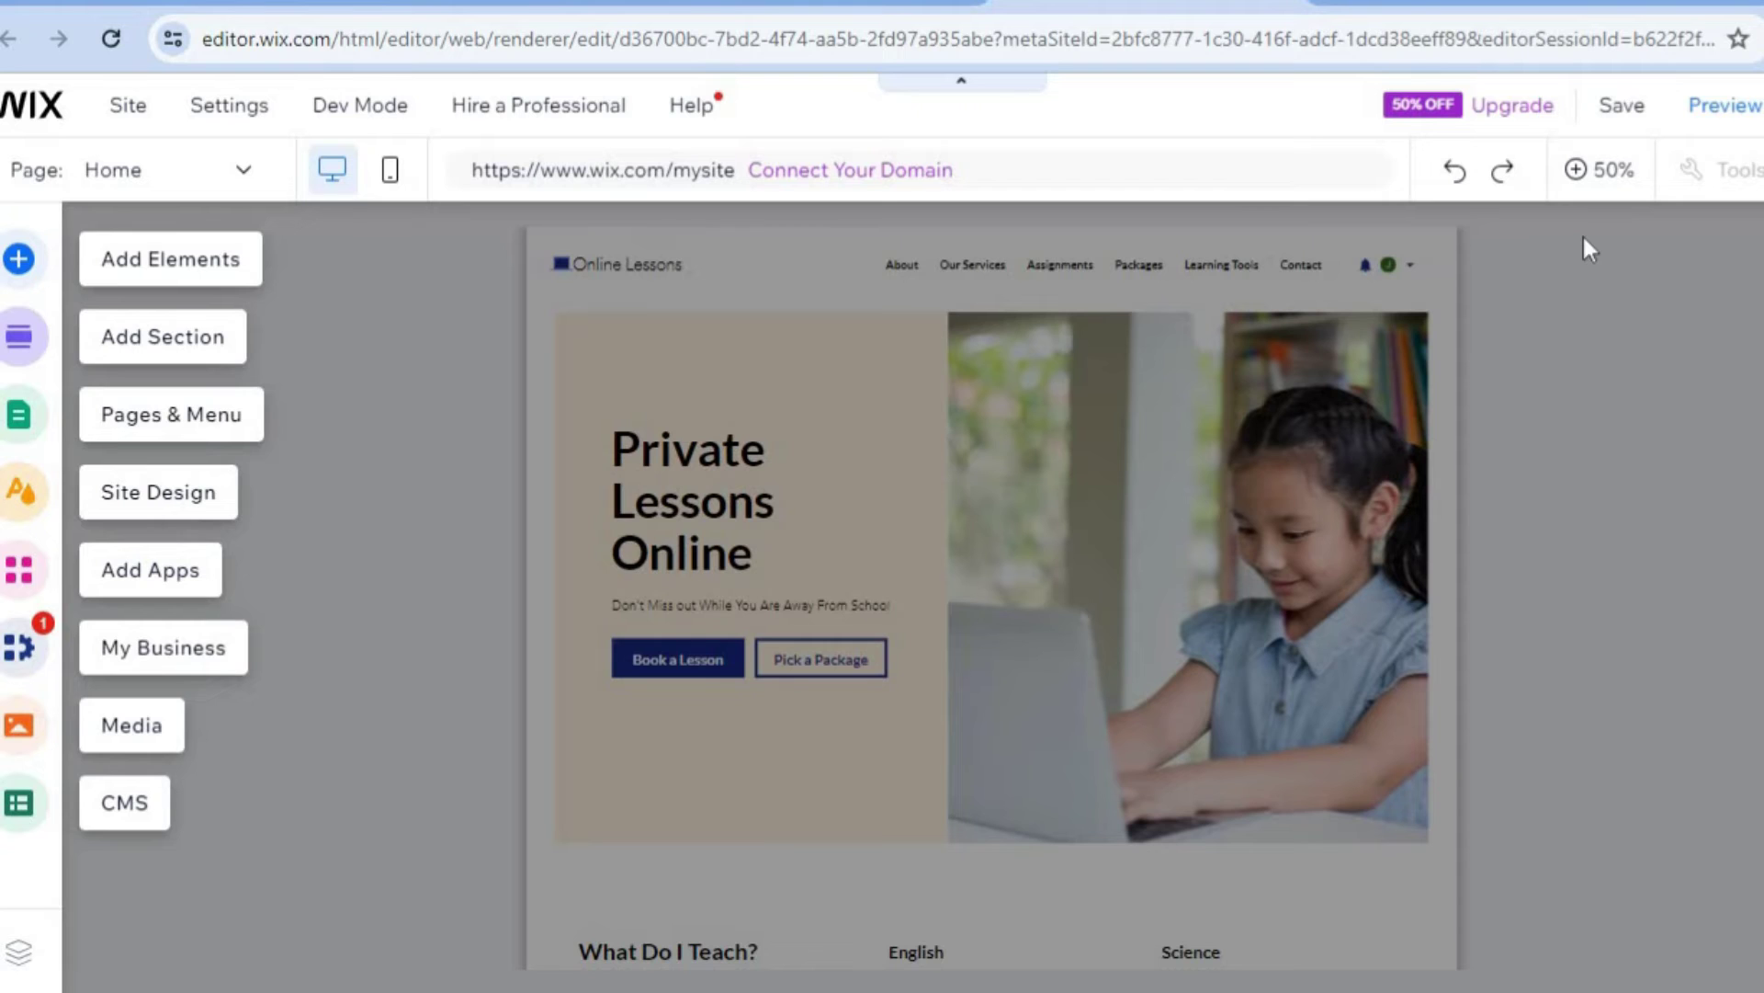
{"action": "left_click", "coordinate": [1599, 174]}
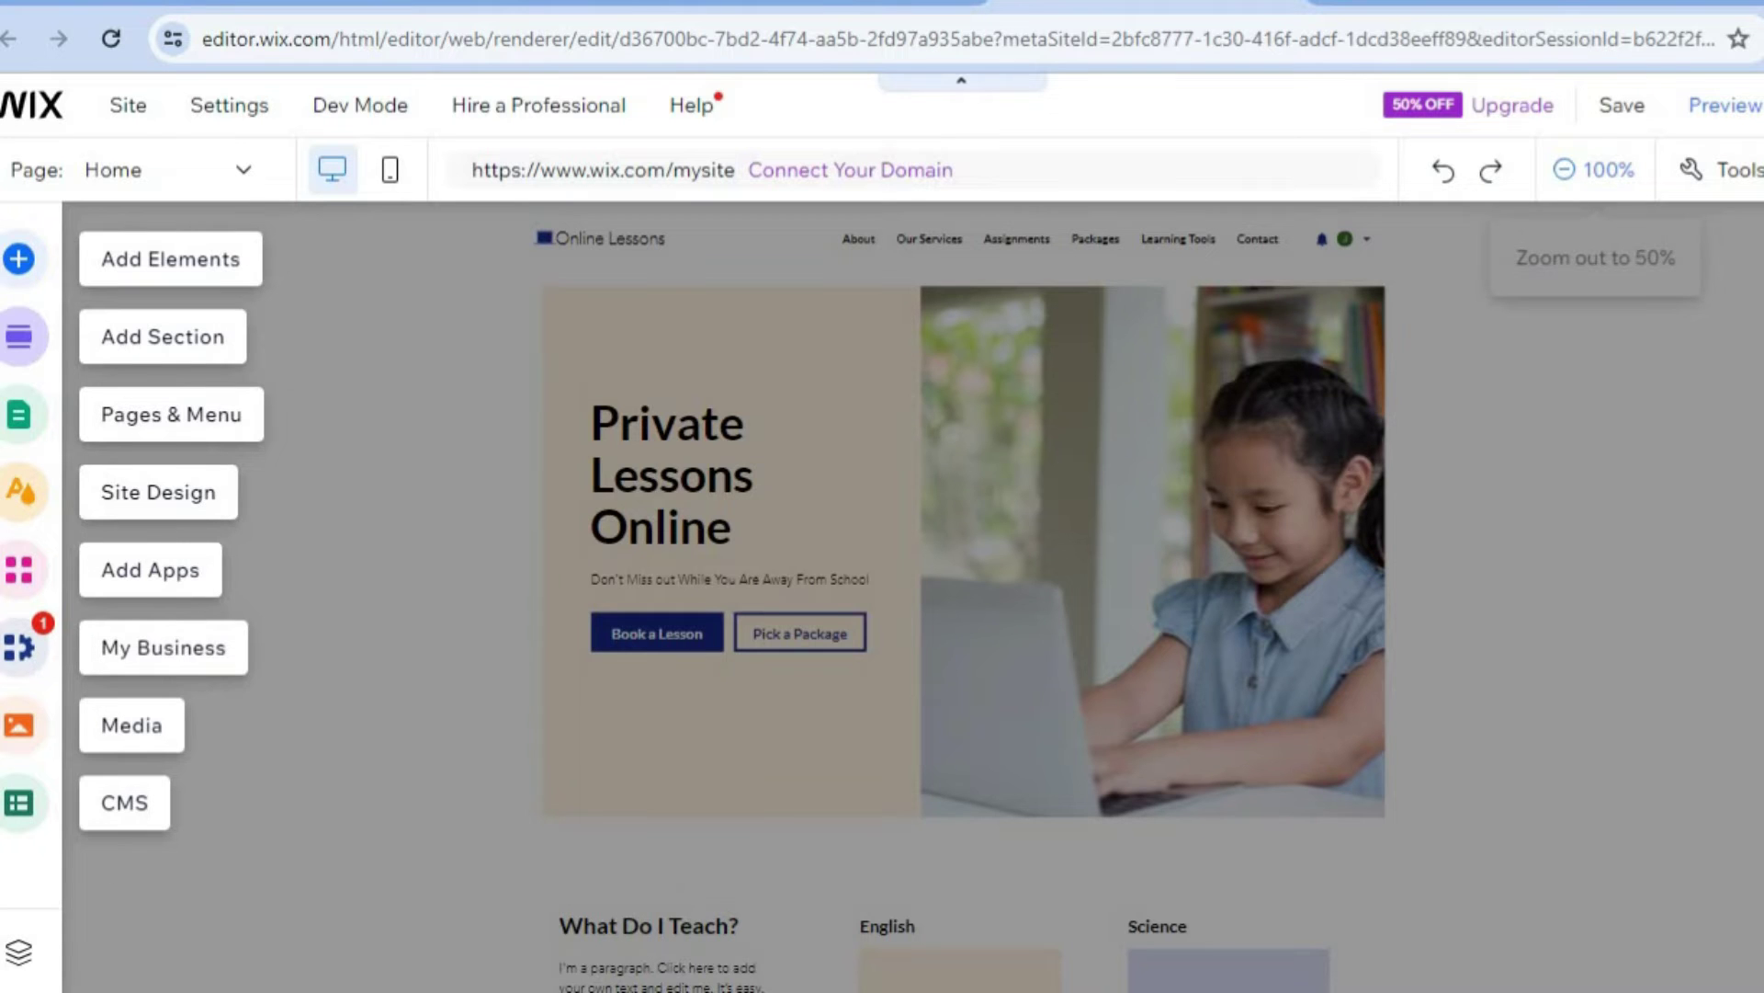
- Open the image chooser for the background of the photo column in the Welcome section
{"action": "left_click", "coordinate": [1348, 466]}
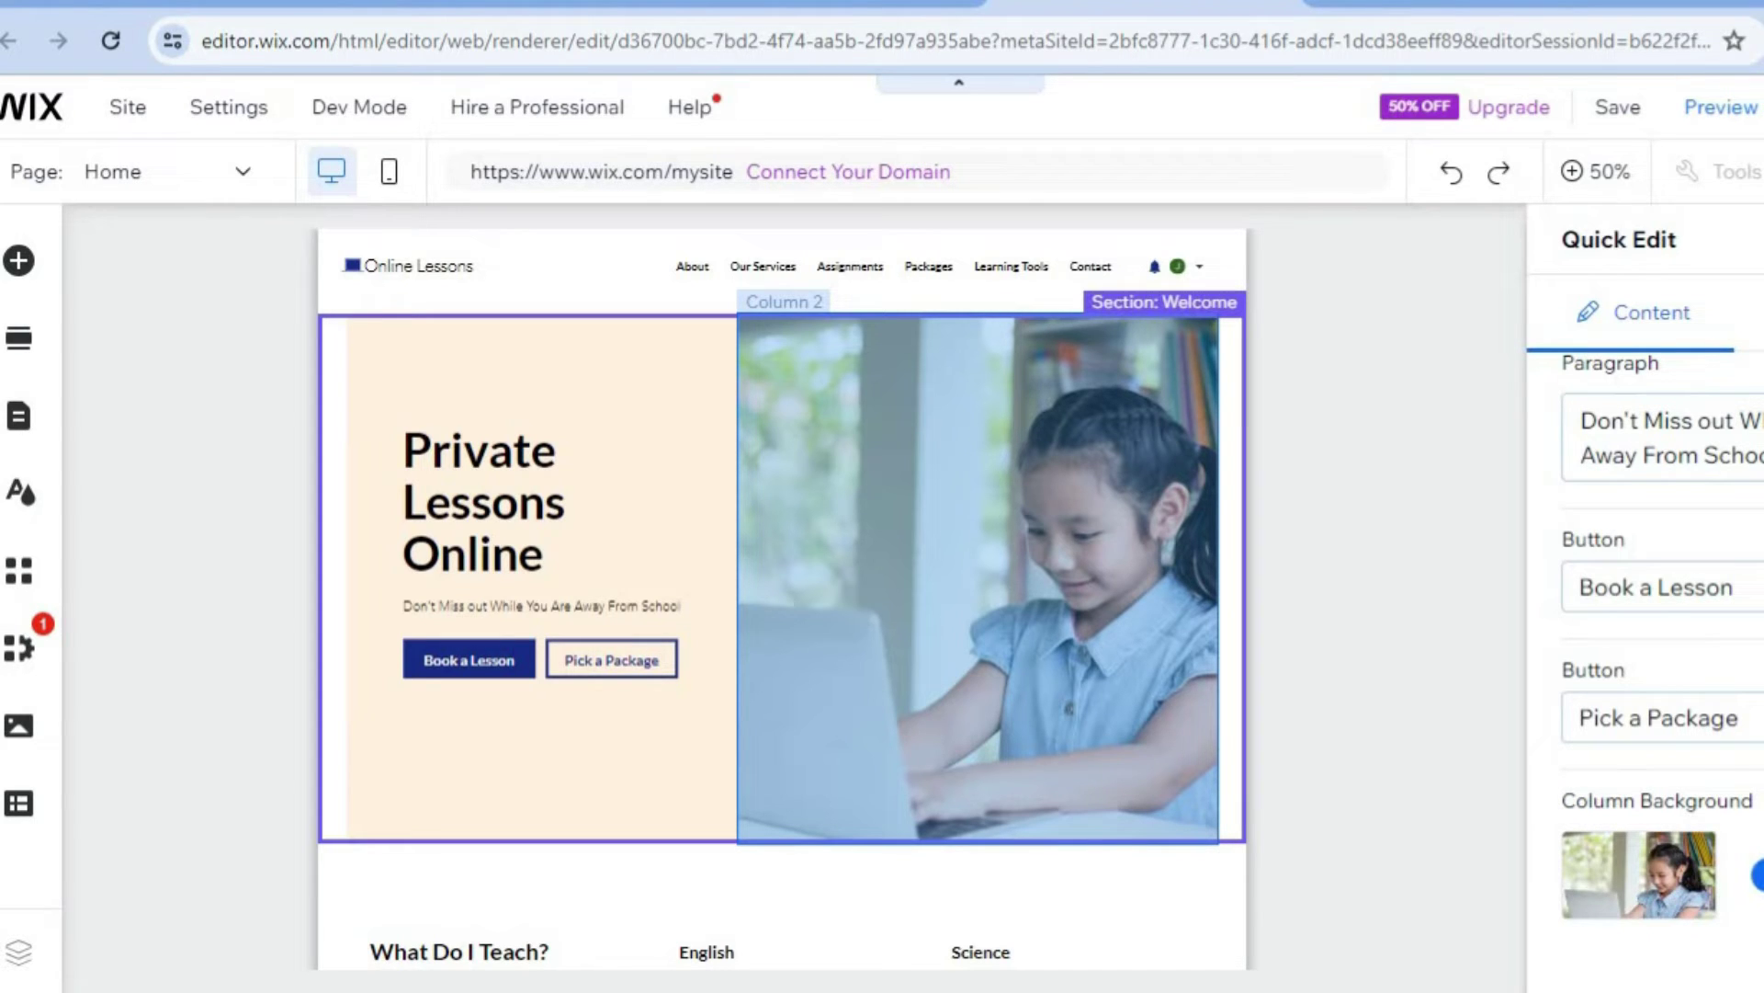
{"action": "left_click", "coordinate": [1757, 873]}
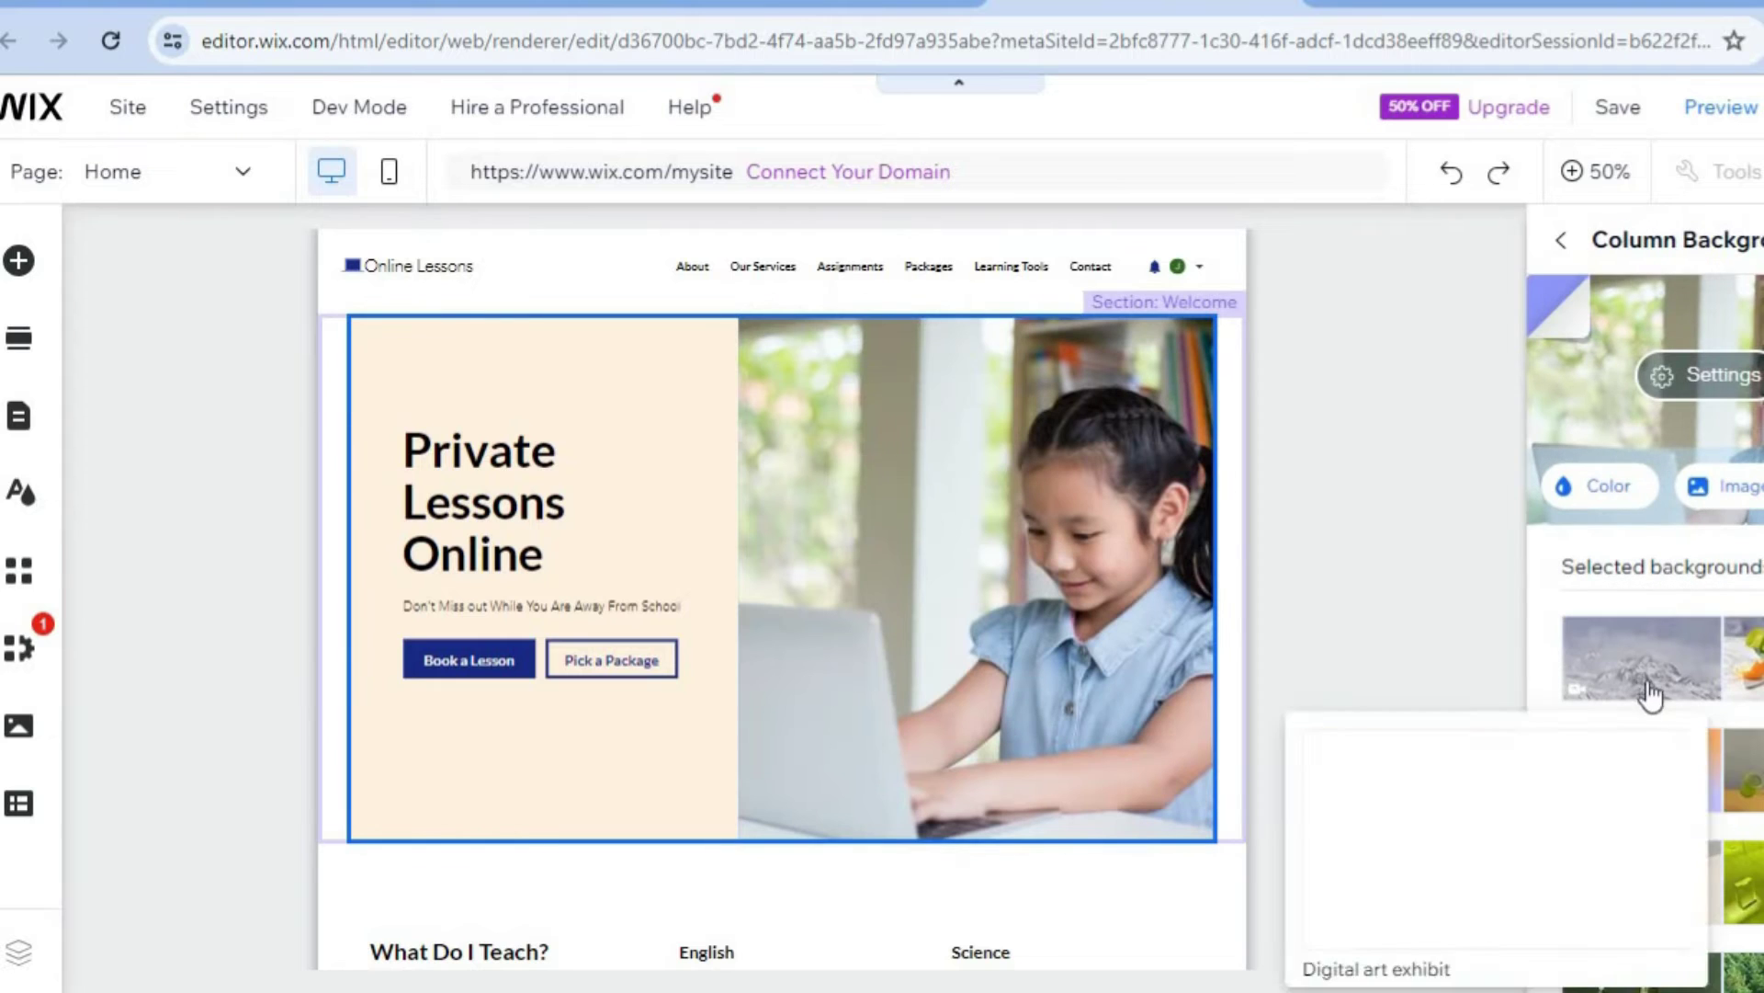
{"action": "left_click", "coordinate": [1723, 487]}
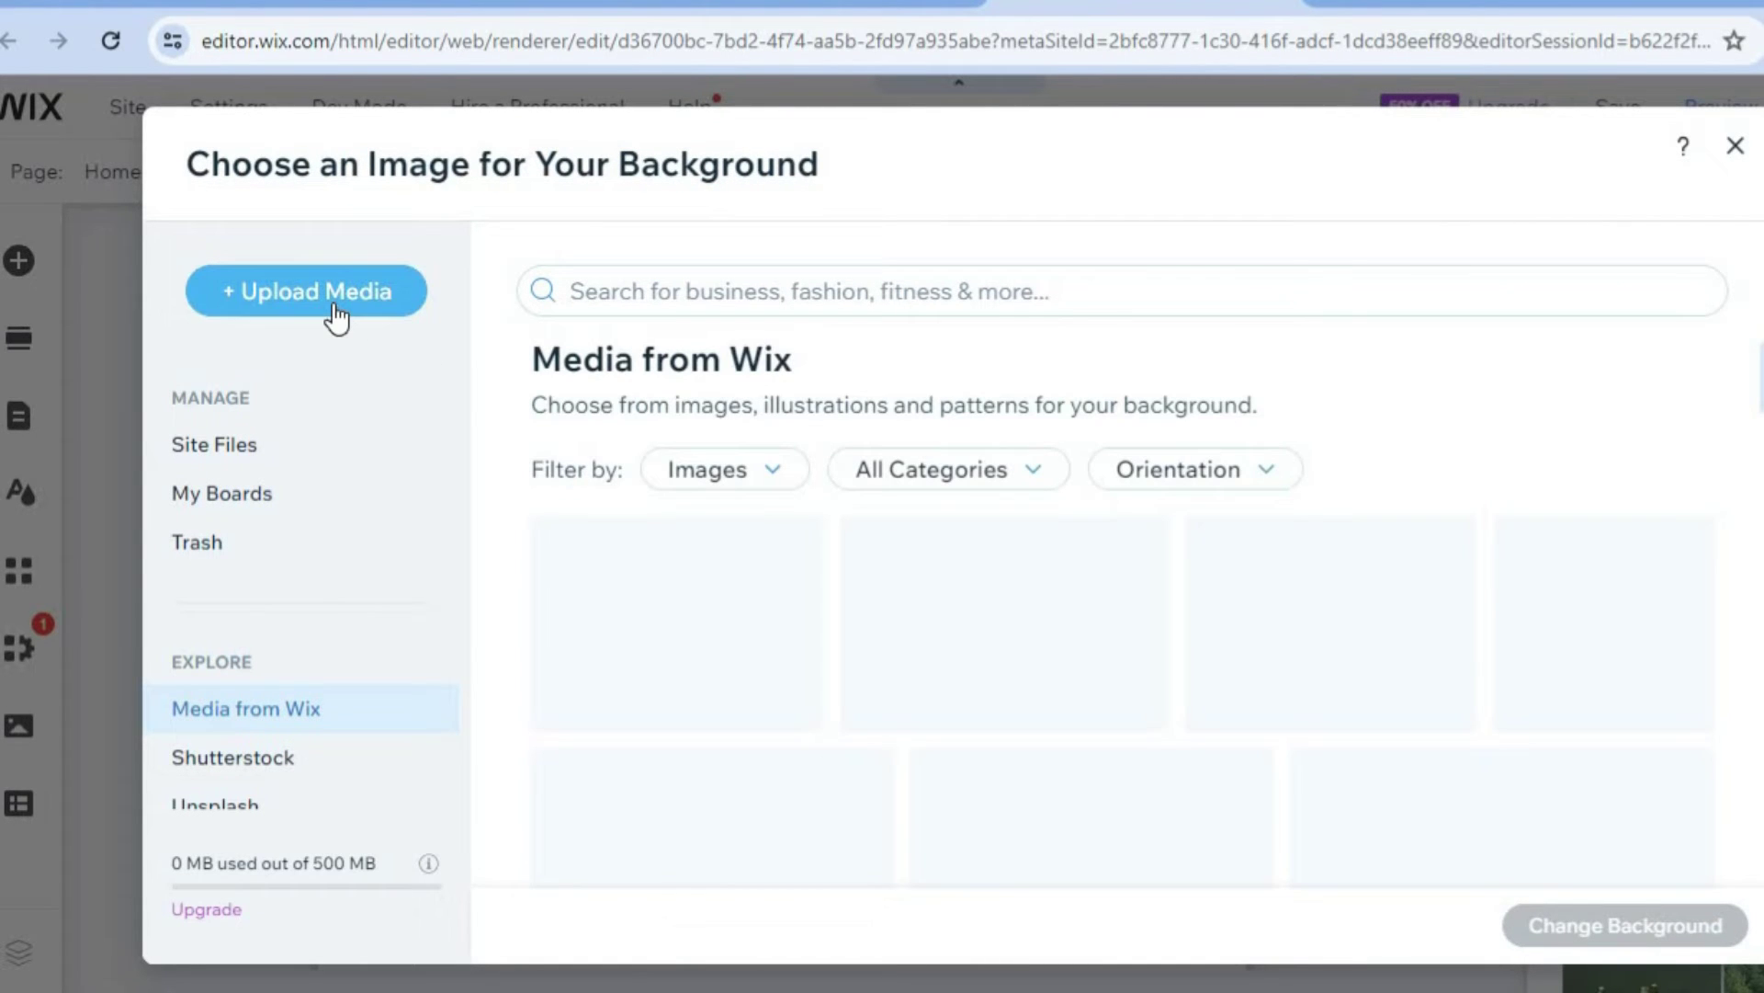
- Search Wix media for "TUTORING" and set the photo of a boy writing beside a woman in red as the column background
{"action": "left_click", "coordinate": [632, 292]}
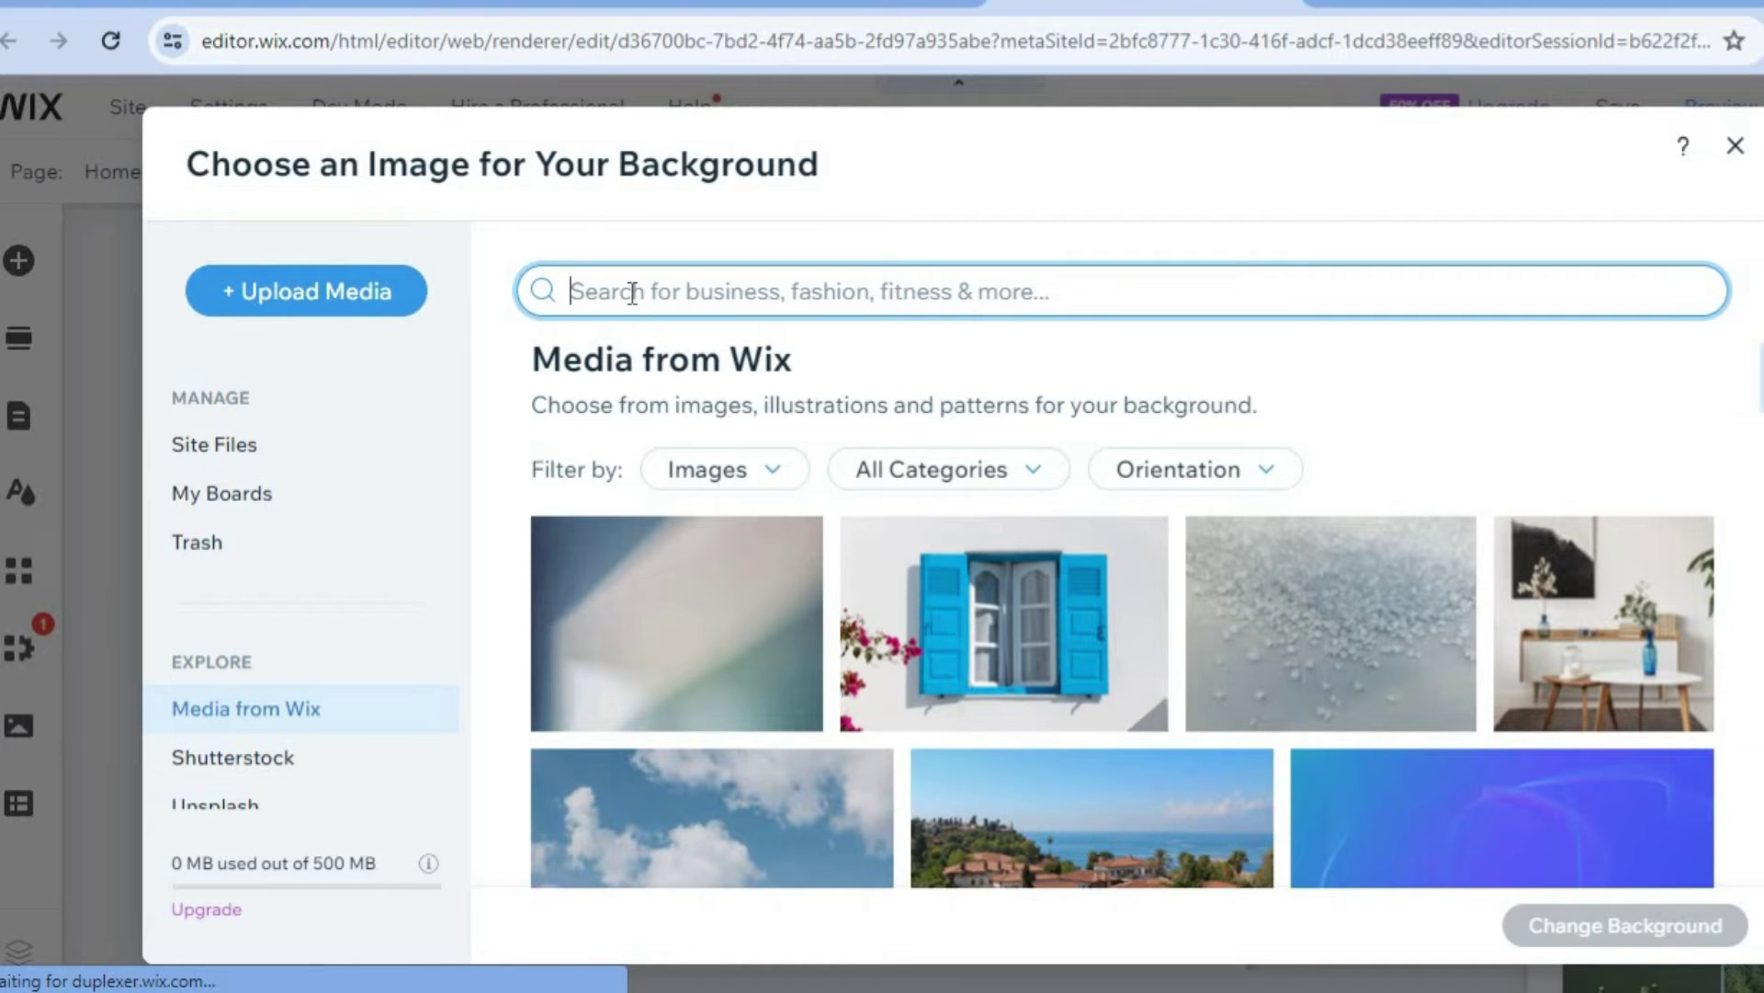
{"action": "type", "text": "TUTORING"}
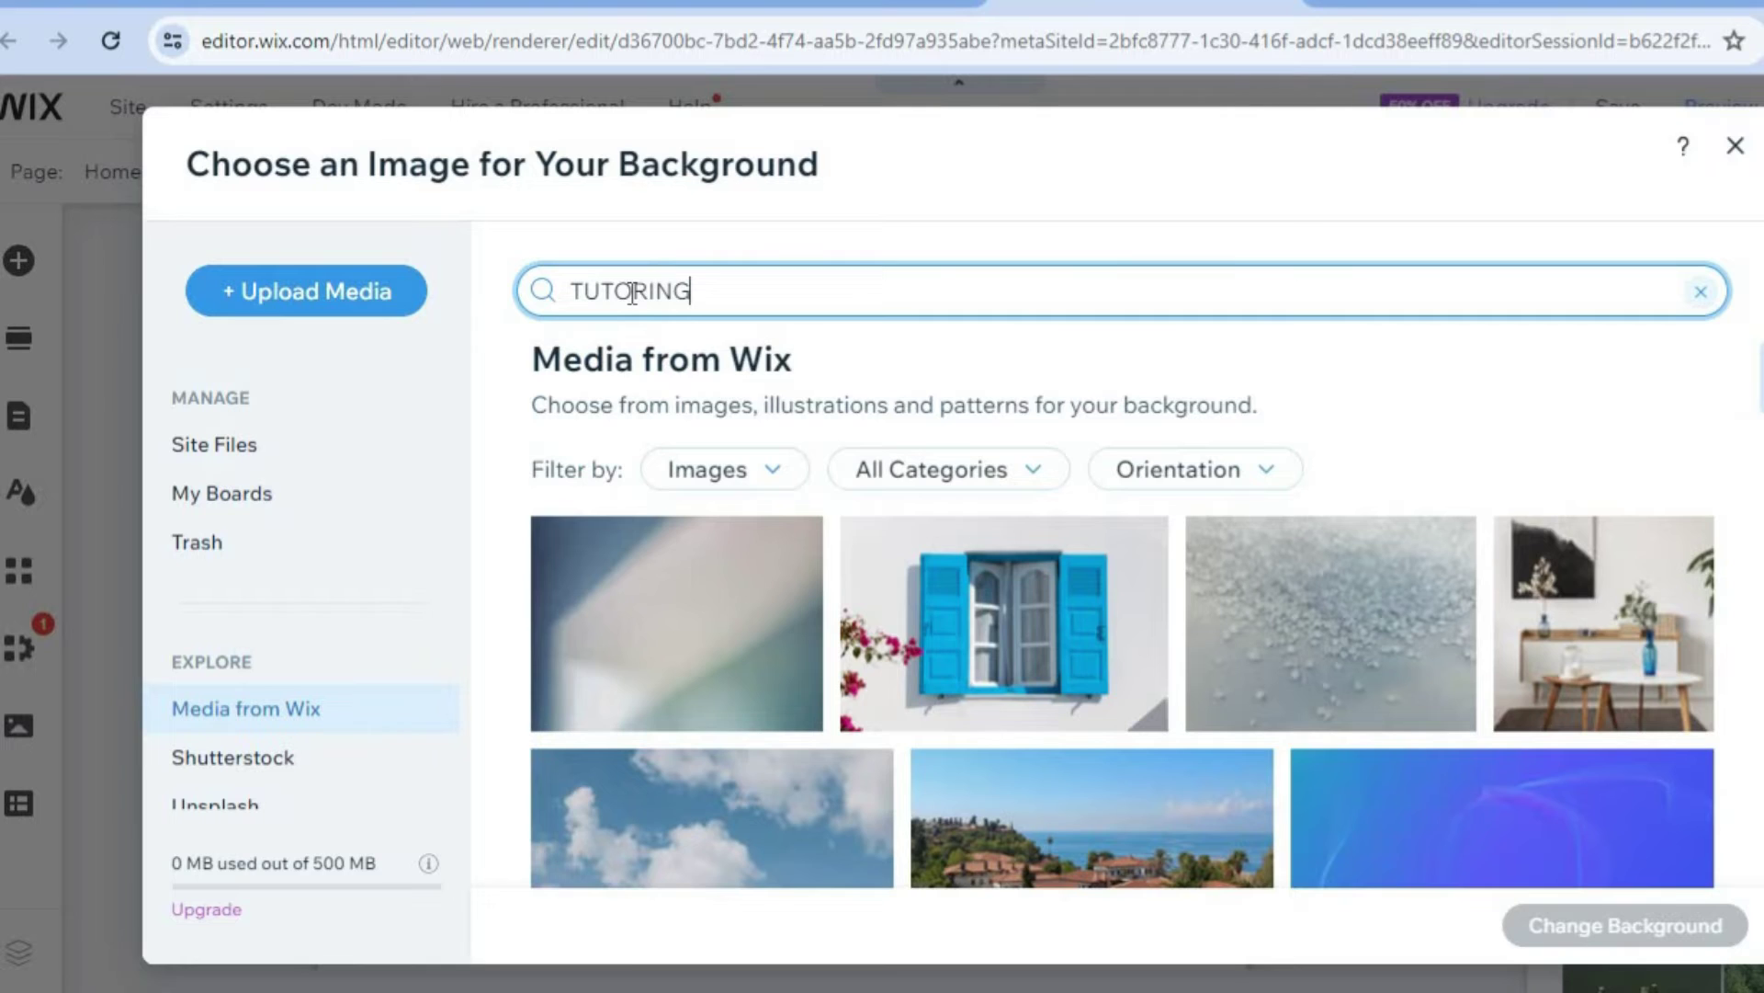
{"action": "key", "text": "Return"}
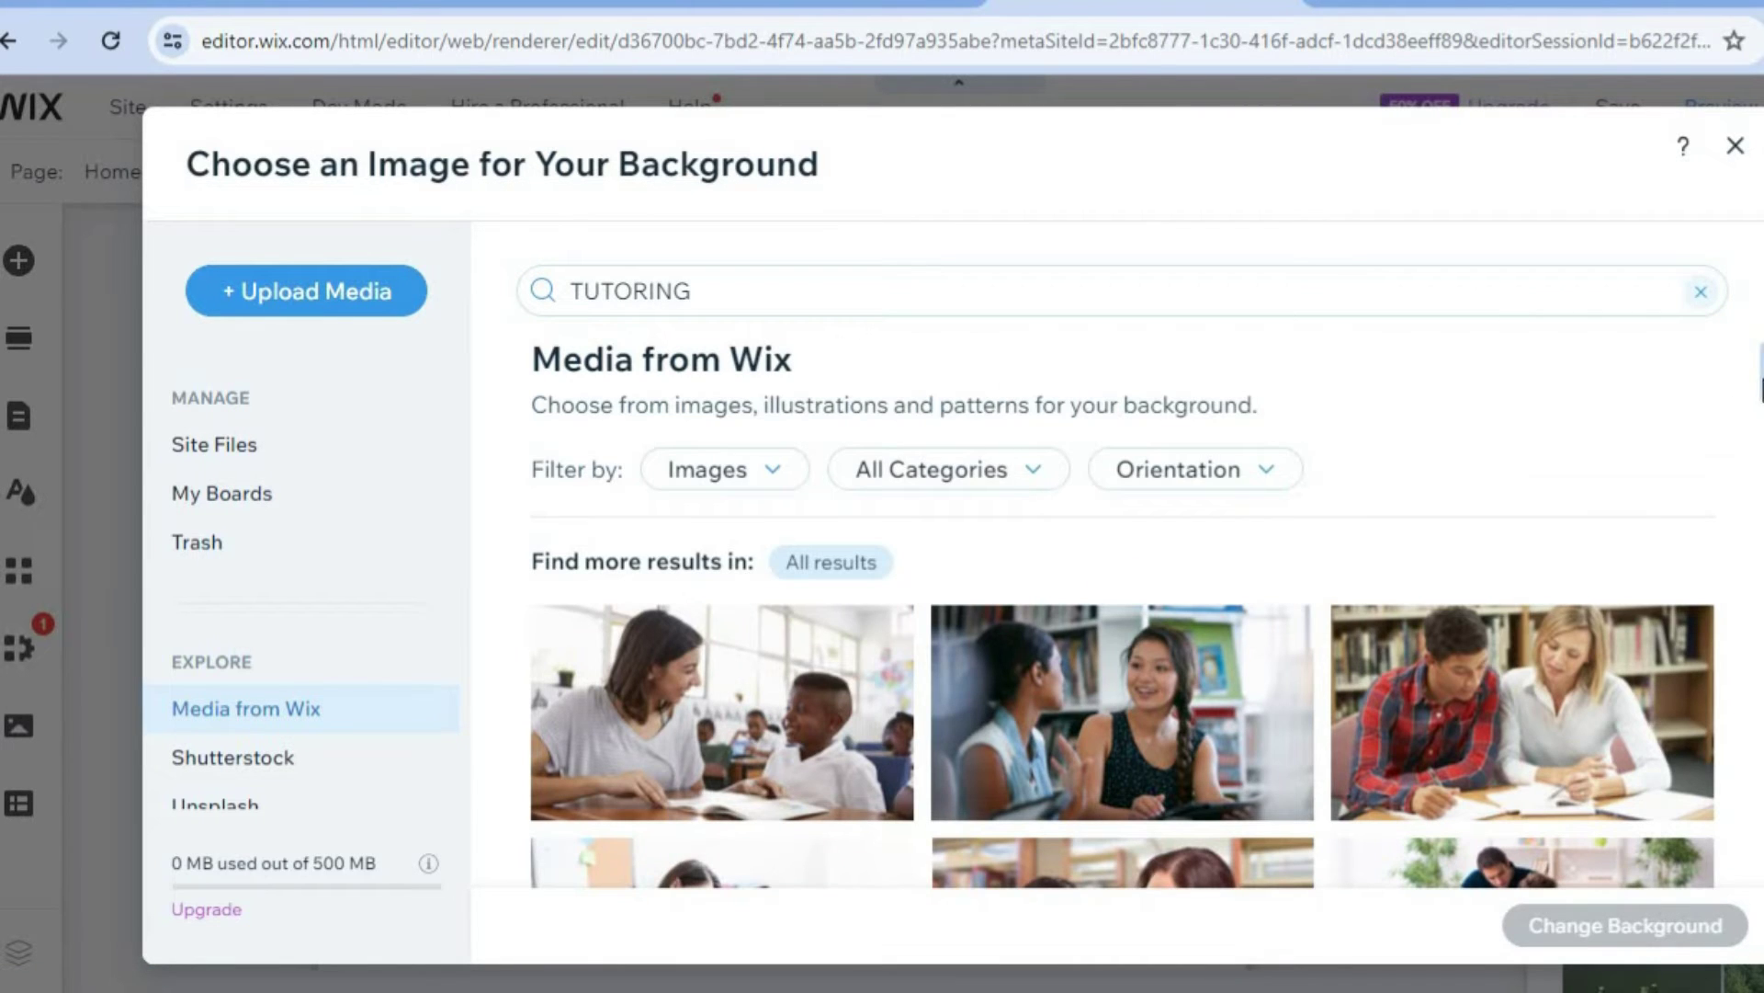
{"action": "scroll", "coordinate": [1761, 386], "scroll_direction": "down", "scroll_amount": 1}
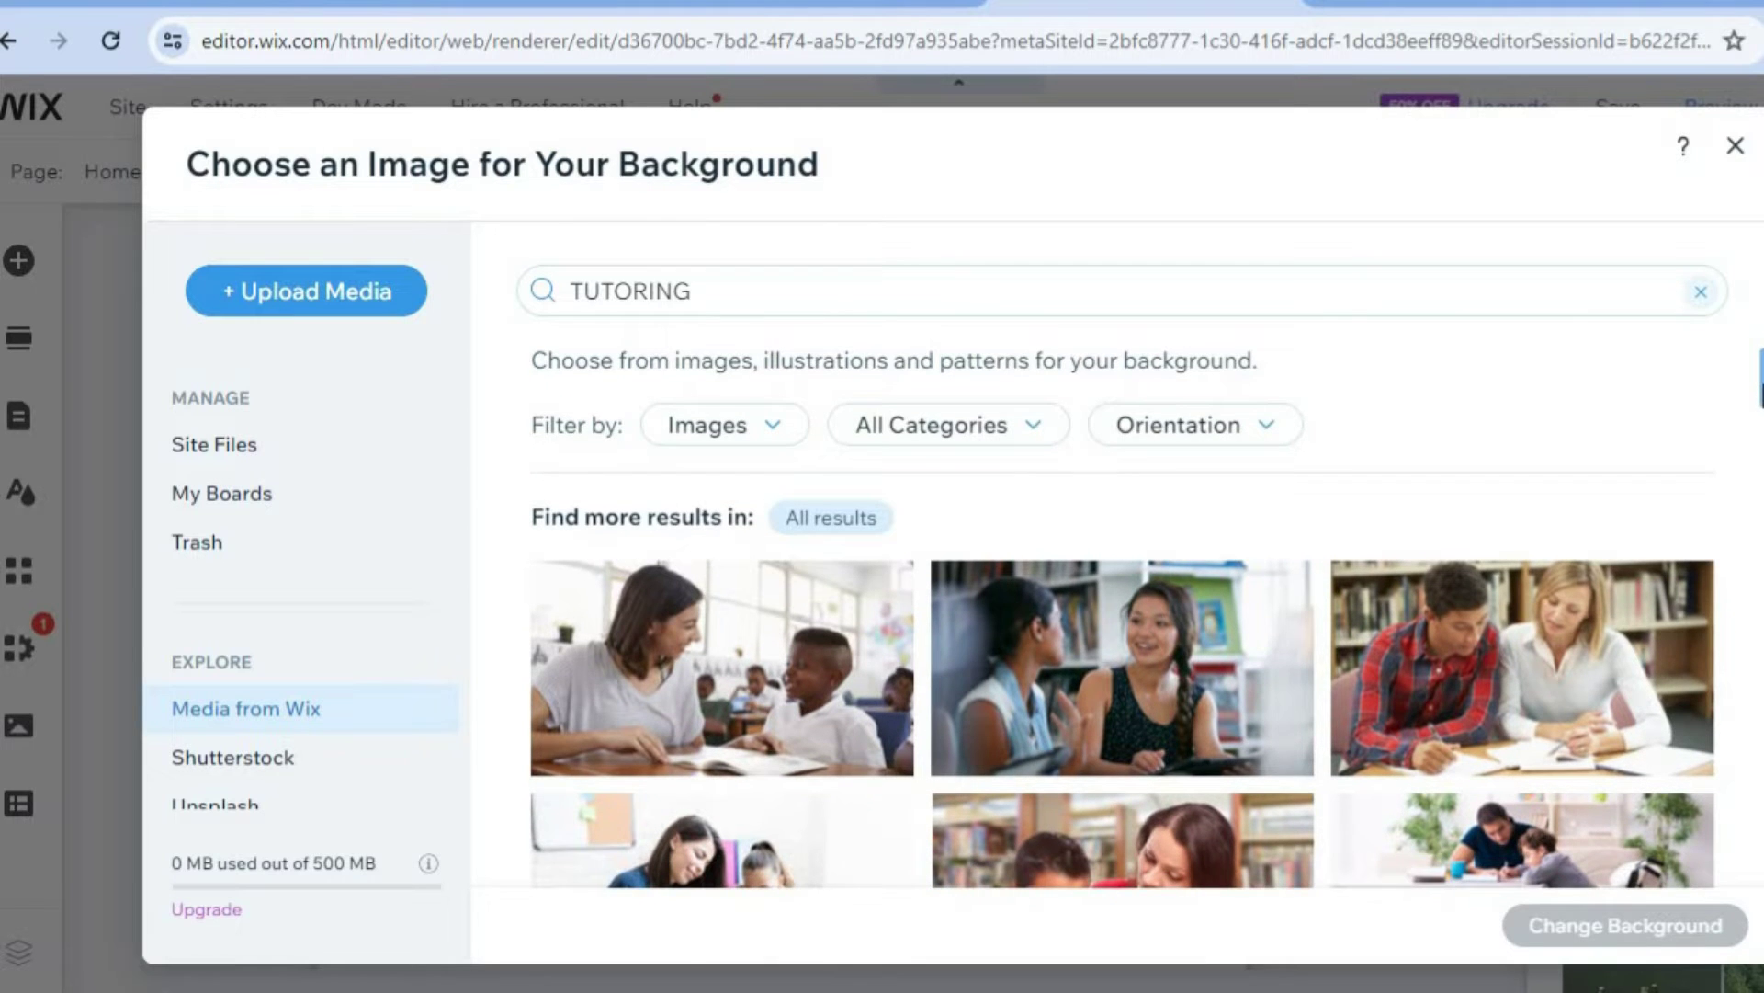
{"action": "scroll", "coordinate": [1761, 386], "scroll_direction": "down", "scroll_amount": 3}
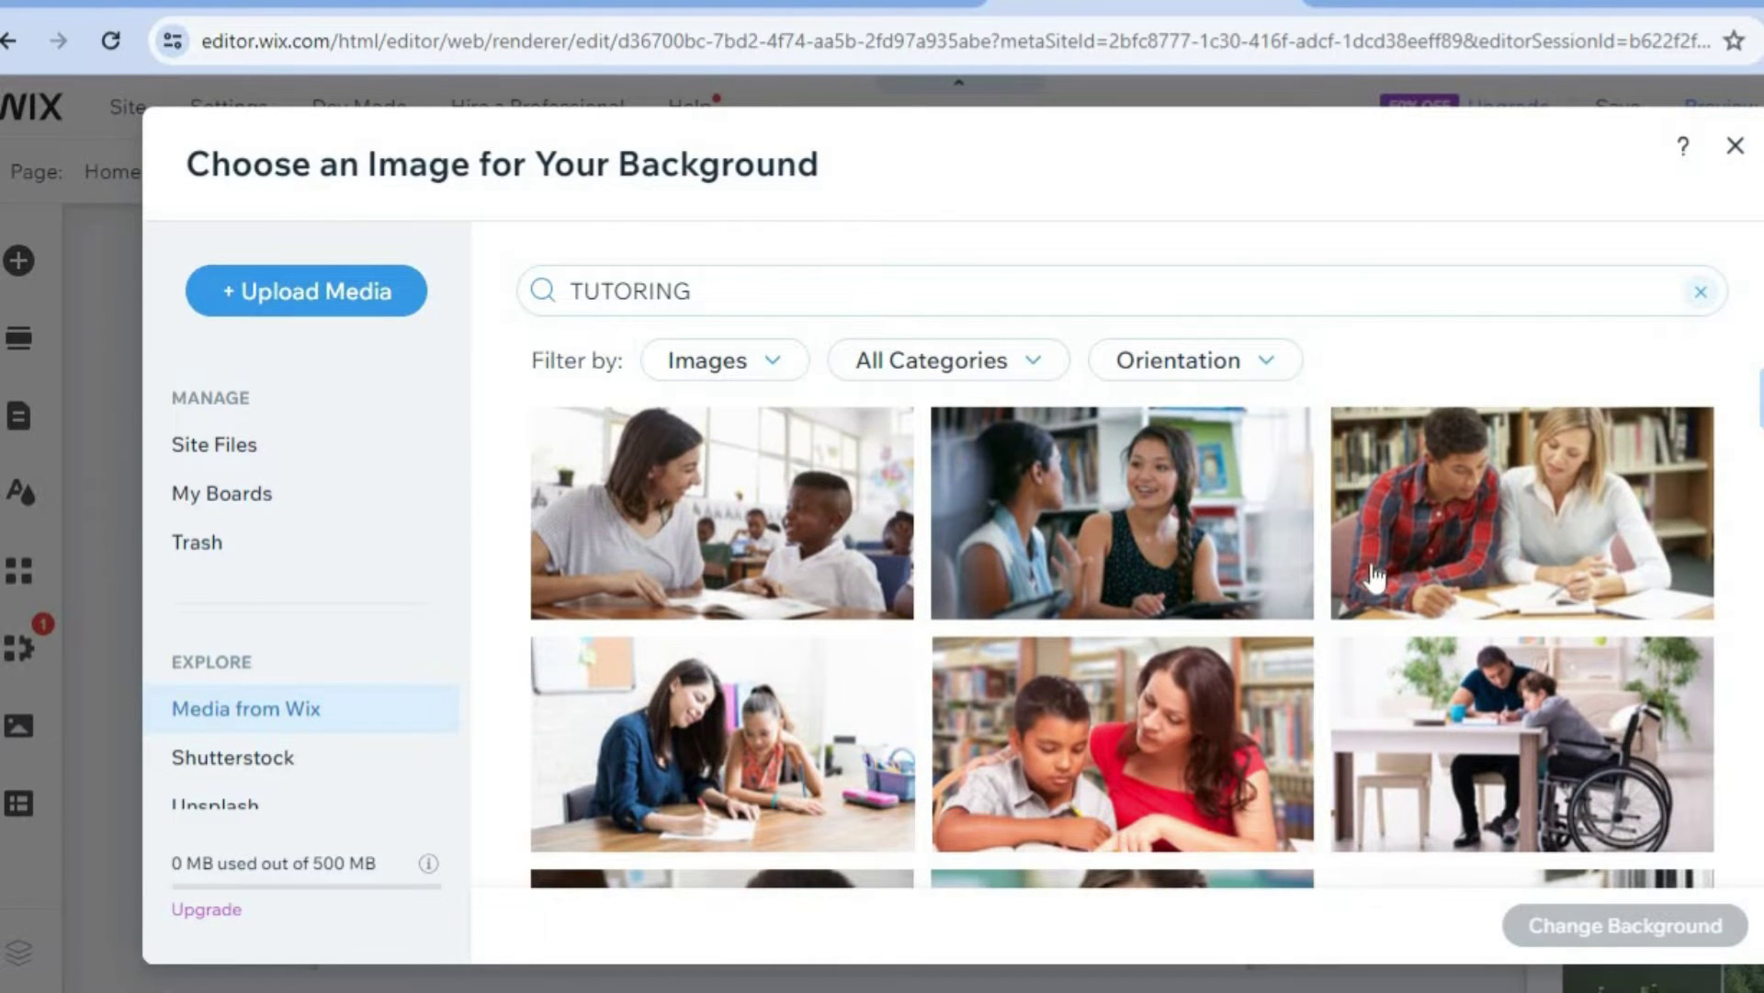
{"action": "left_click", "coordinate": [1084, 738]}
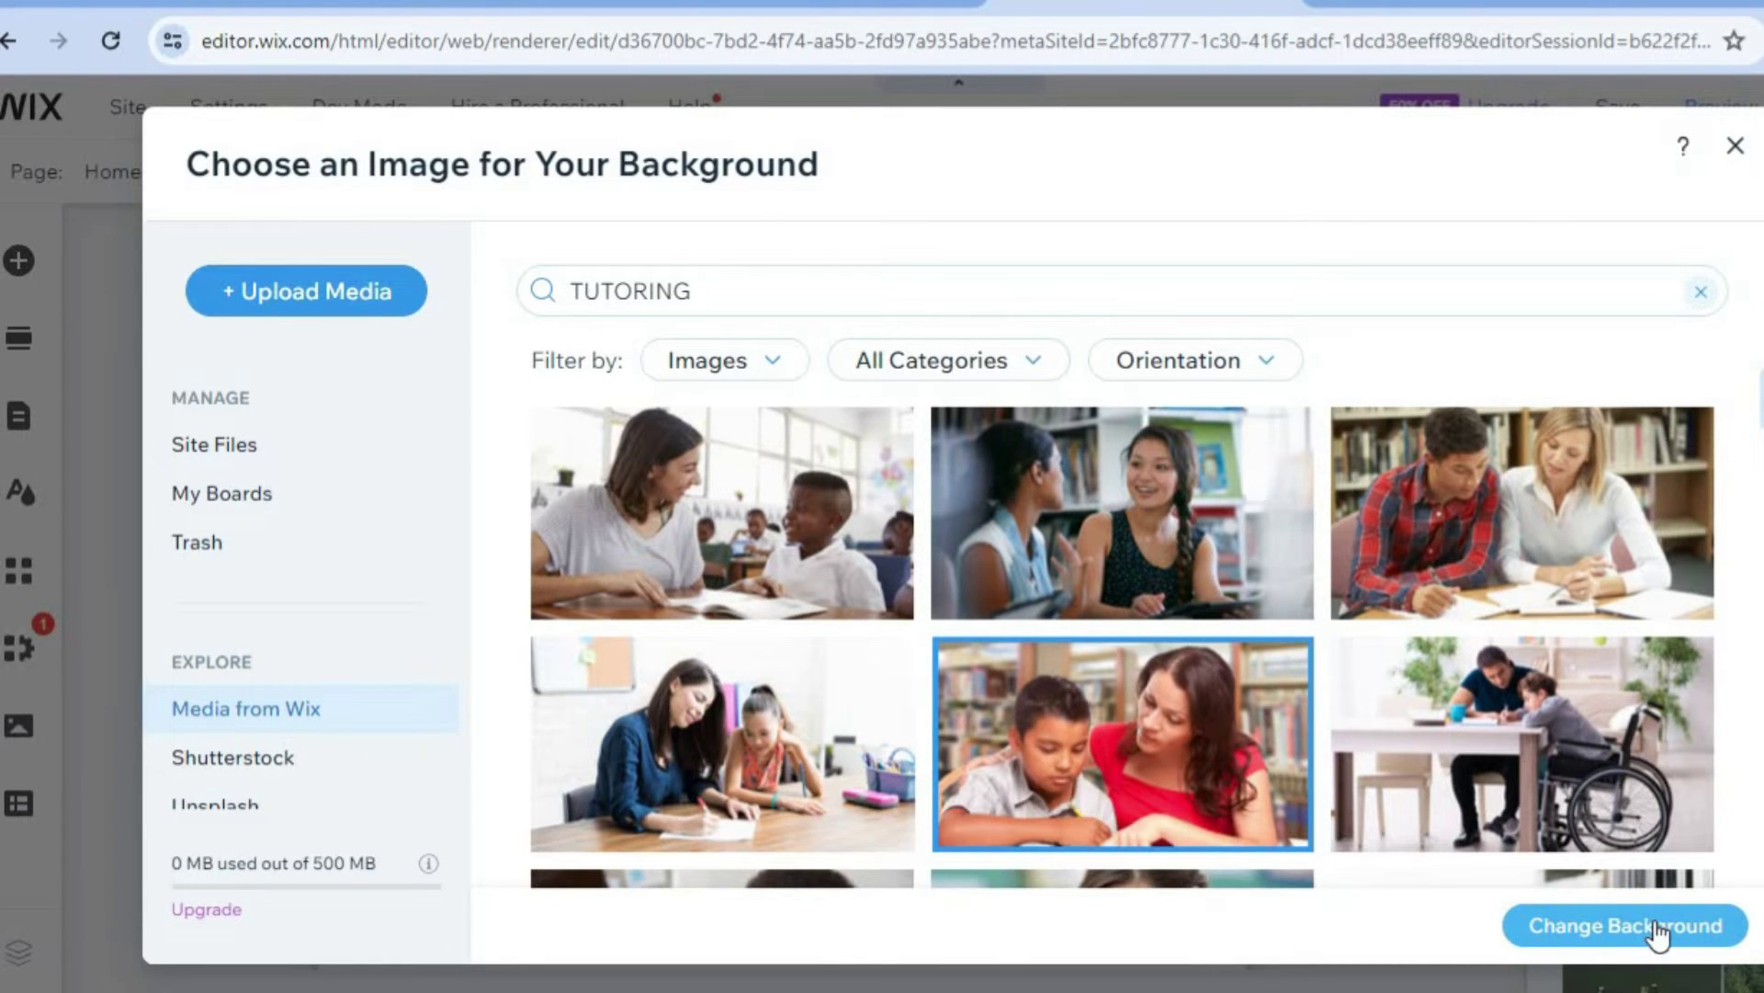
{"action": "left_click", "coordinate": [1627, 926]}
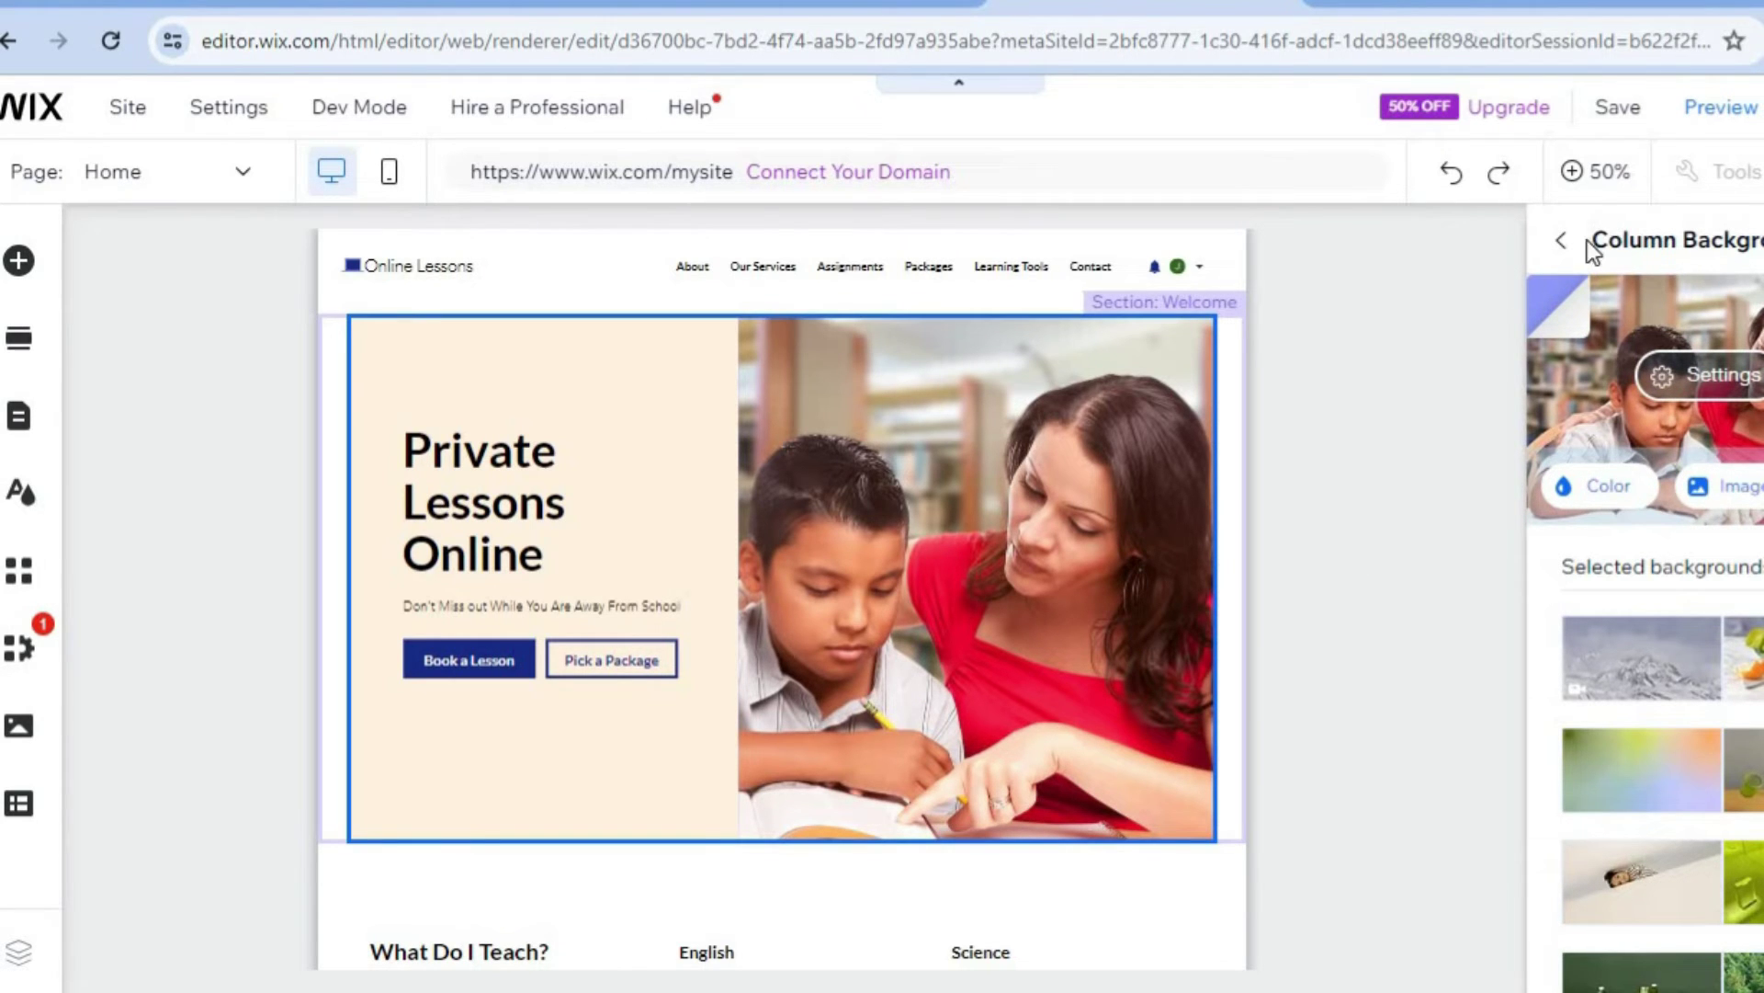
{"action": "left_click", "coordinate": [1563, 242]}
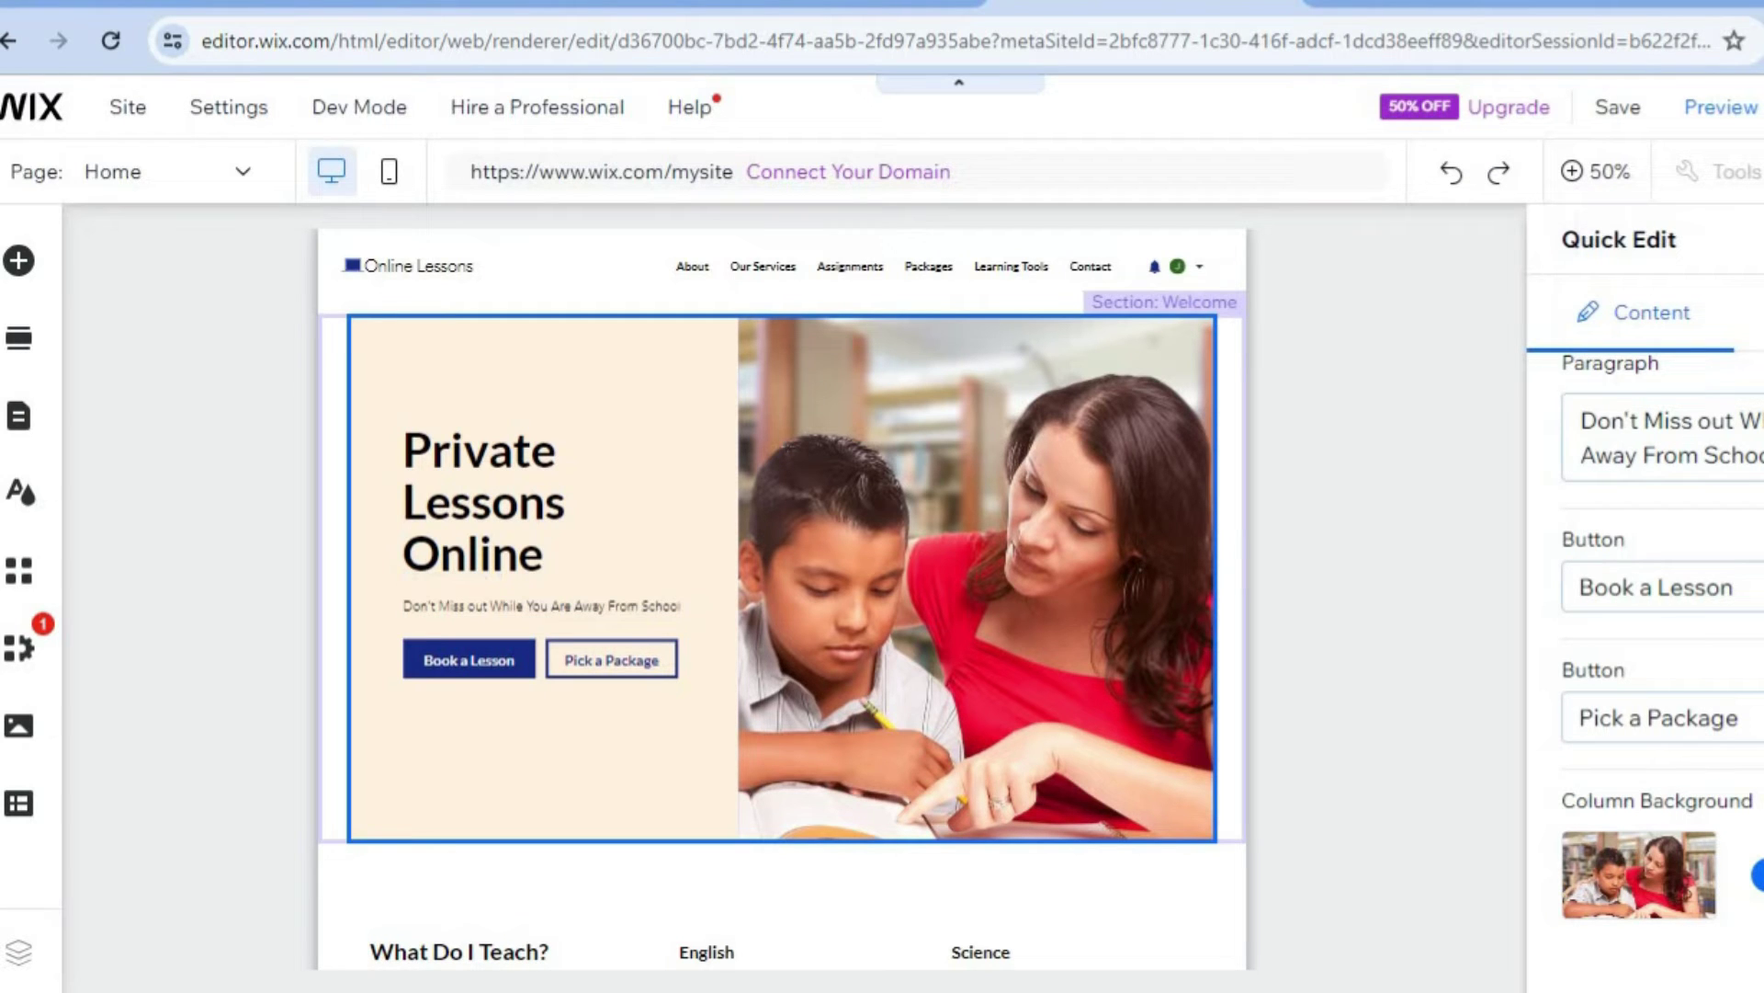
{"action": "key", "text": "Escape"}
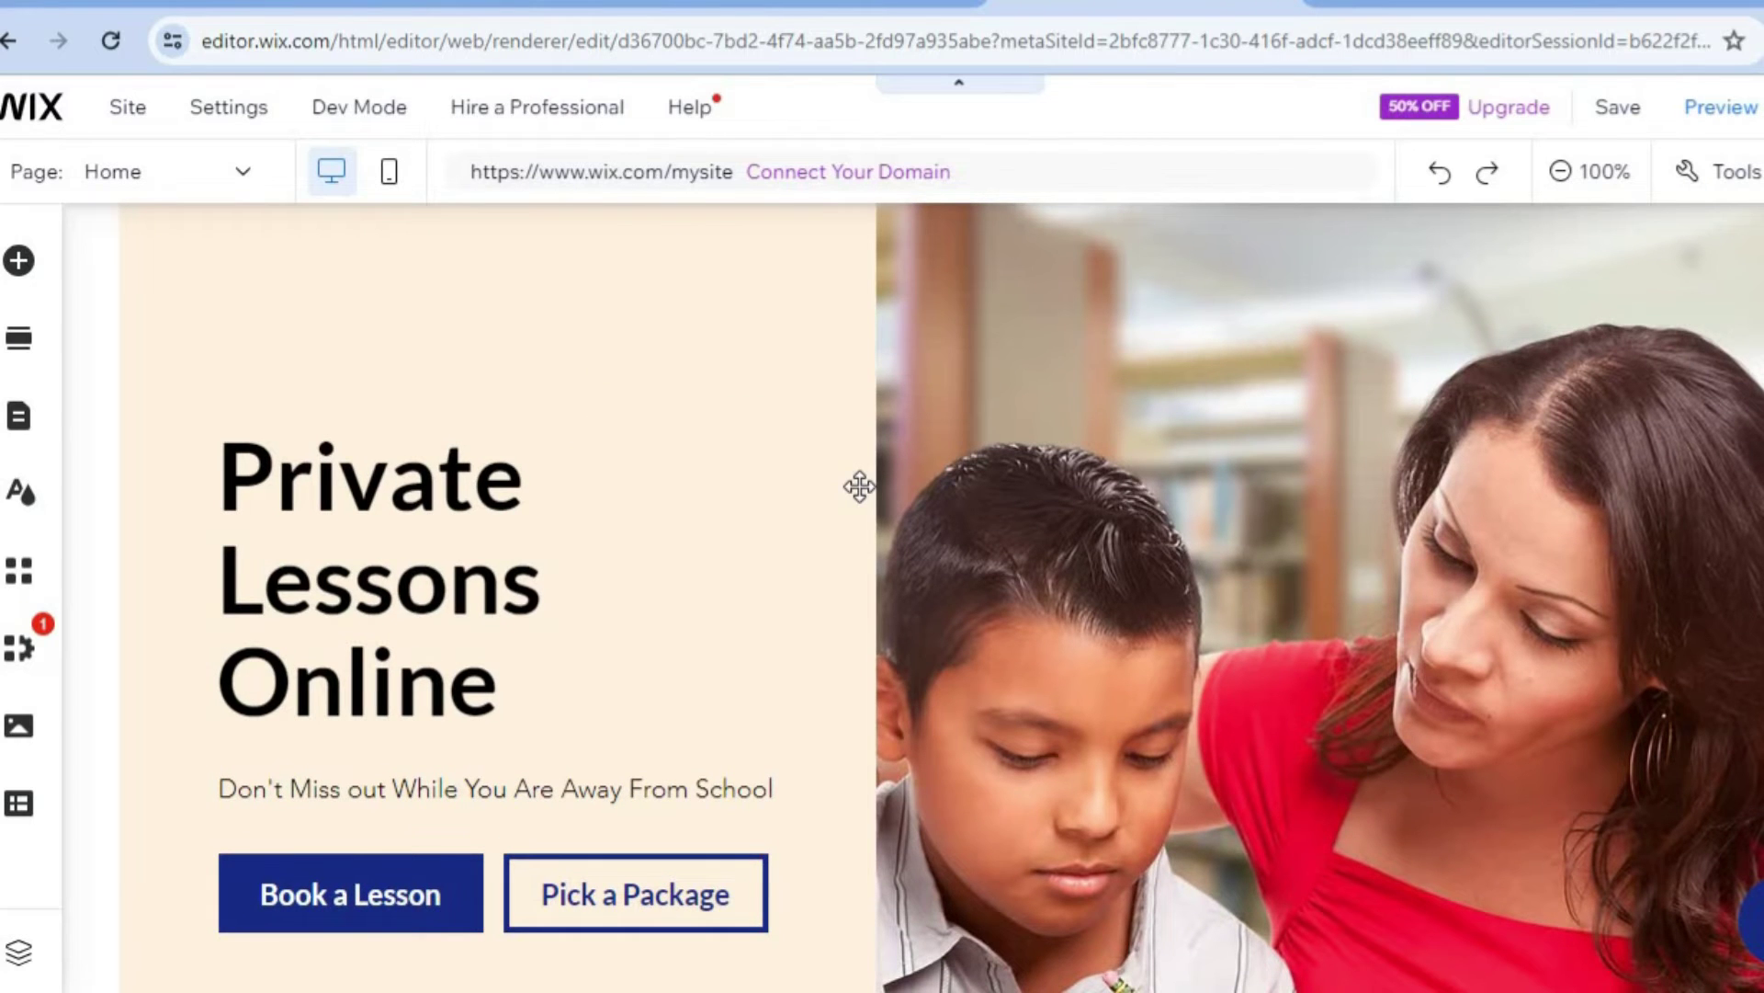
{"action": "left_click", "coordinate": [860, 487]}
{"action": "scroll", "coordinate": [916, 598], "scroll_direction": "down", "scroll_amount": 10}
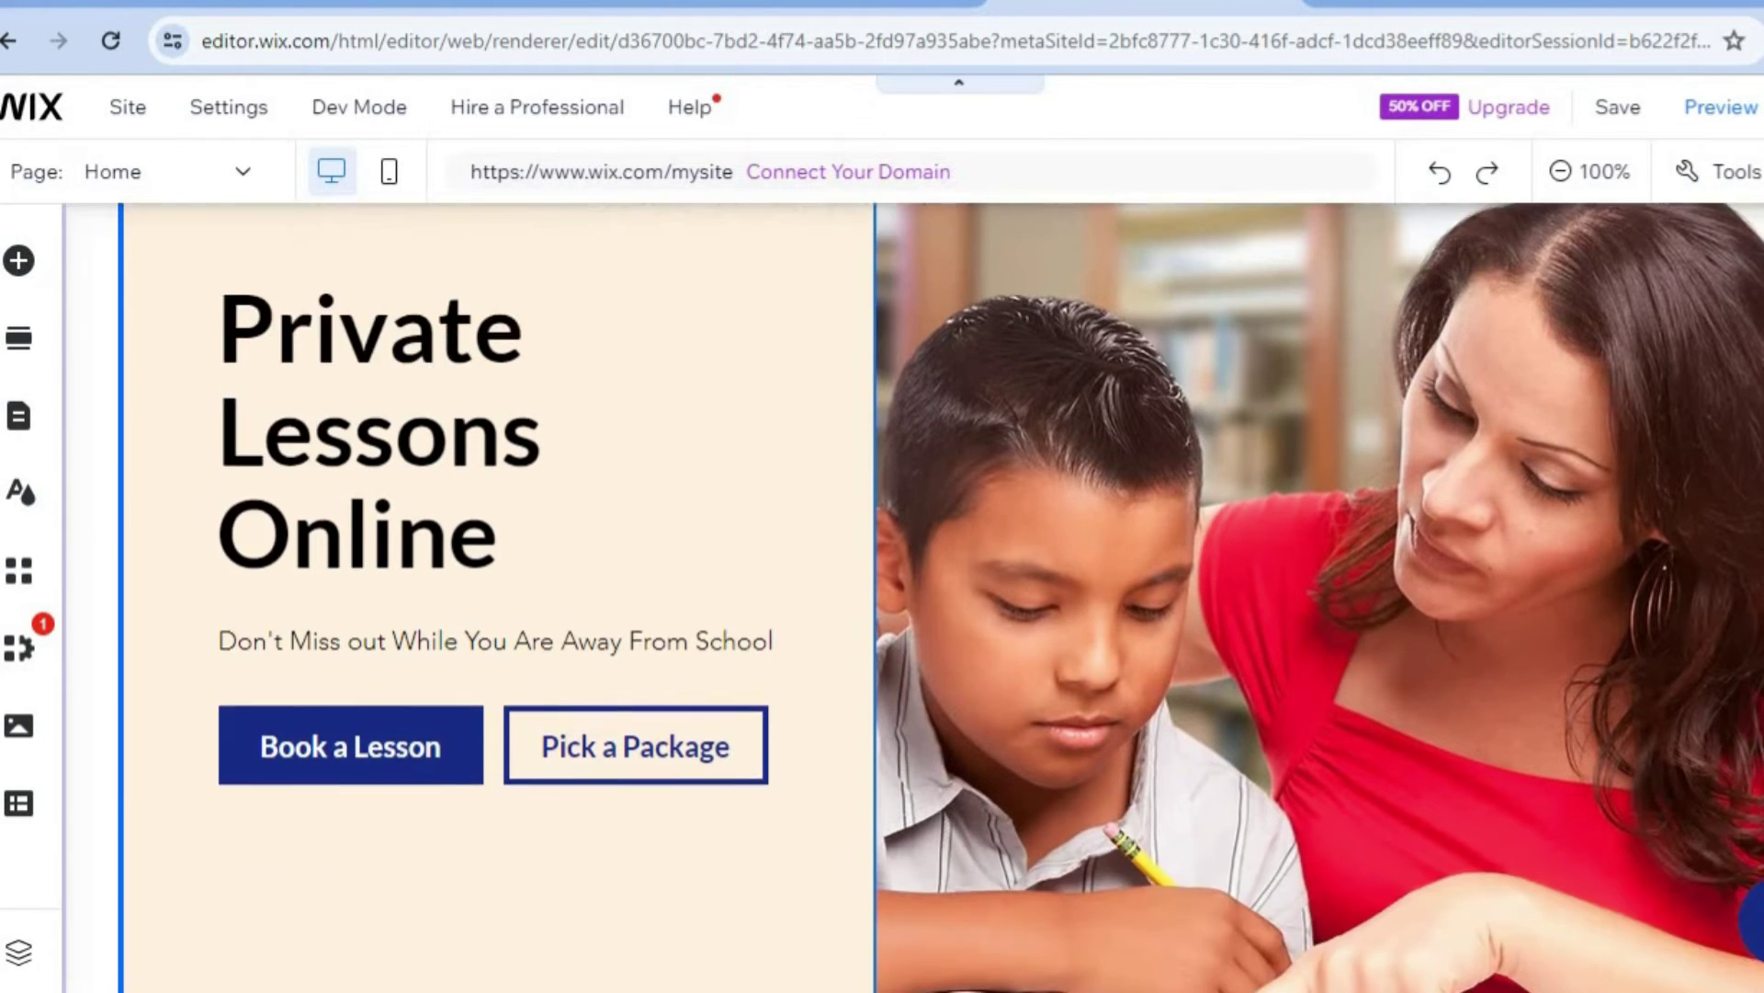
{"action": "scroll", "coordinate": [764, 344], "scroll_direction": "up", "scroll_amount": 10}
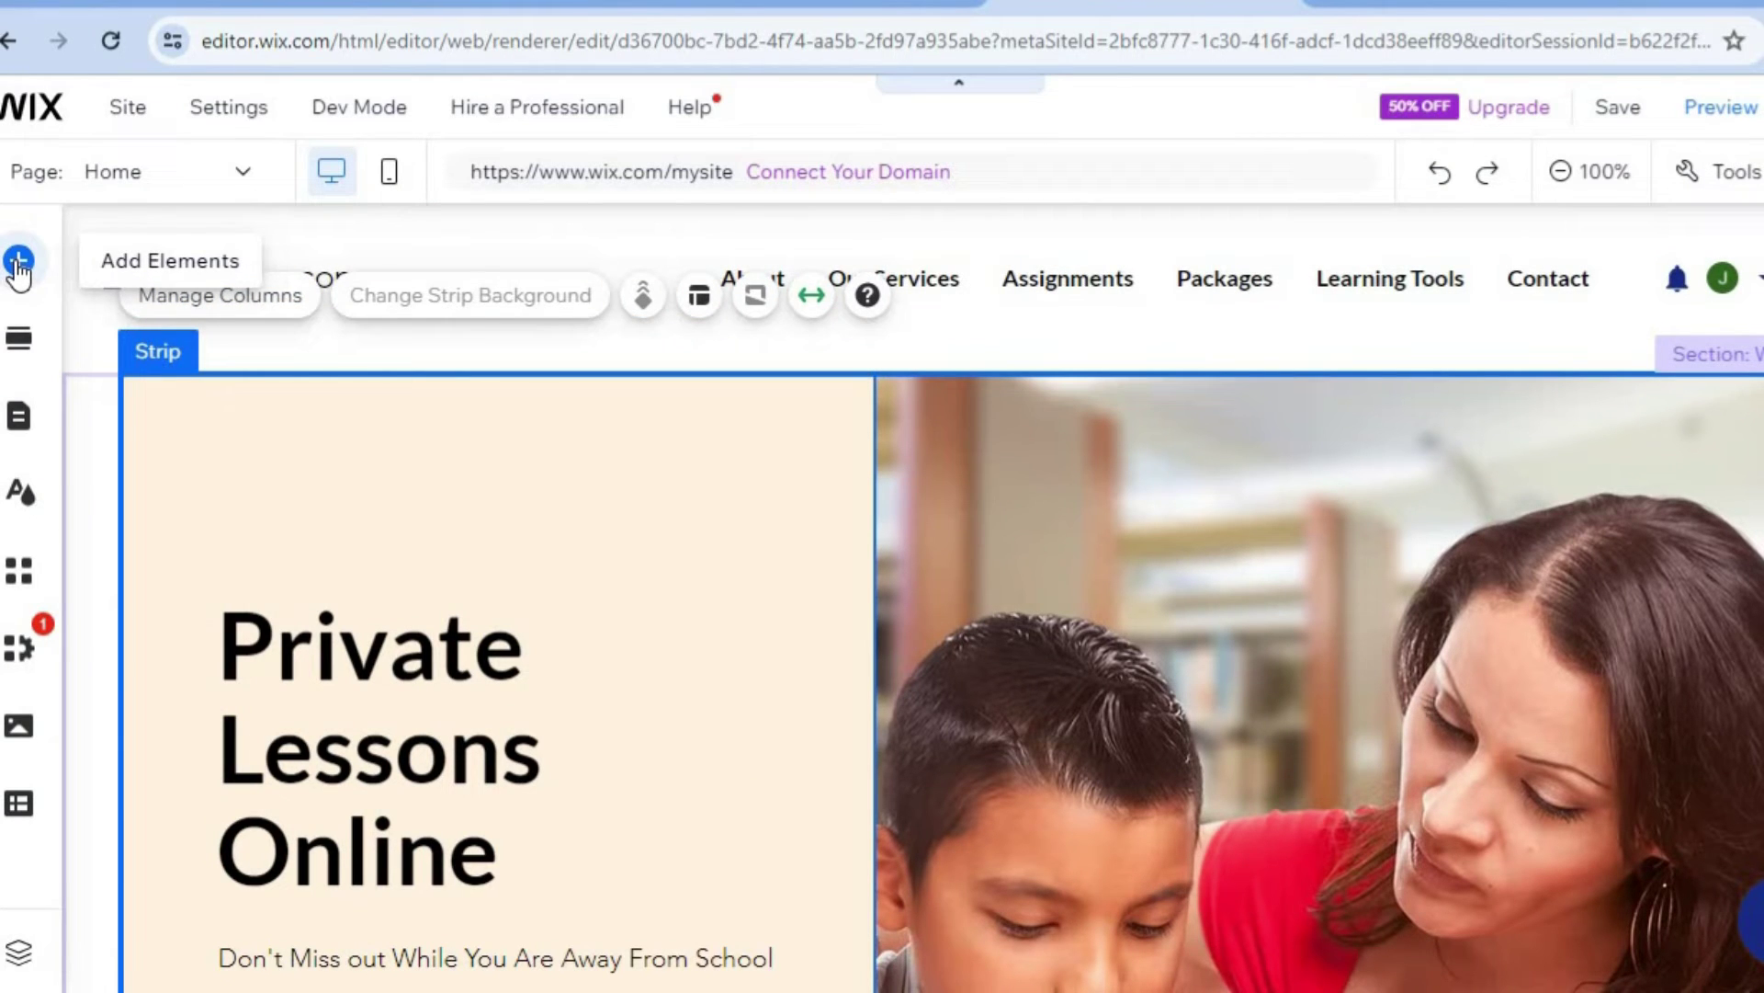
- Look through the Button and Menu & Anchor categories of elements that can be added to the page
{"action": "left_click", "coordinate": [18, 262]}
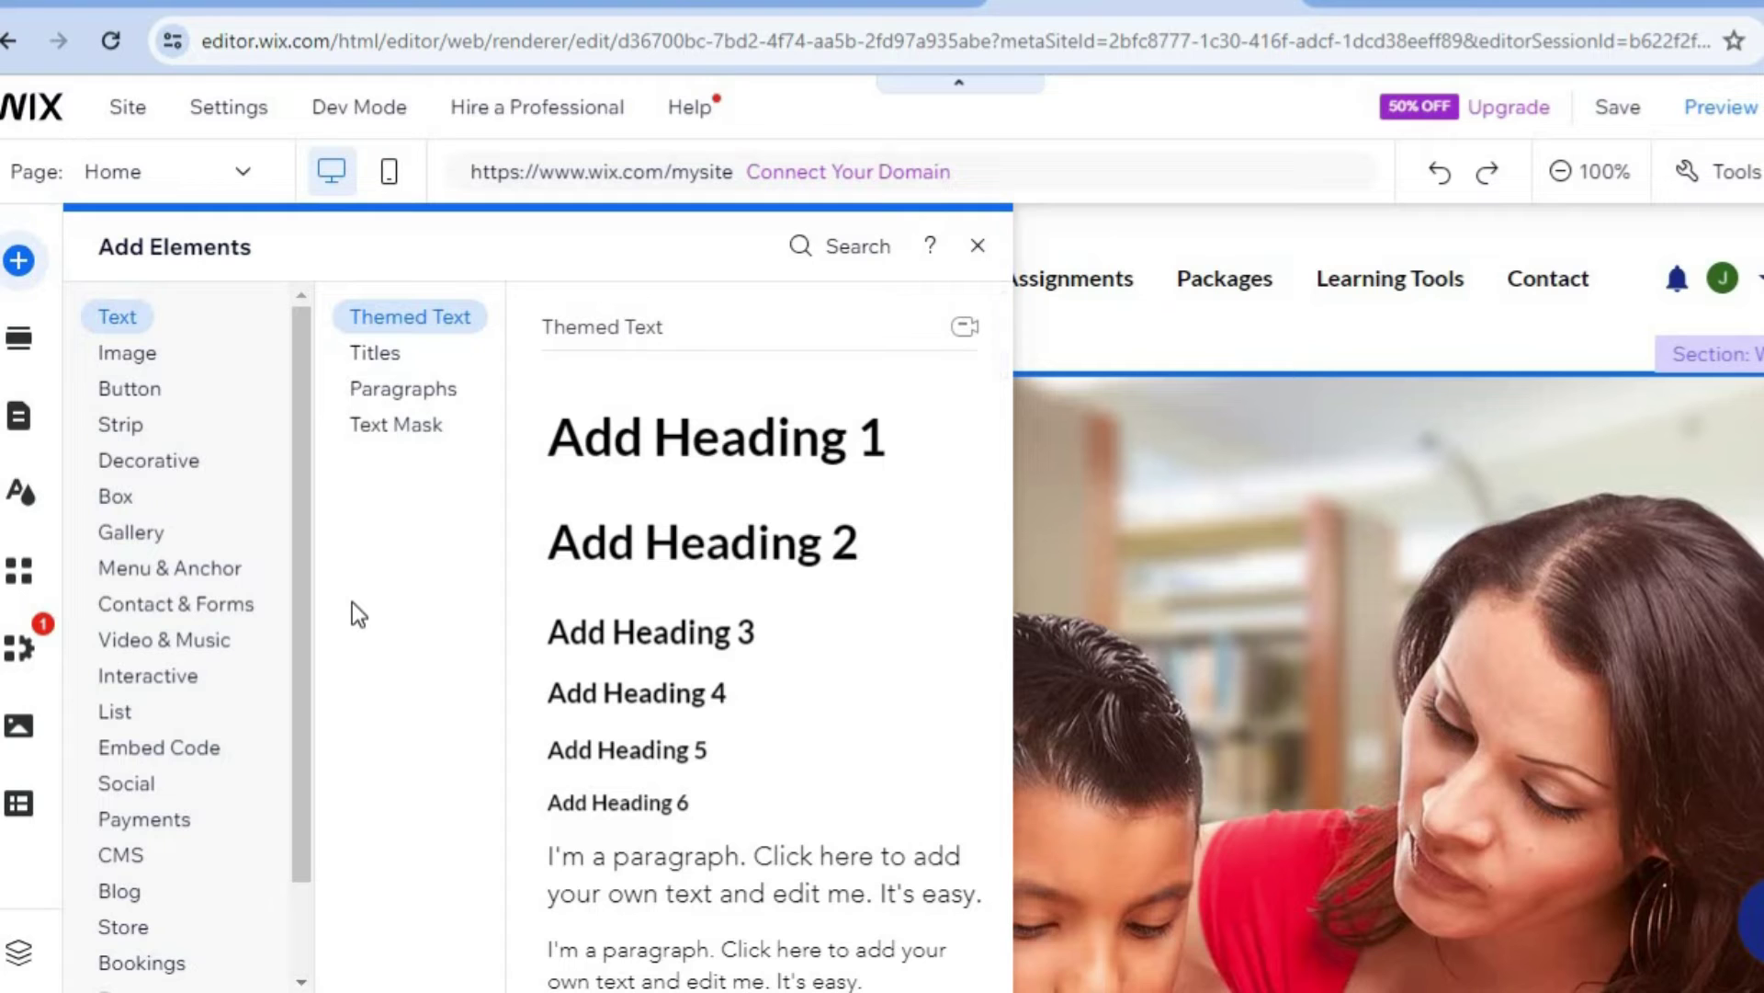
{"action": "left_click", "coordinate": [156, 363]}
{"action": "left_click", "coordinate": [152, 386]}
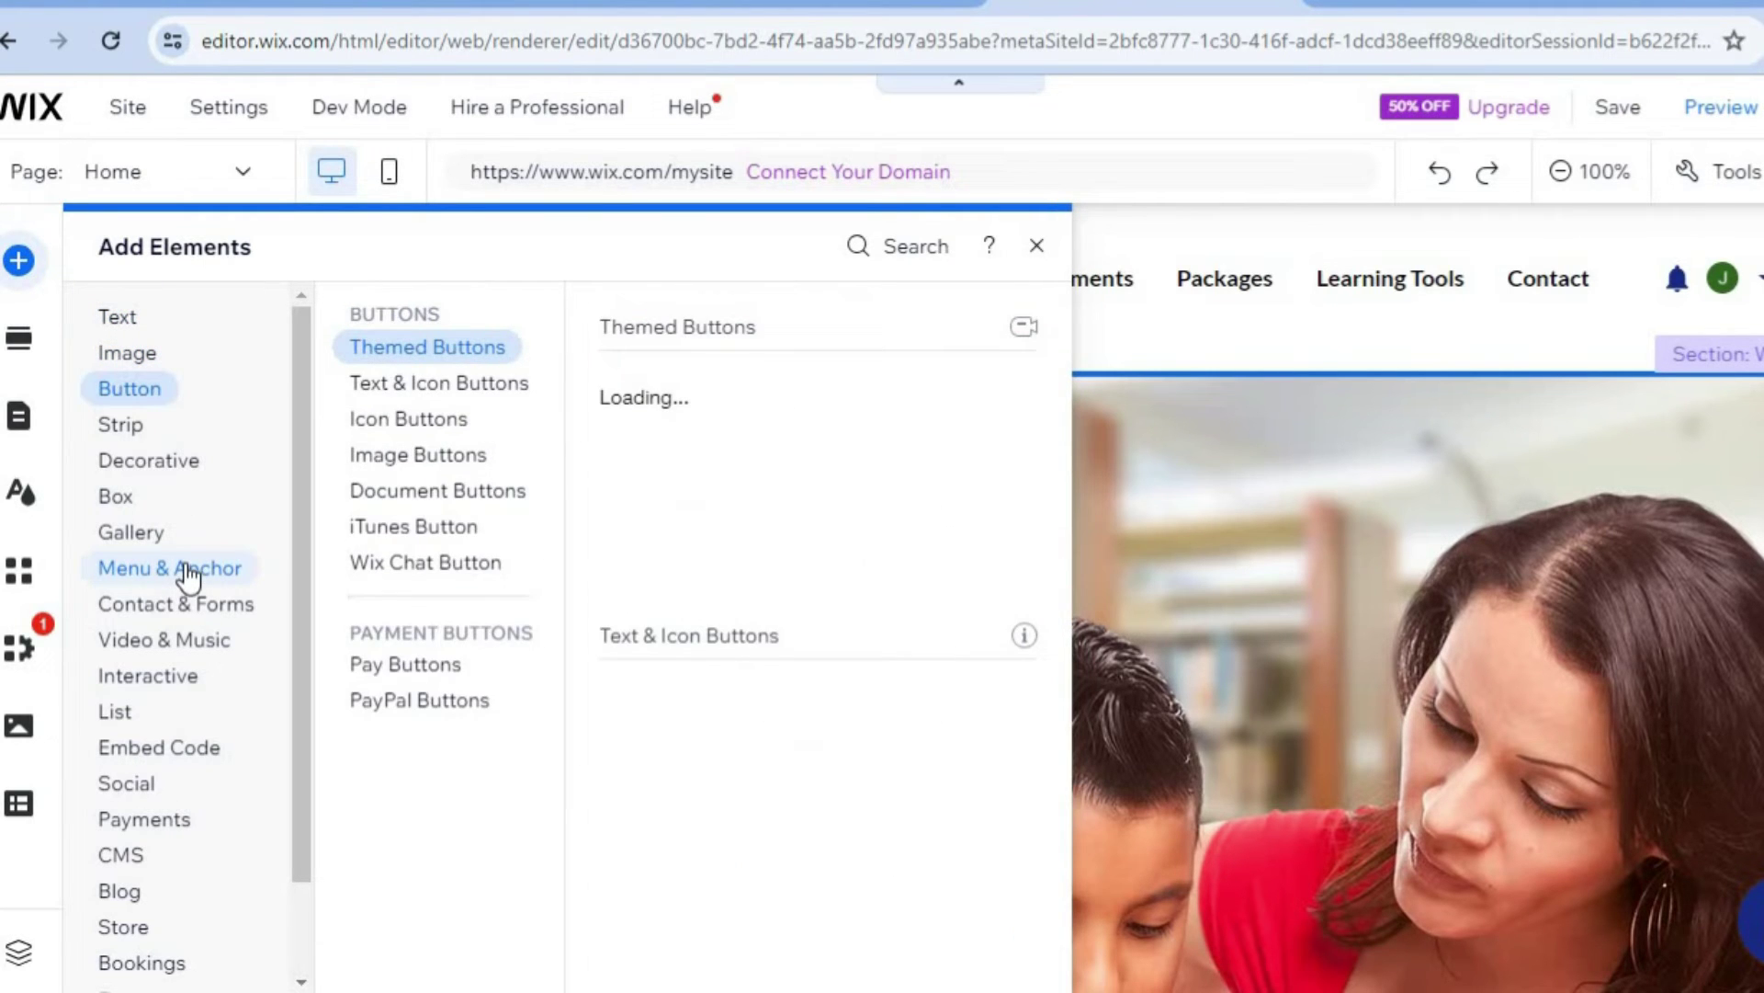
{"action": "left_click", "coordinate": [189, 575]}
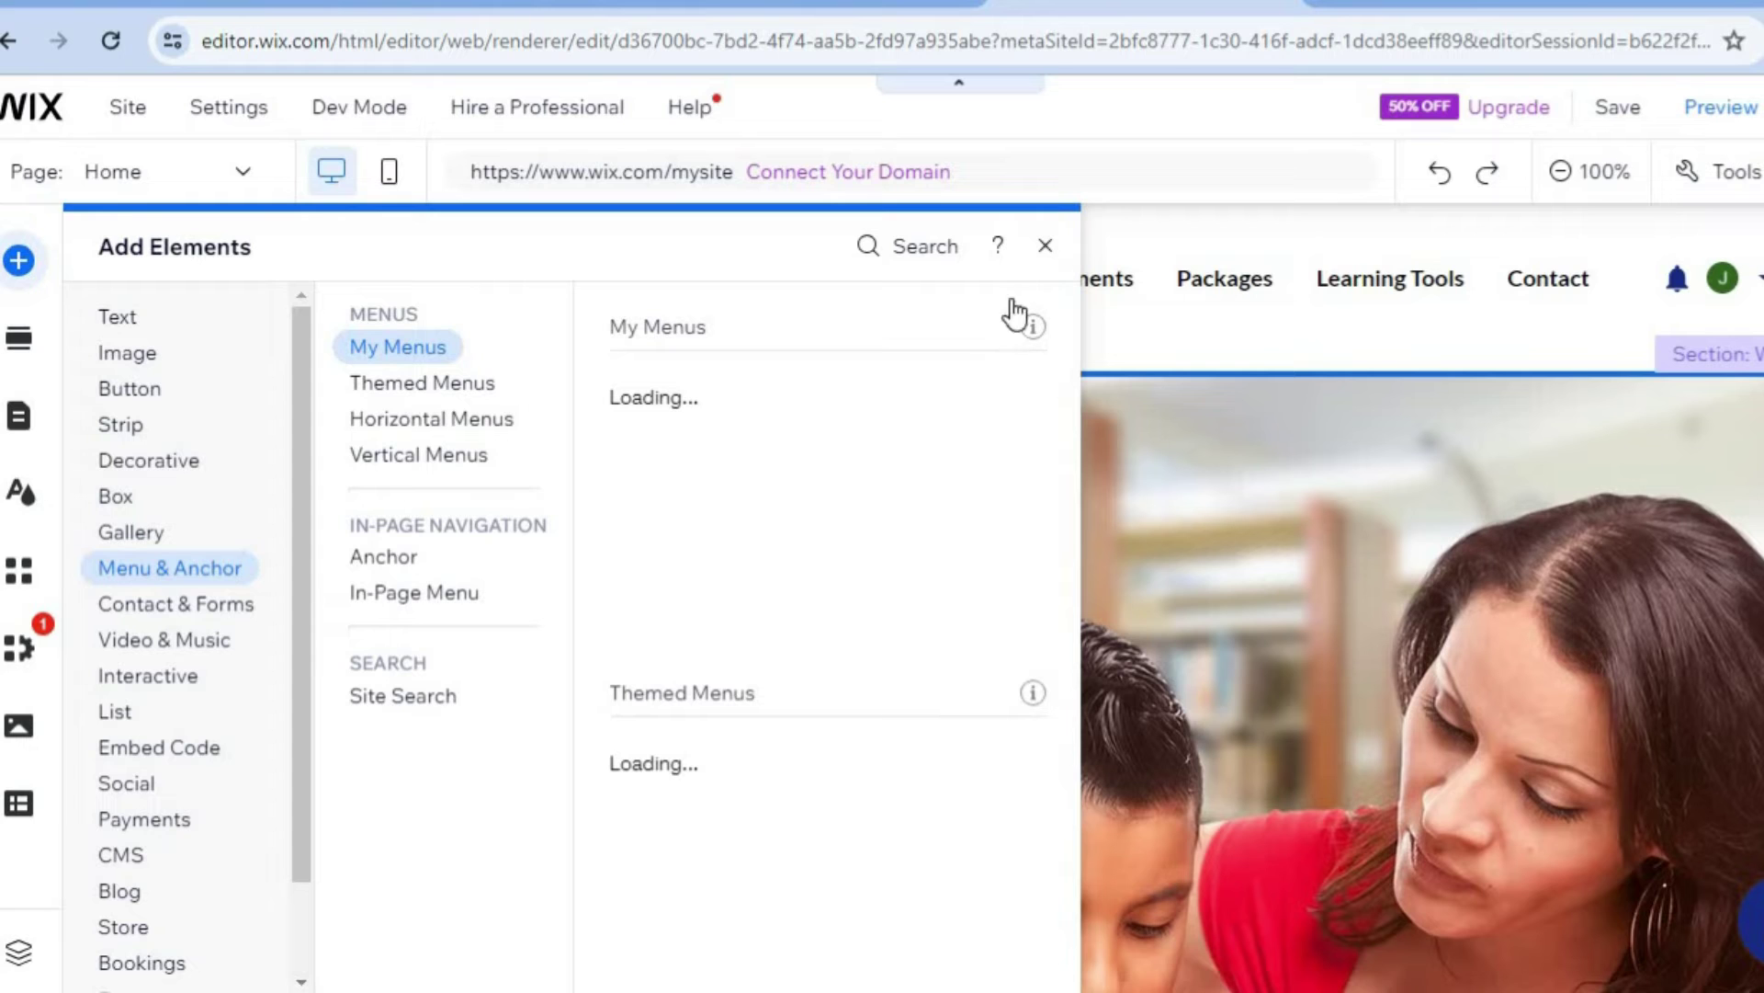
{"action": "left_click", "coordinate": [1045, 250]}
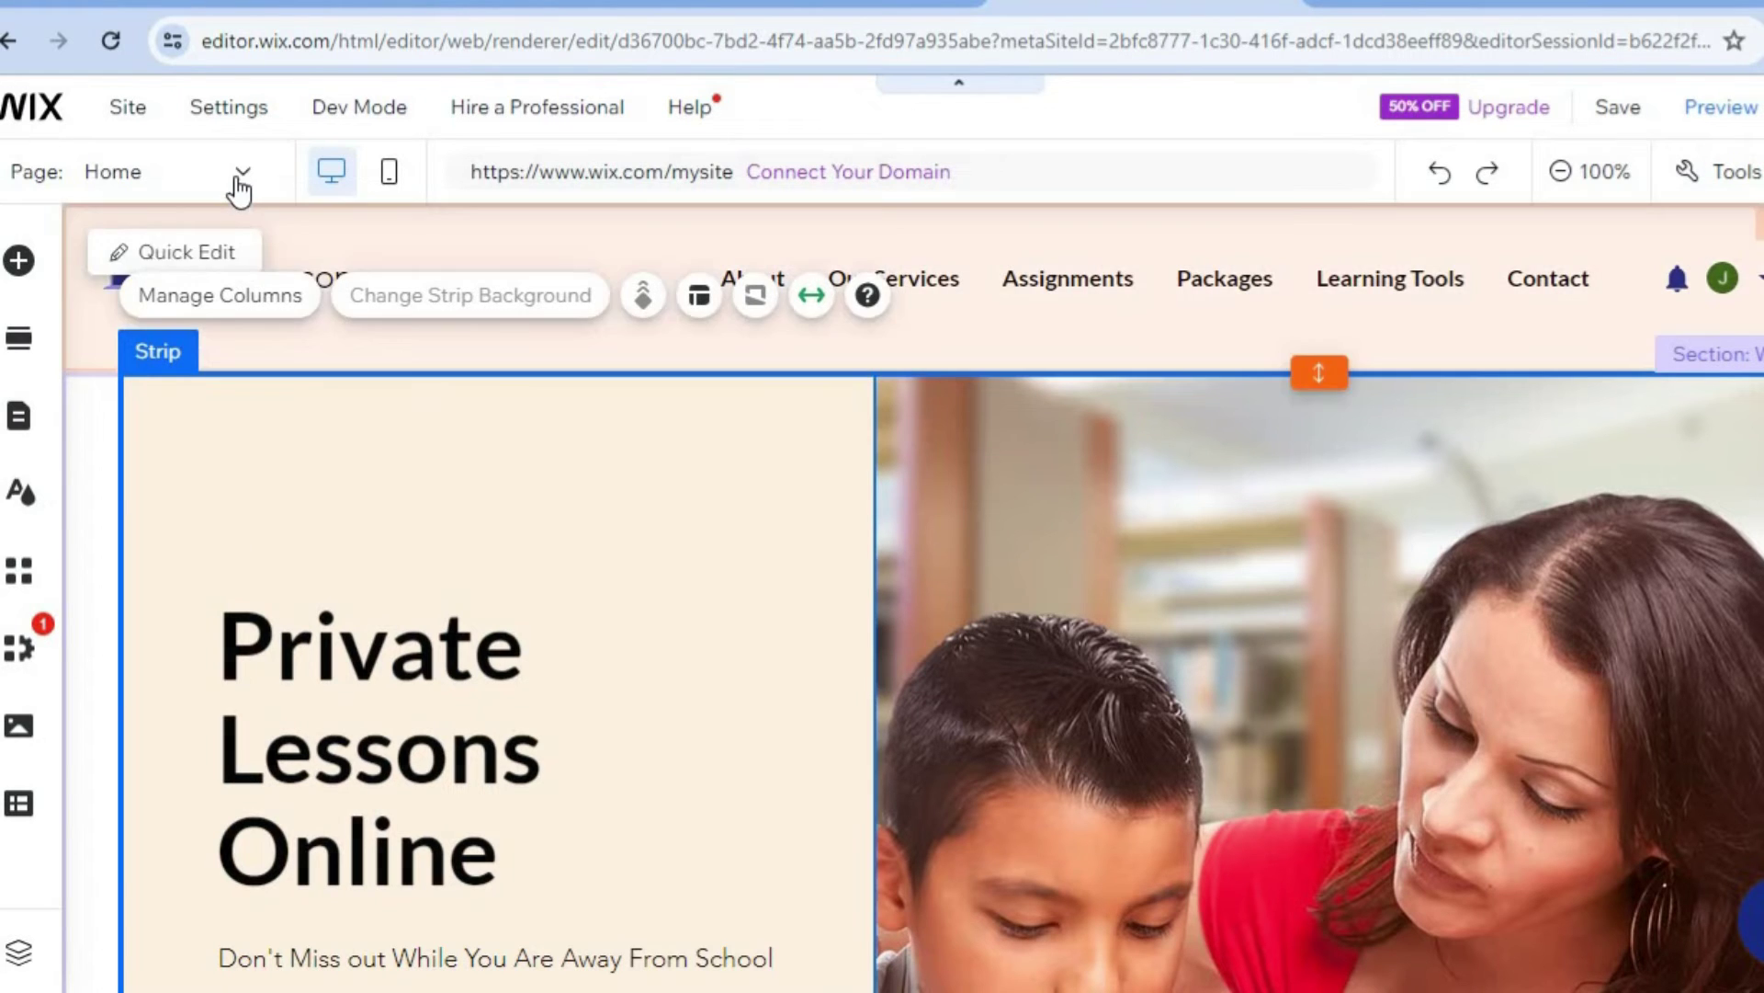
- Switch to the Our Services page and look over its list of bookable lessons
{"action": "left_click", "coordinate": [239, 176]}
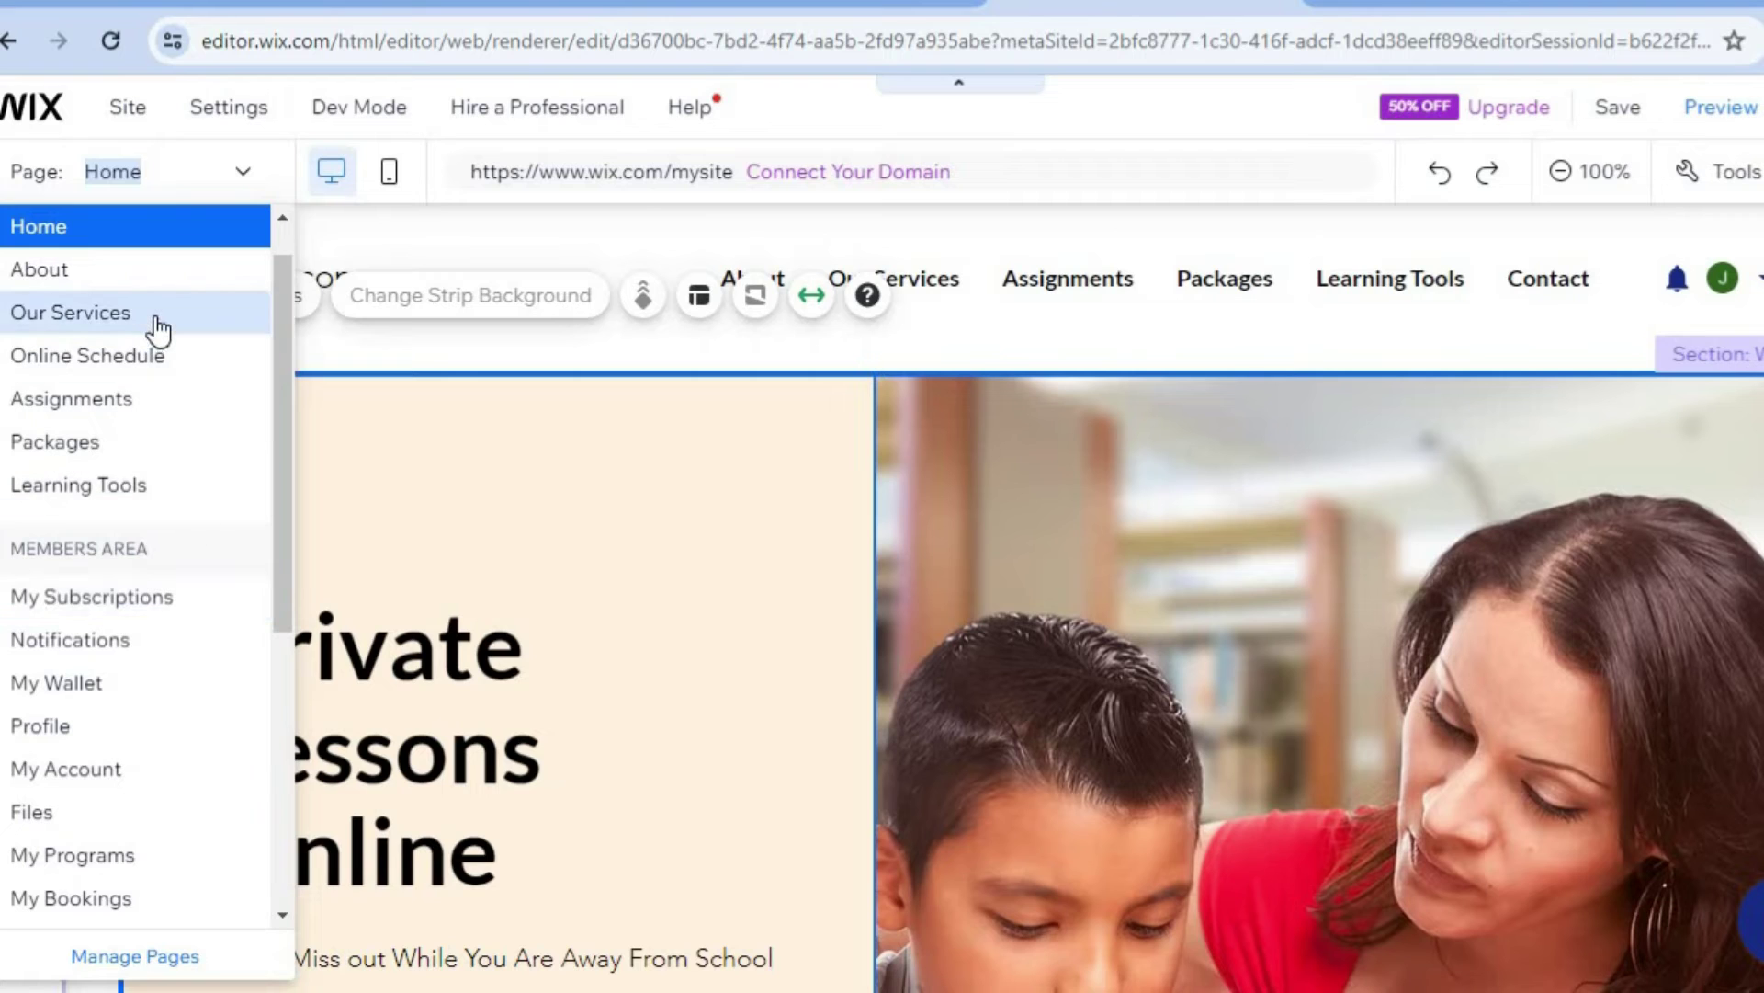
{"action": "key", "text": "Escape"}
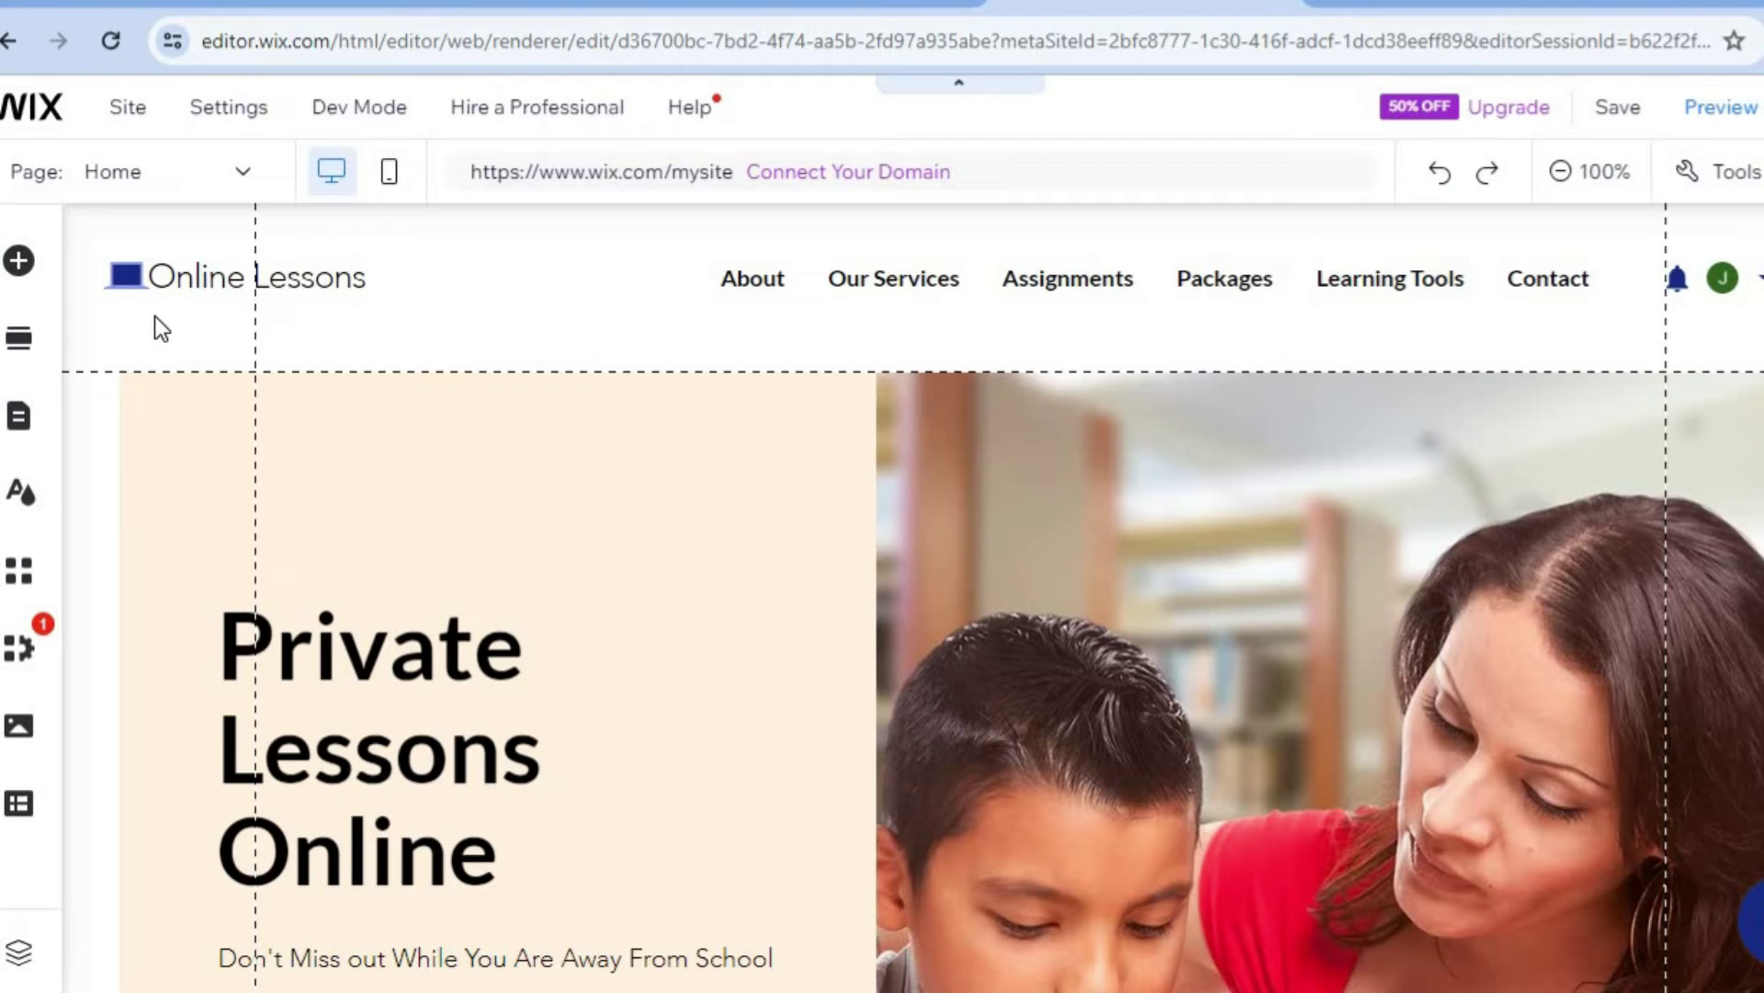
{"action": "scroll", "coordinate": [839, 328], "scroll_direction": "down", "scroll_amount": 8}
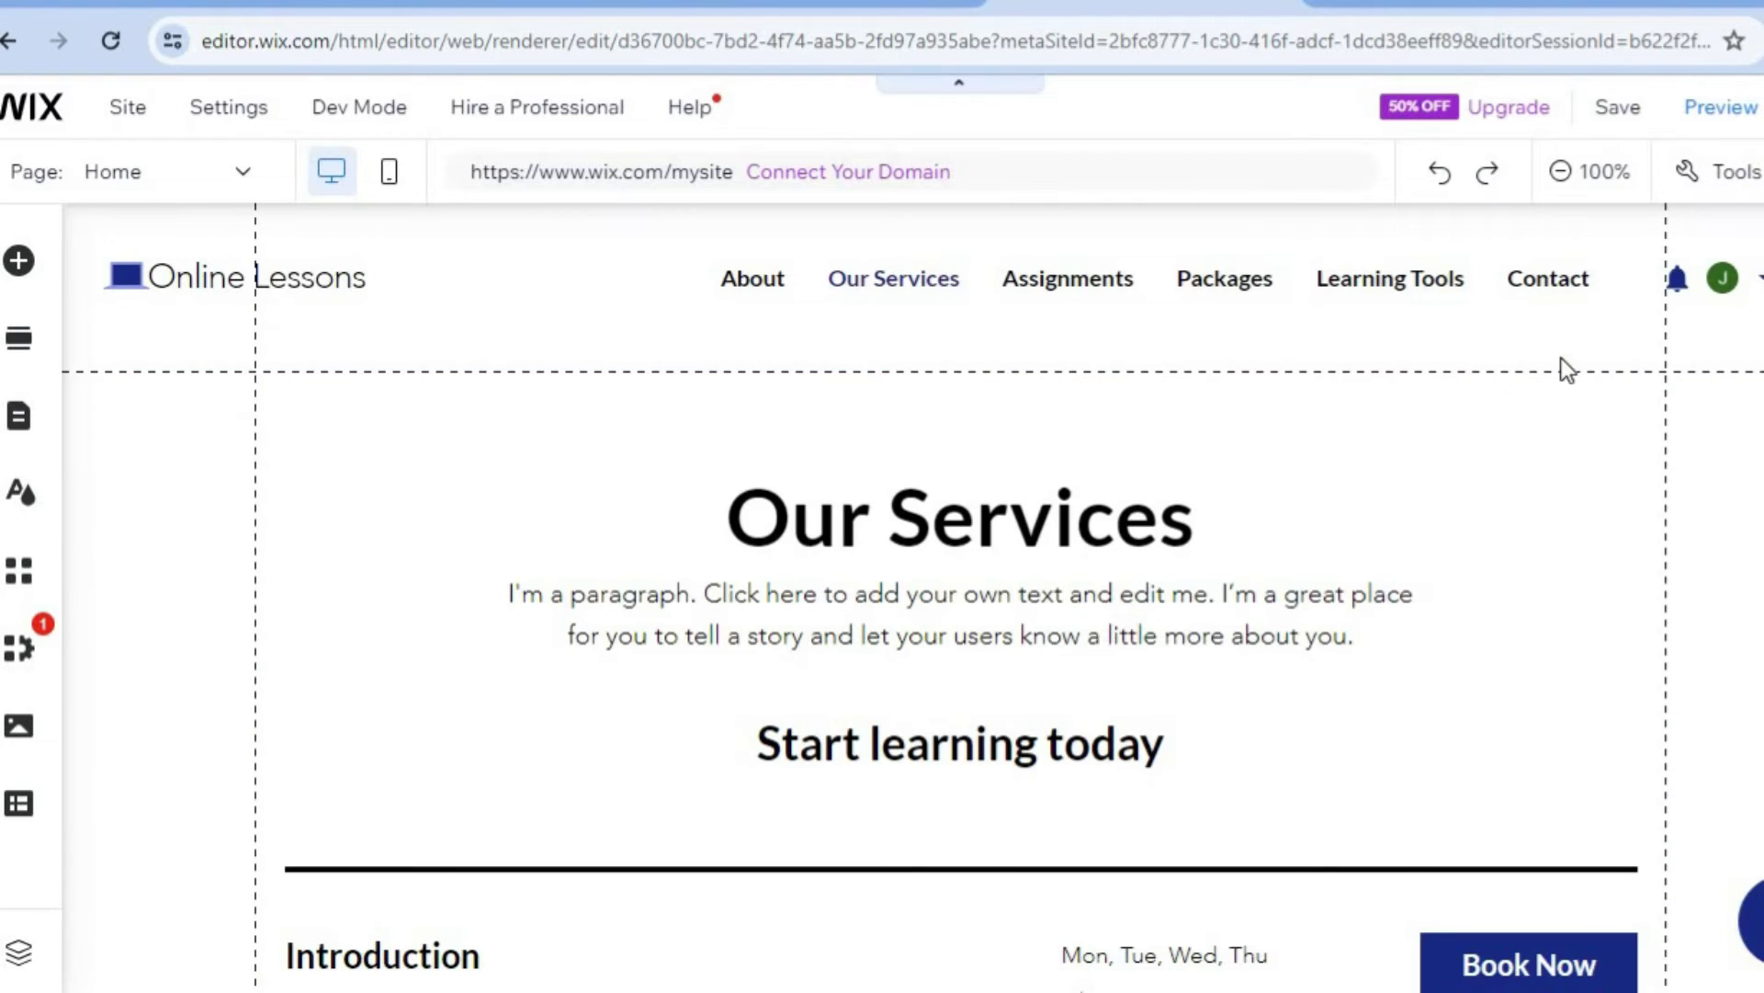
{"action": "scroll", "coordinate": [913, 598], "scroll_direction": "down", "scroll_amount": 5}
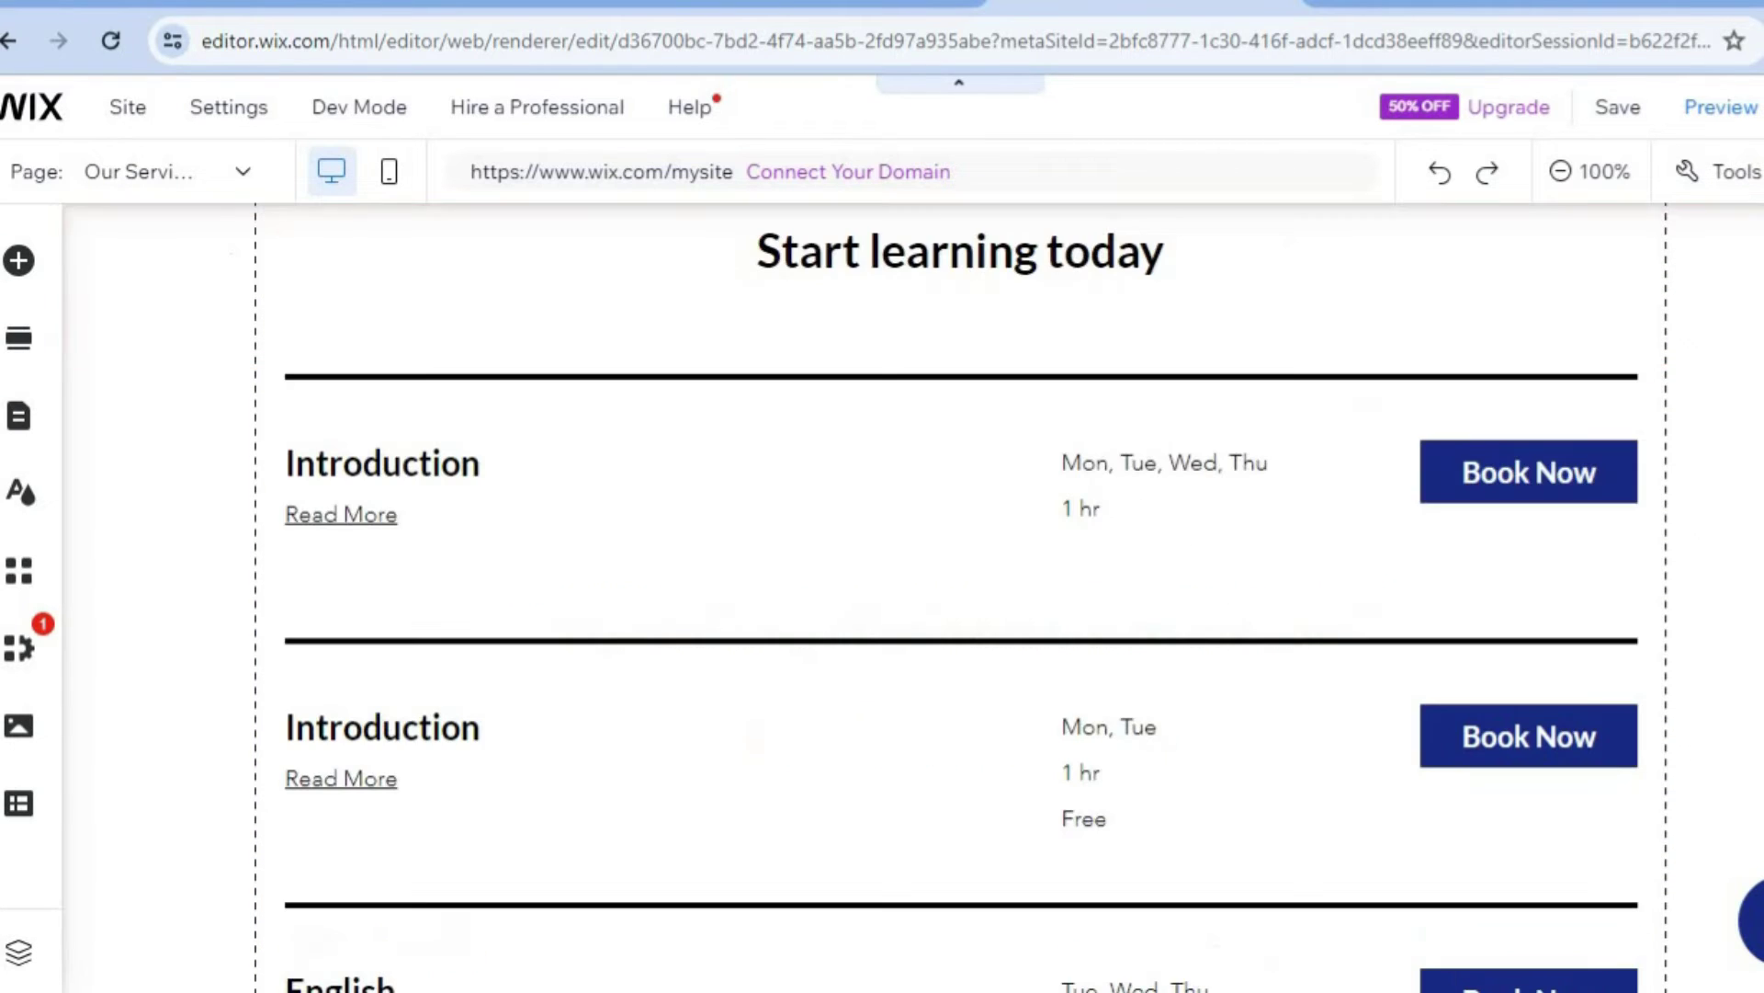
{"action": "scroll", "coordinate": [960, 597], "scroll_direction": "down", "scroll_amount": 5}
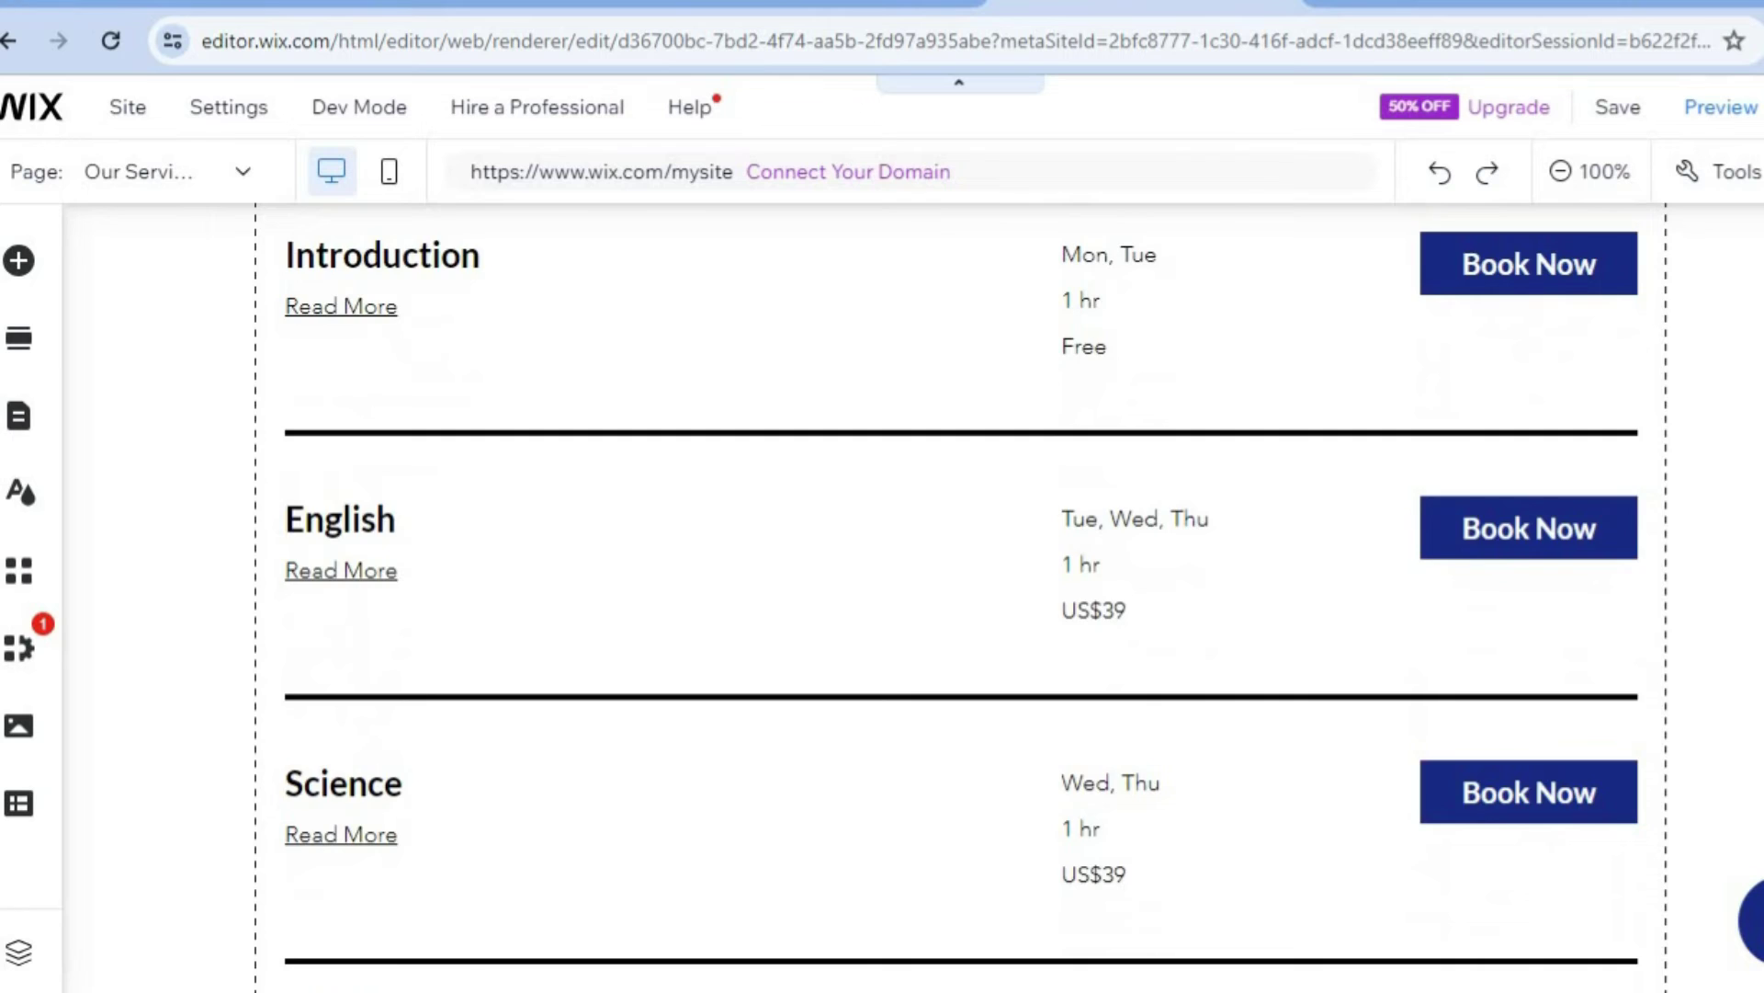
{"action": "scroll", "coordinate": [960, 597], "scroll_direction": "up", "scroll_amount": 9}
{"action": "scroll", "coordinate": [913, 597], "scroll_direction": "up", "scroll_amount": 1}
- Open the management of the site's booking services and start editing the first Introduction service
{"action": "mouse_move", "coordinate": [555, 498]}
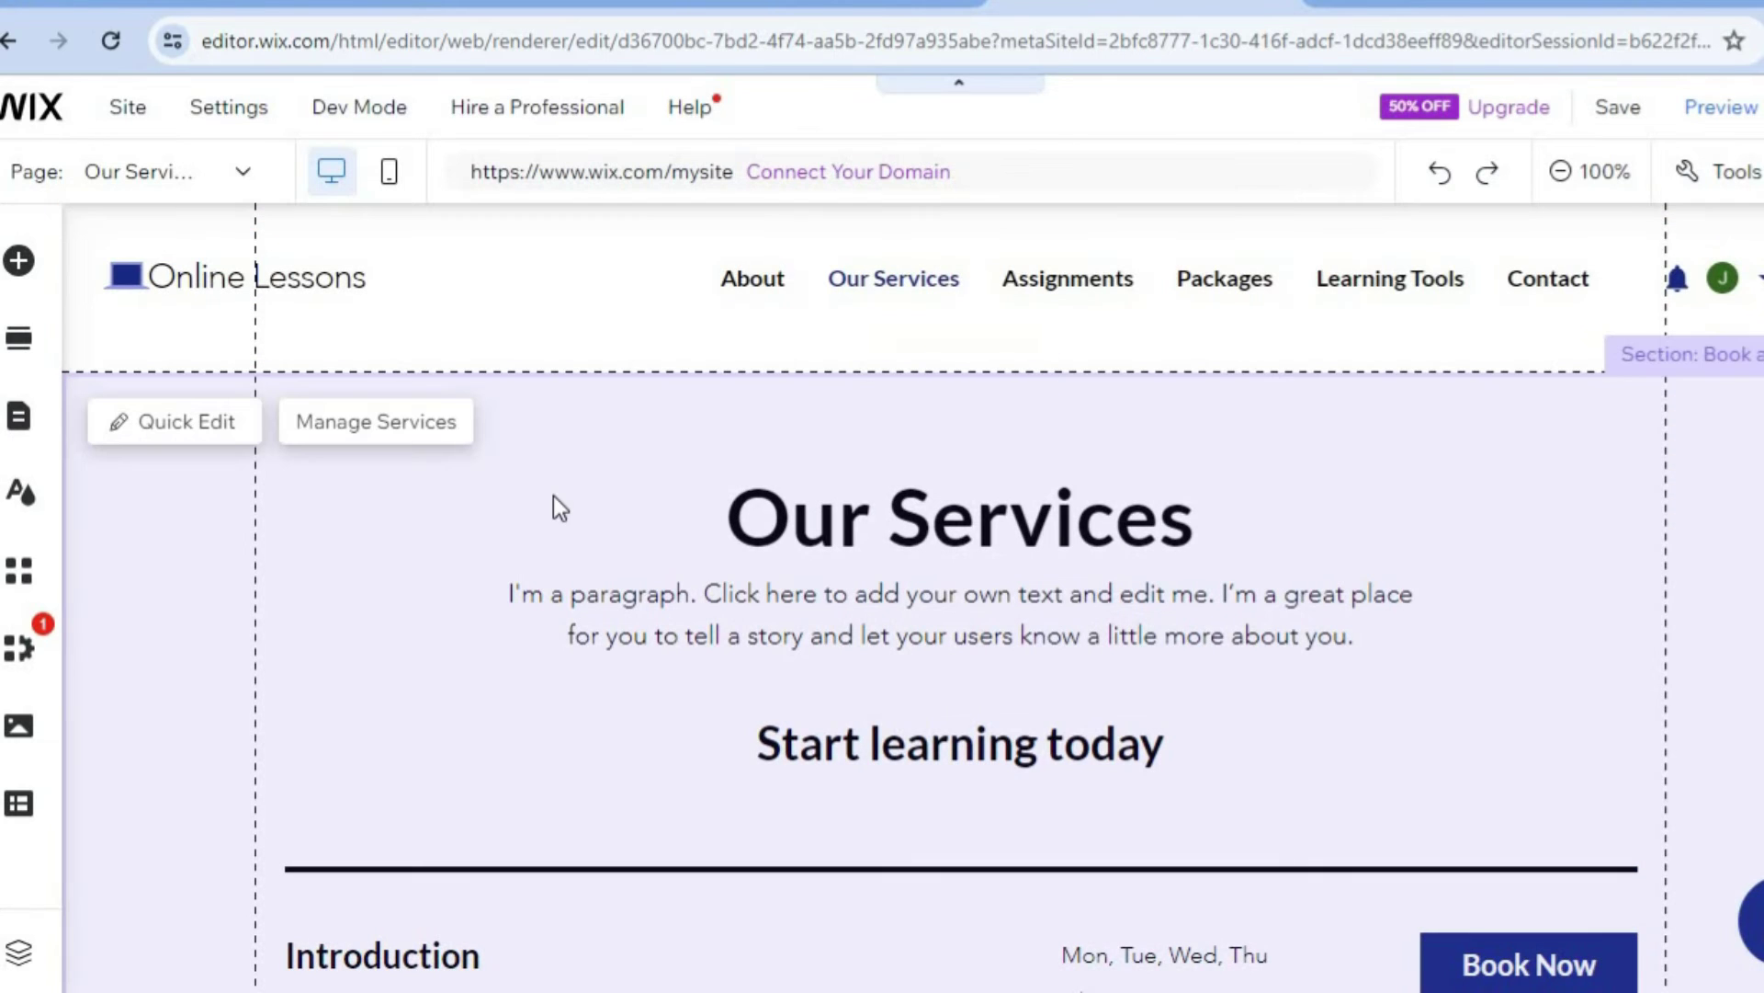
{"action": "left_click", "coordinate": [408, 432]}
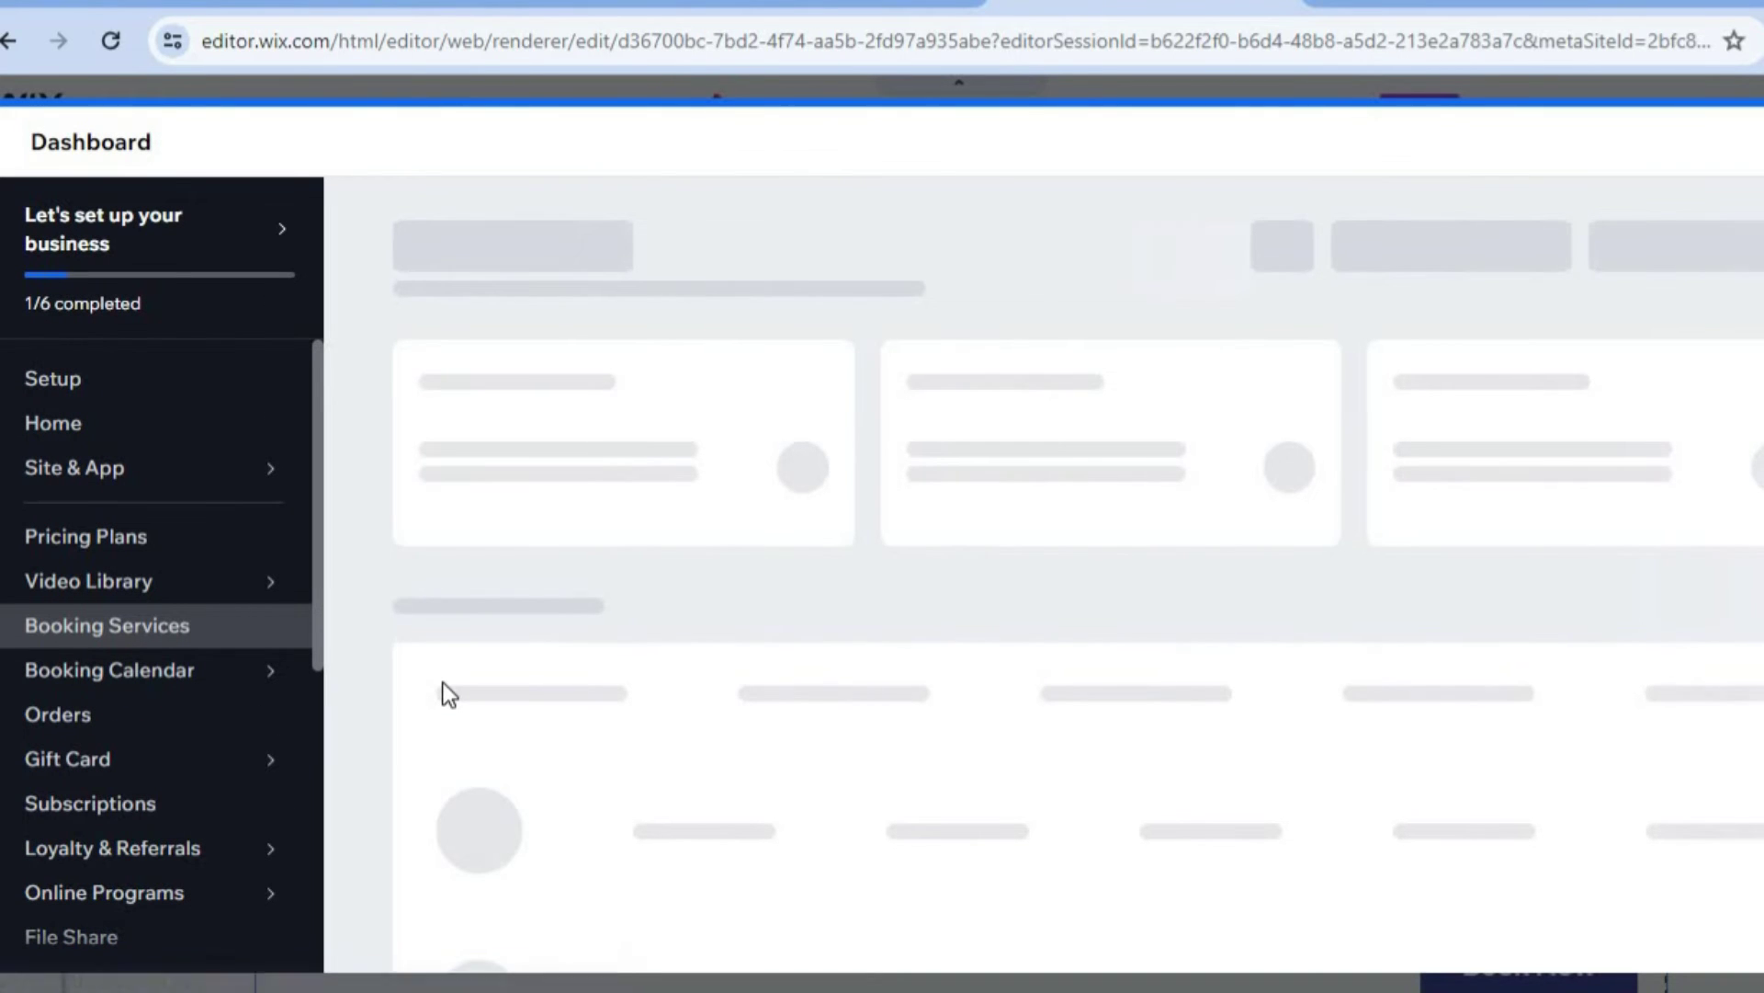
{"action": "scroll", "coordinate": [443, 682], "scroll_direction": "down", "scroll_amount": 4}
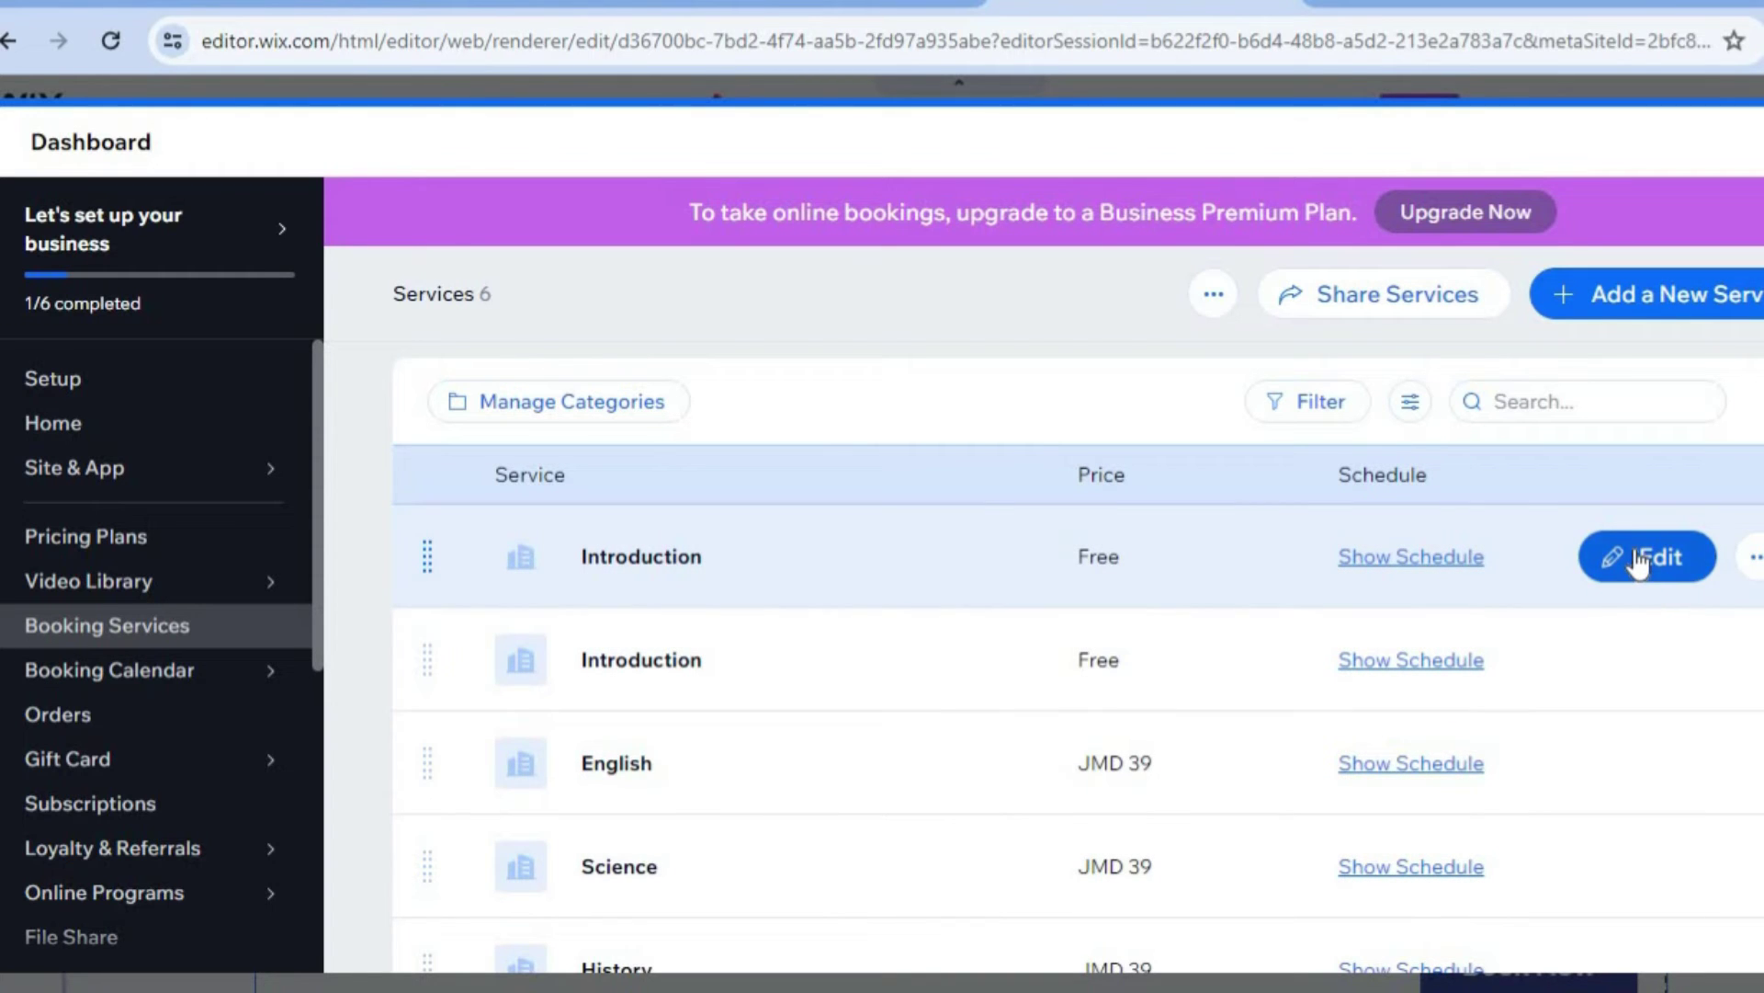
{"action": "left_click", "coordinate": [1639, 561]}
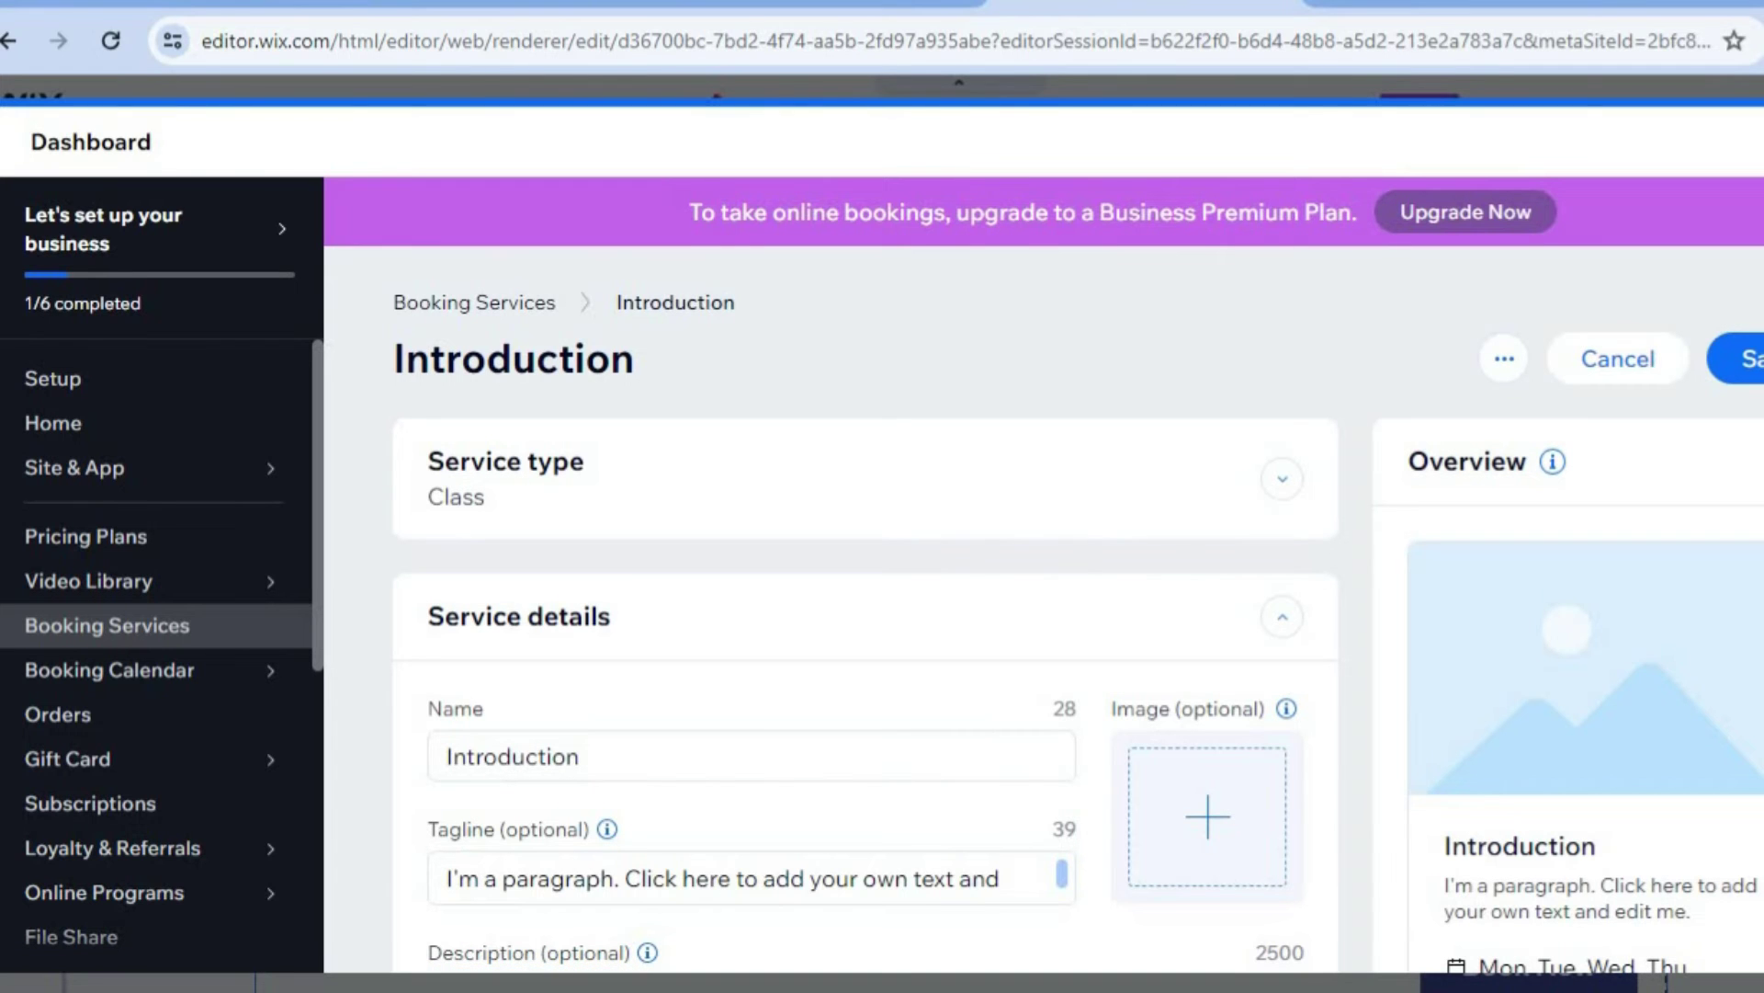
- Set the Introduction service's price per session to a fixed price of J$ 8 and save the service
{"action": "scroll", "coordinate": [1563, 563], "scroll_direction": "down", "scroll_amount": 3}
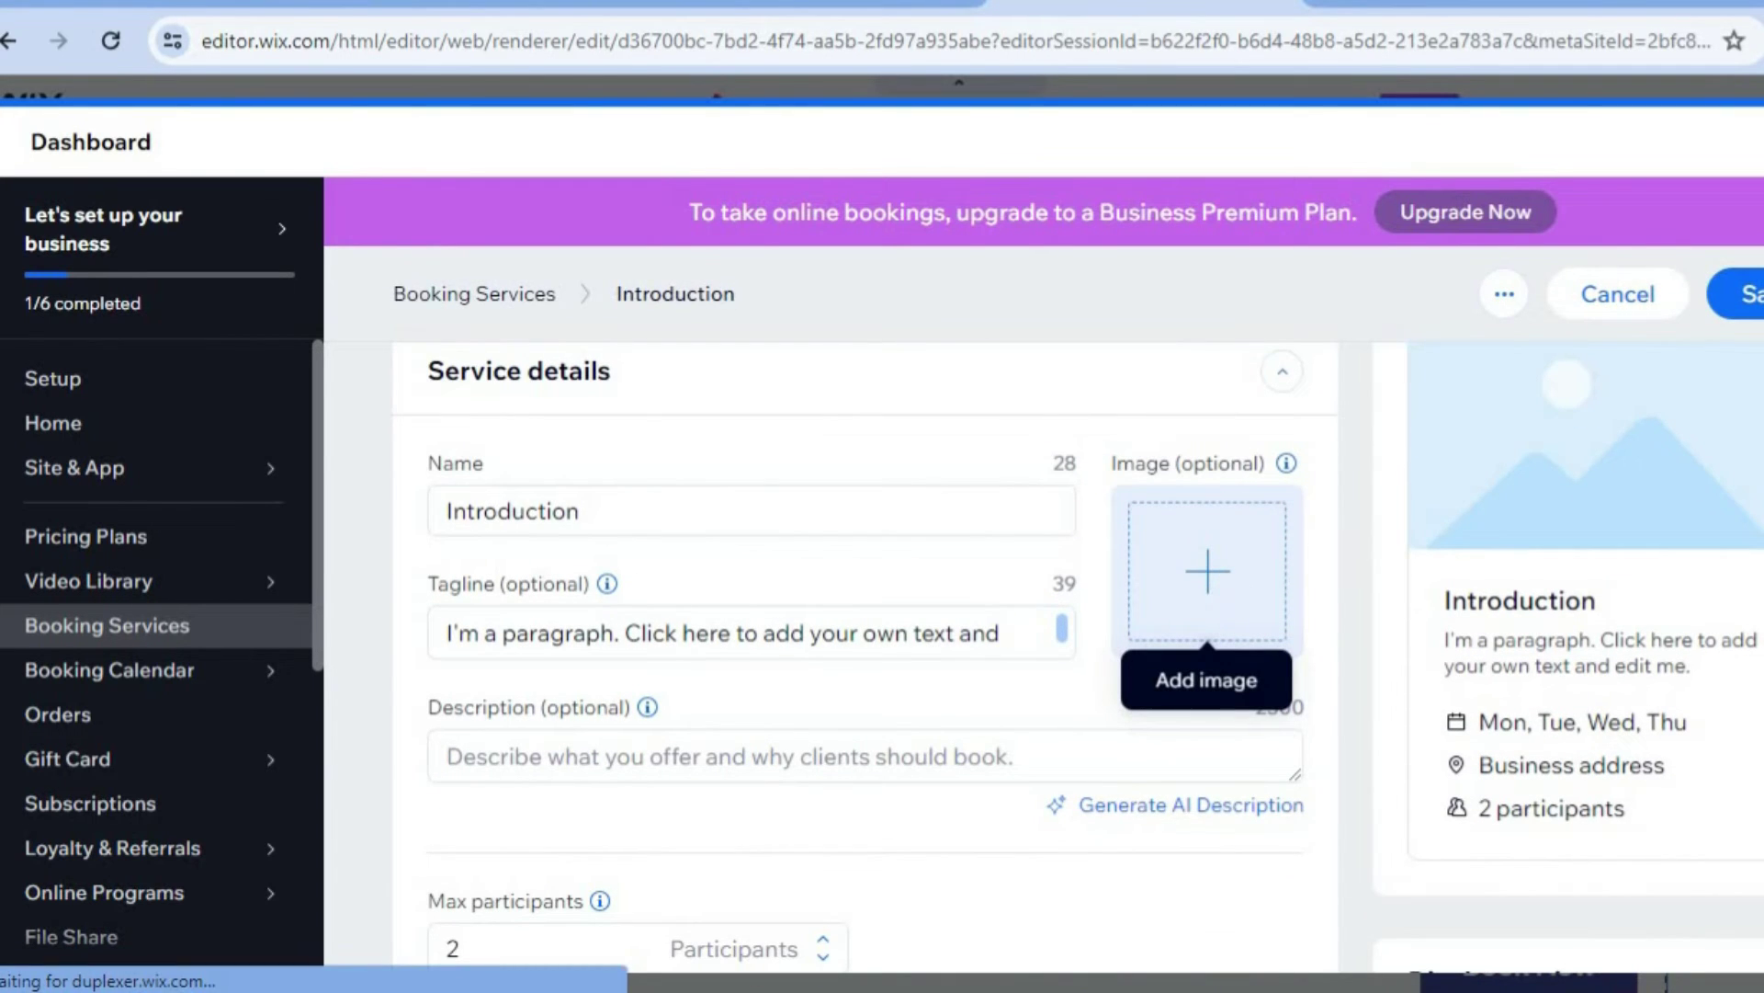
{"action": "scroll", "coordinate": [864, 658], "scroll_direction": "down", "scroll_amount": 8}
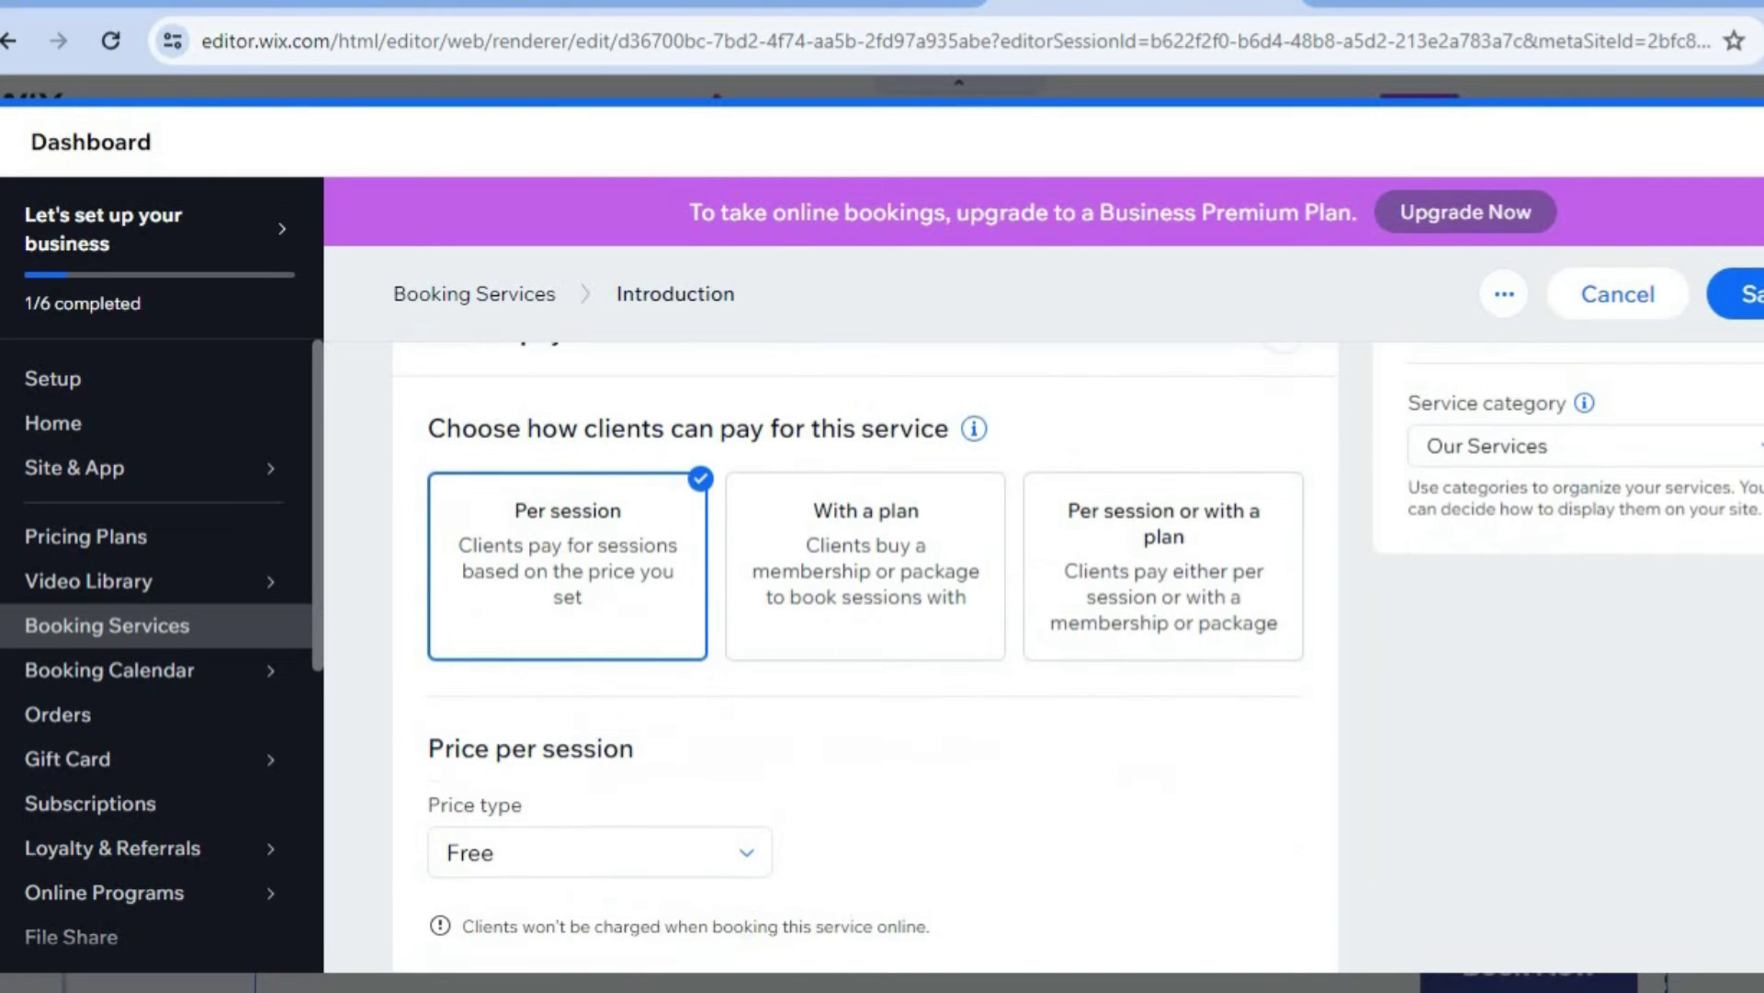
{"action": "scroll", "coordinate": [864, 657], "scroll_direction": "up", "scroll_amount": 2}
{"action": "scroll", "coordinate": [863, 657], "scroll_direction": "up", "scroll_amount": 3}
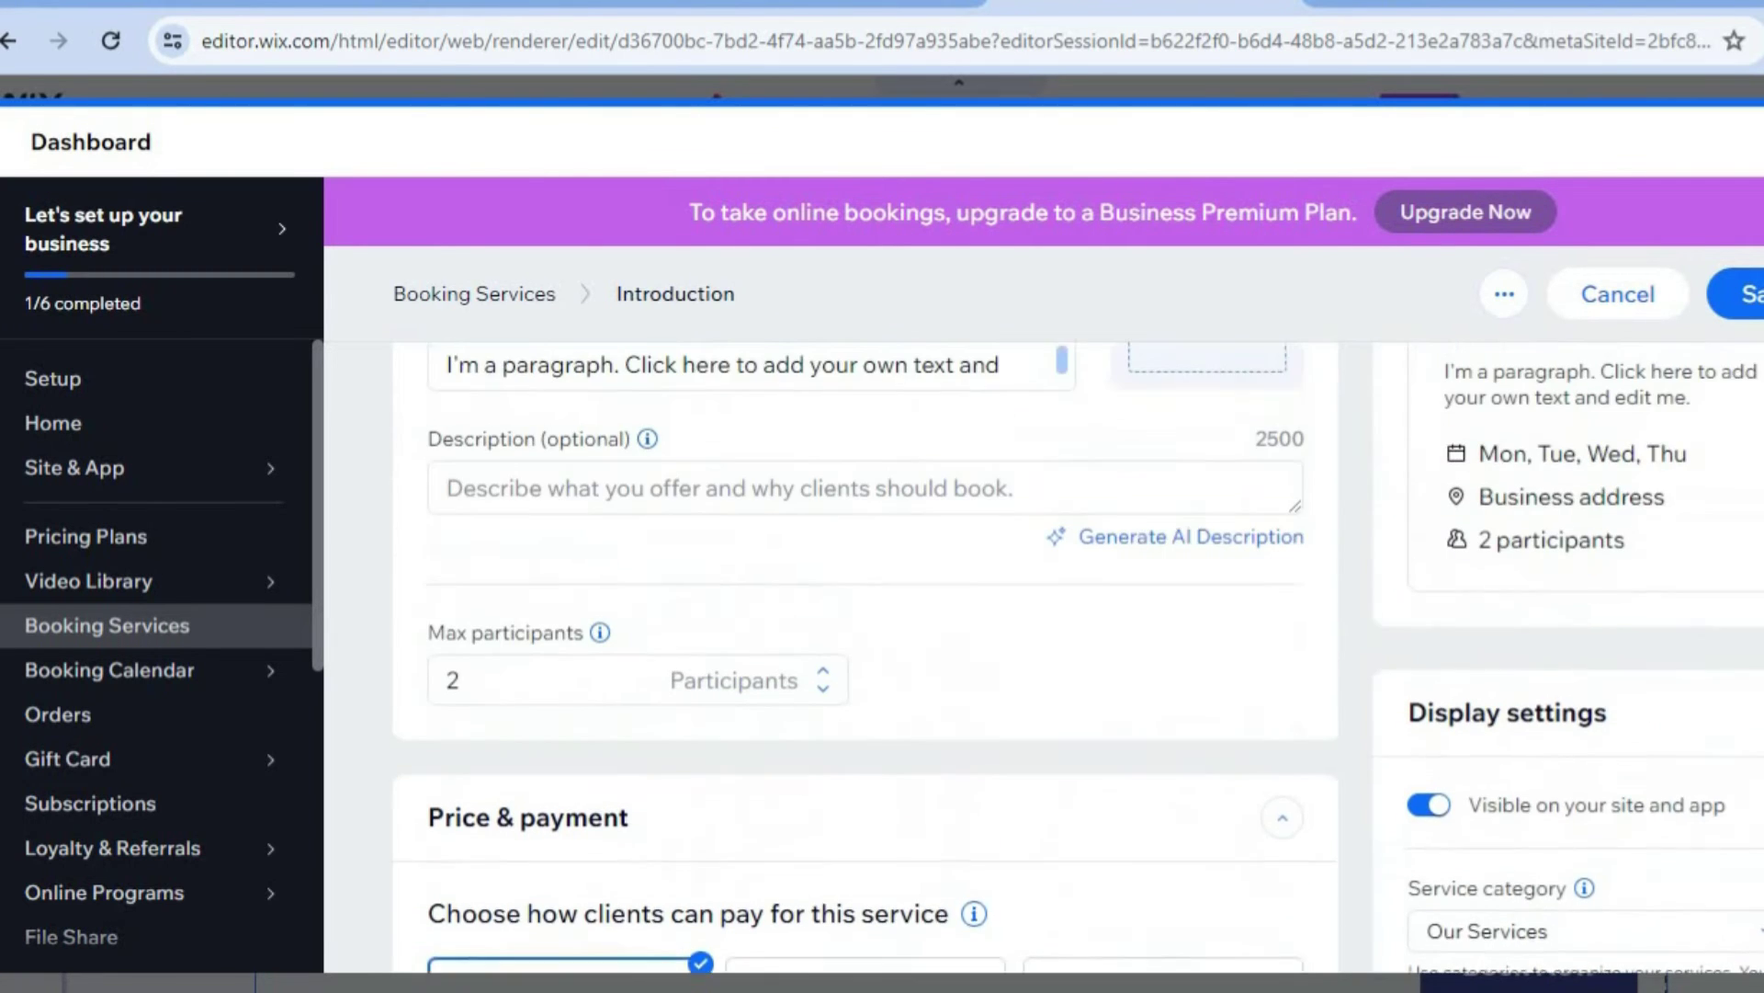
{"action": "scroll", "coordinate": [864, 657], "scroll_direction": "down", "scroll_amount": 8}
{"action": "scroll", "coordinate": [864, 657], "scroll_direction": "down", "scroll_amount": 4}
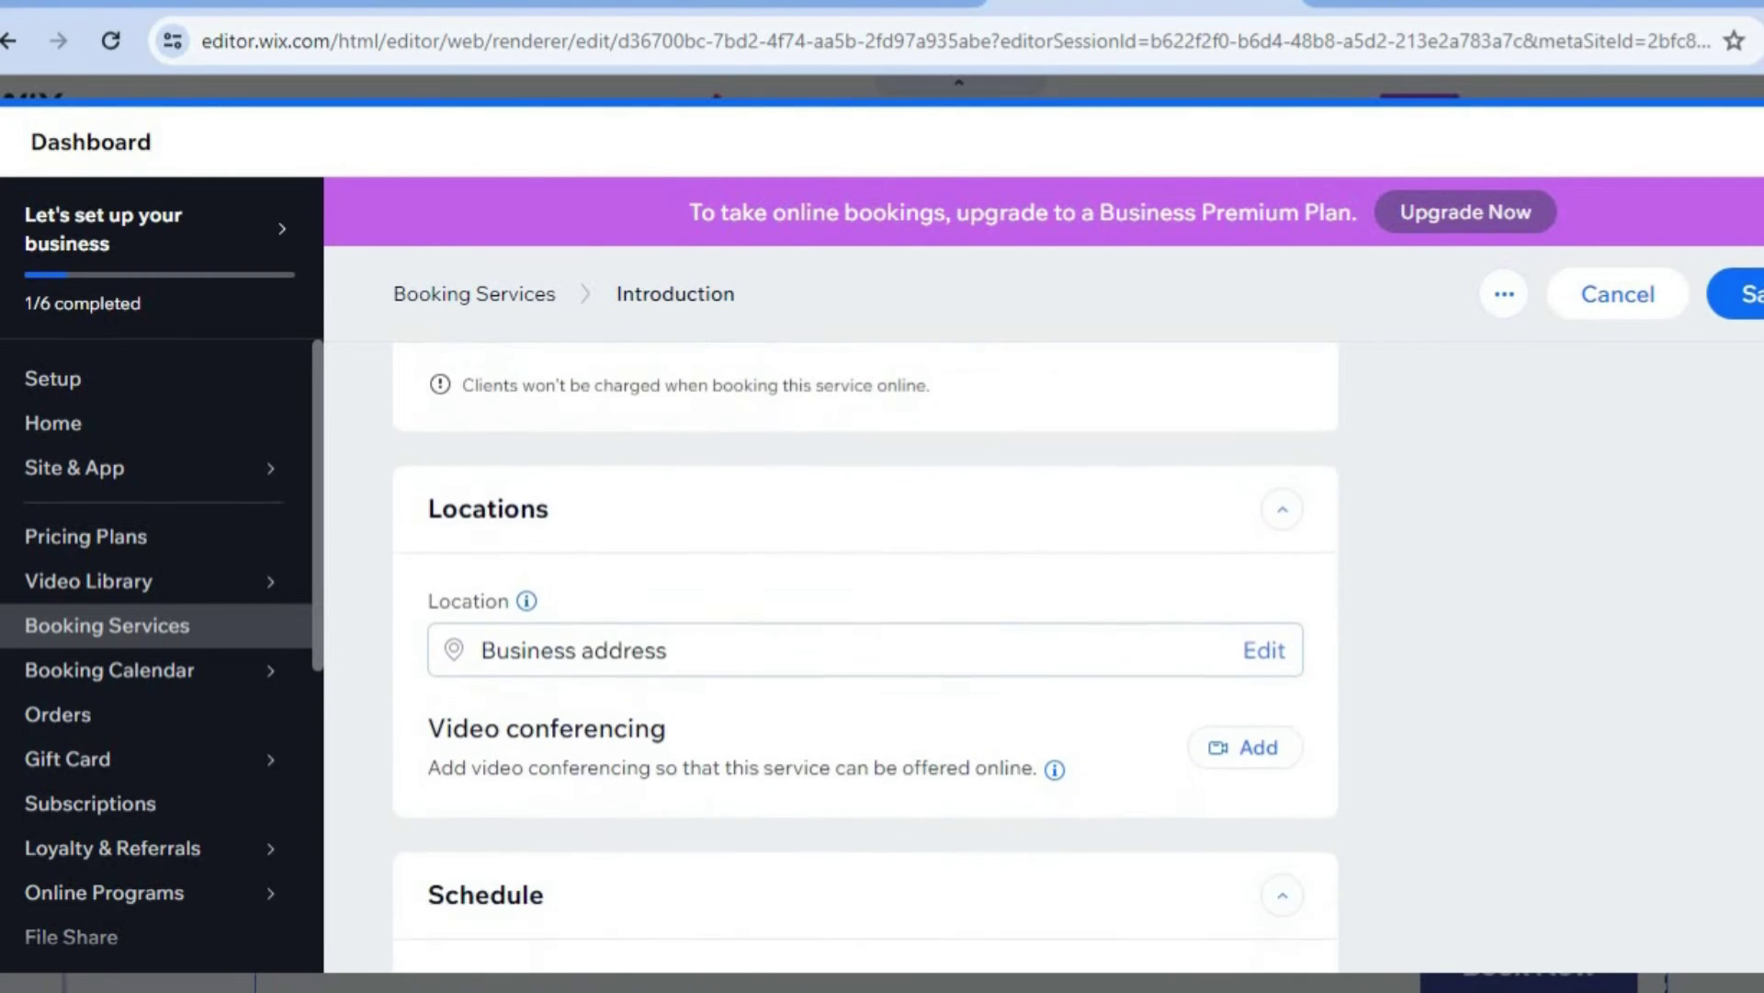
{"action": "scroll", "coordinate": [969, 765], "scroll_direction": "up", "scroll_amount": 5}
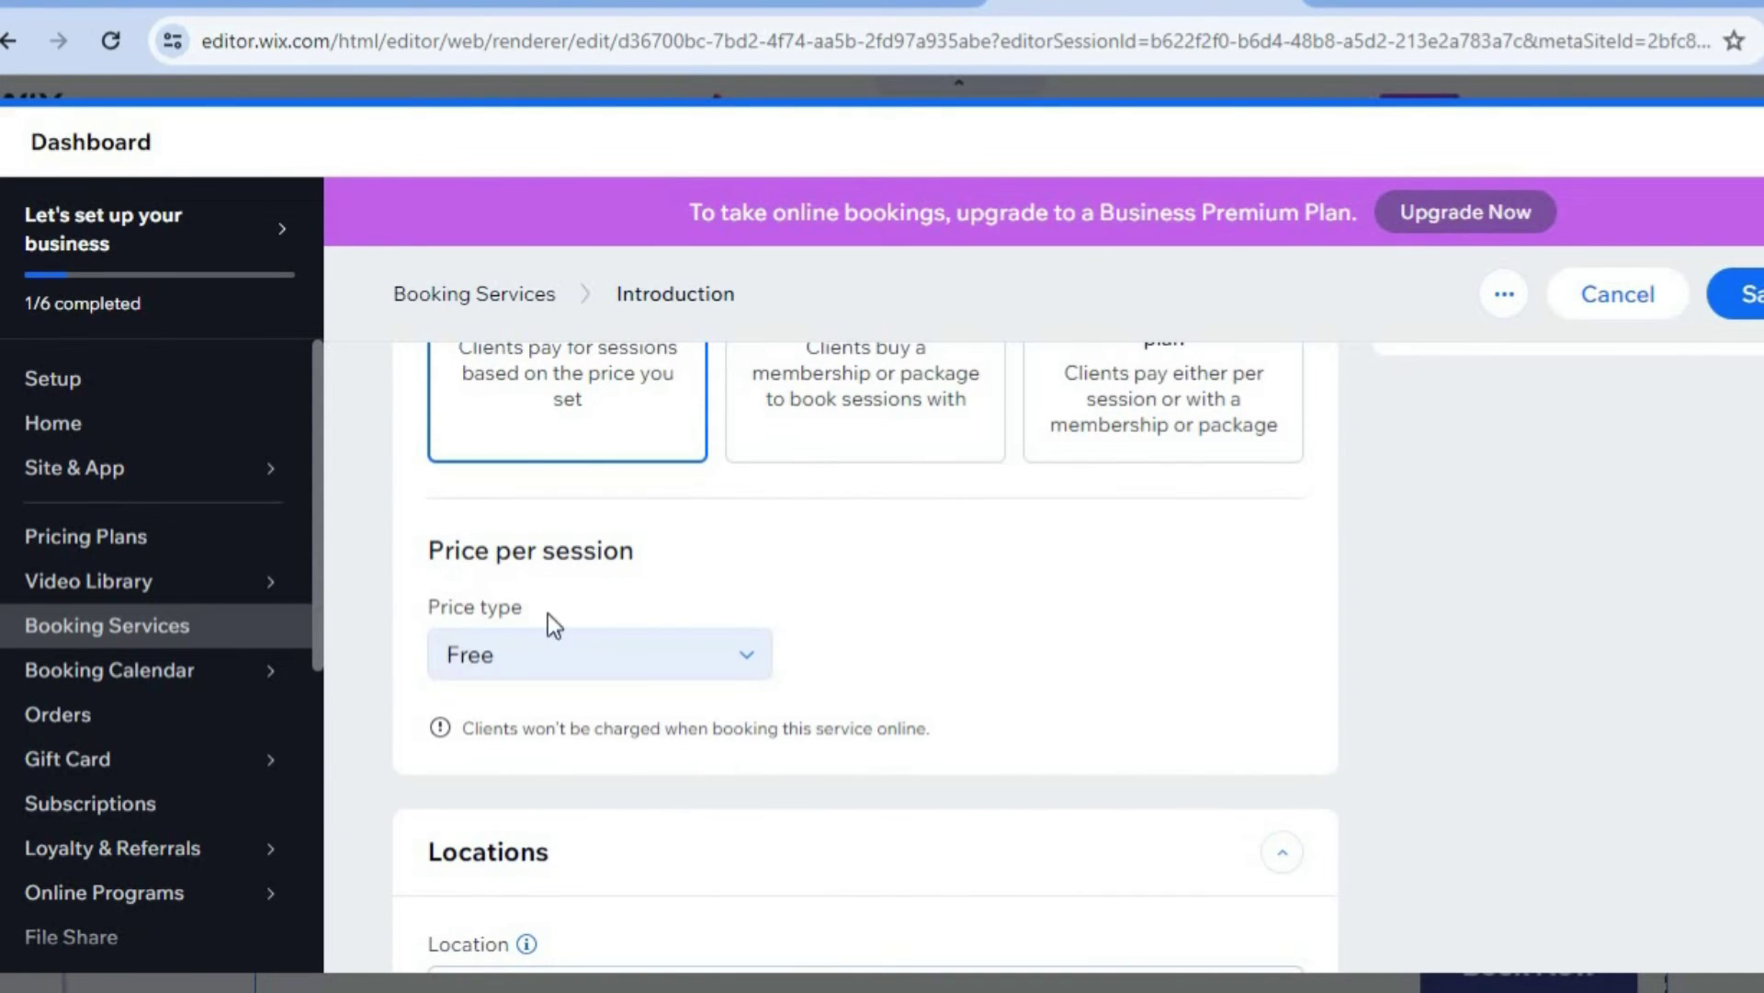
{"action": "left_click", "coordinate": [718, 664]}
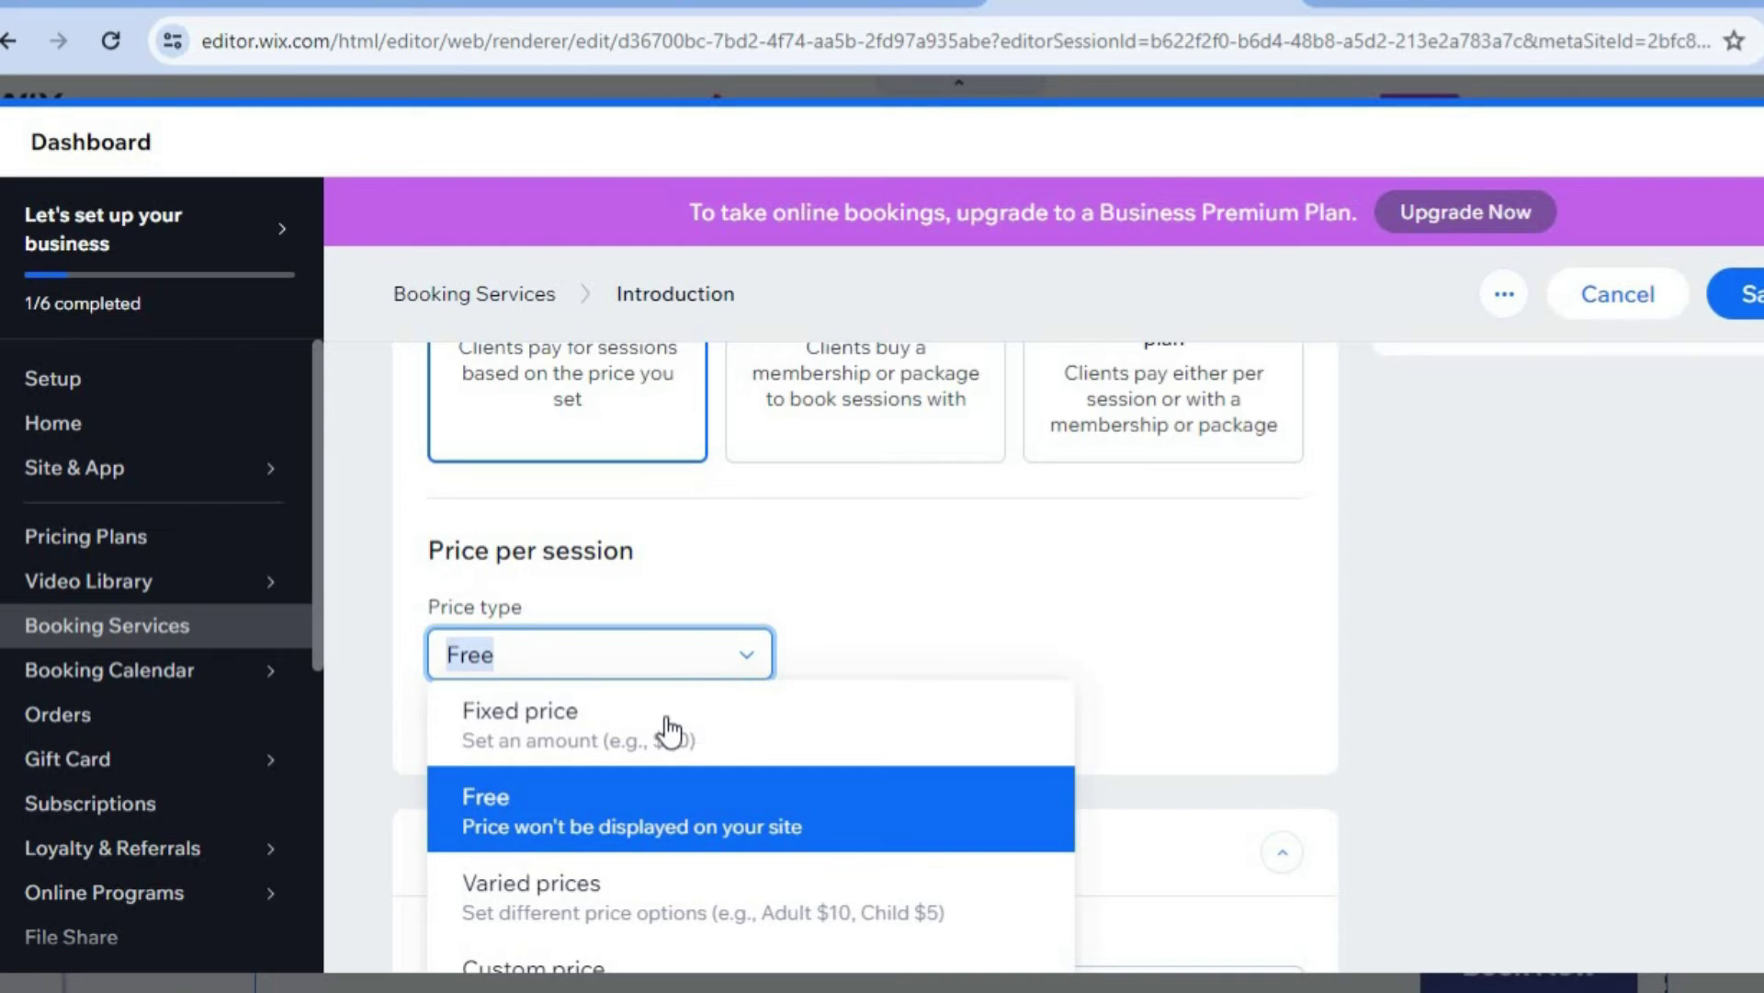
{"action": "left_click", "coordinate": [669, 730]}
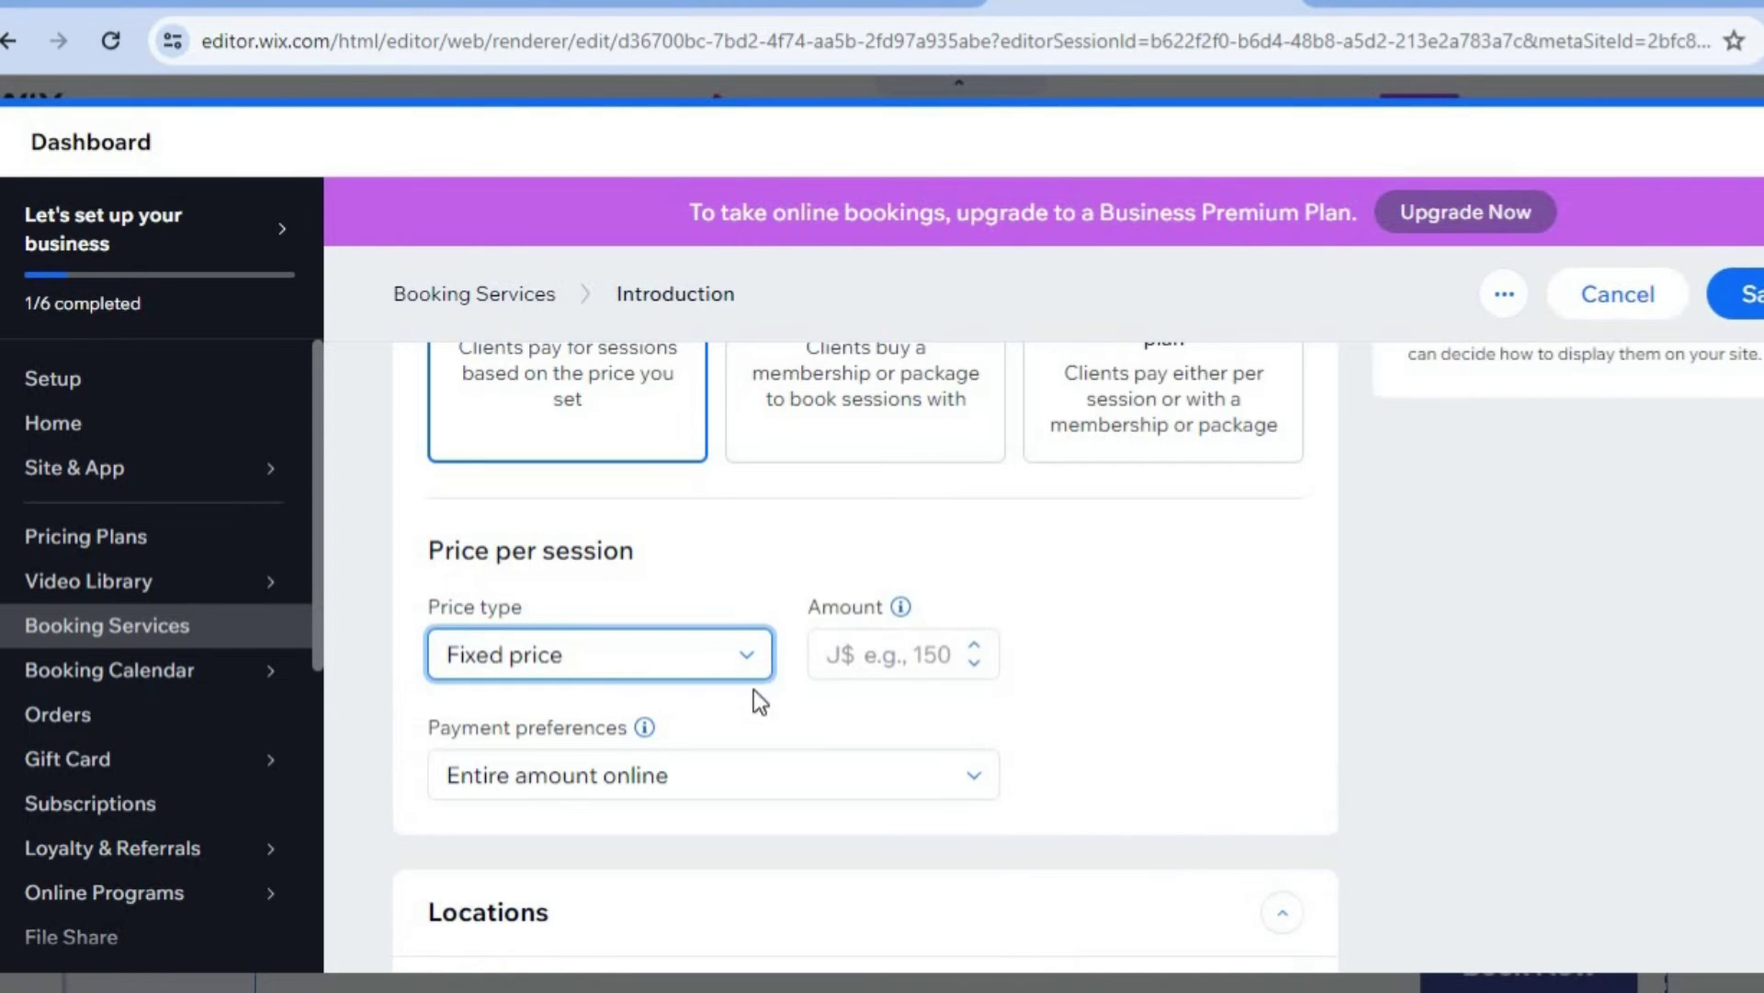
{"action": "left_click", "coordinate": [939, 669]}
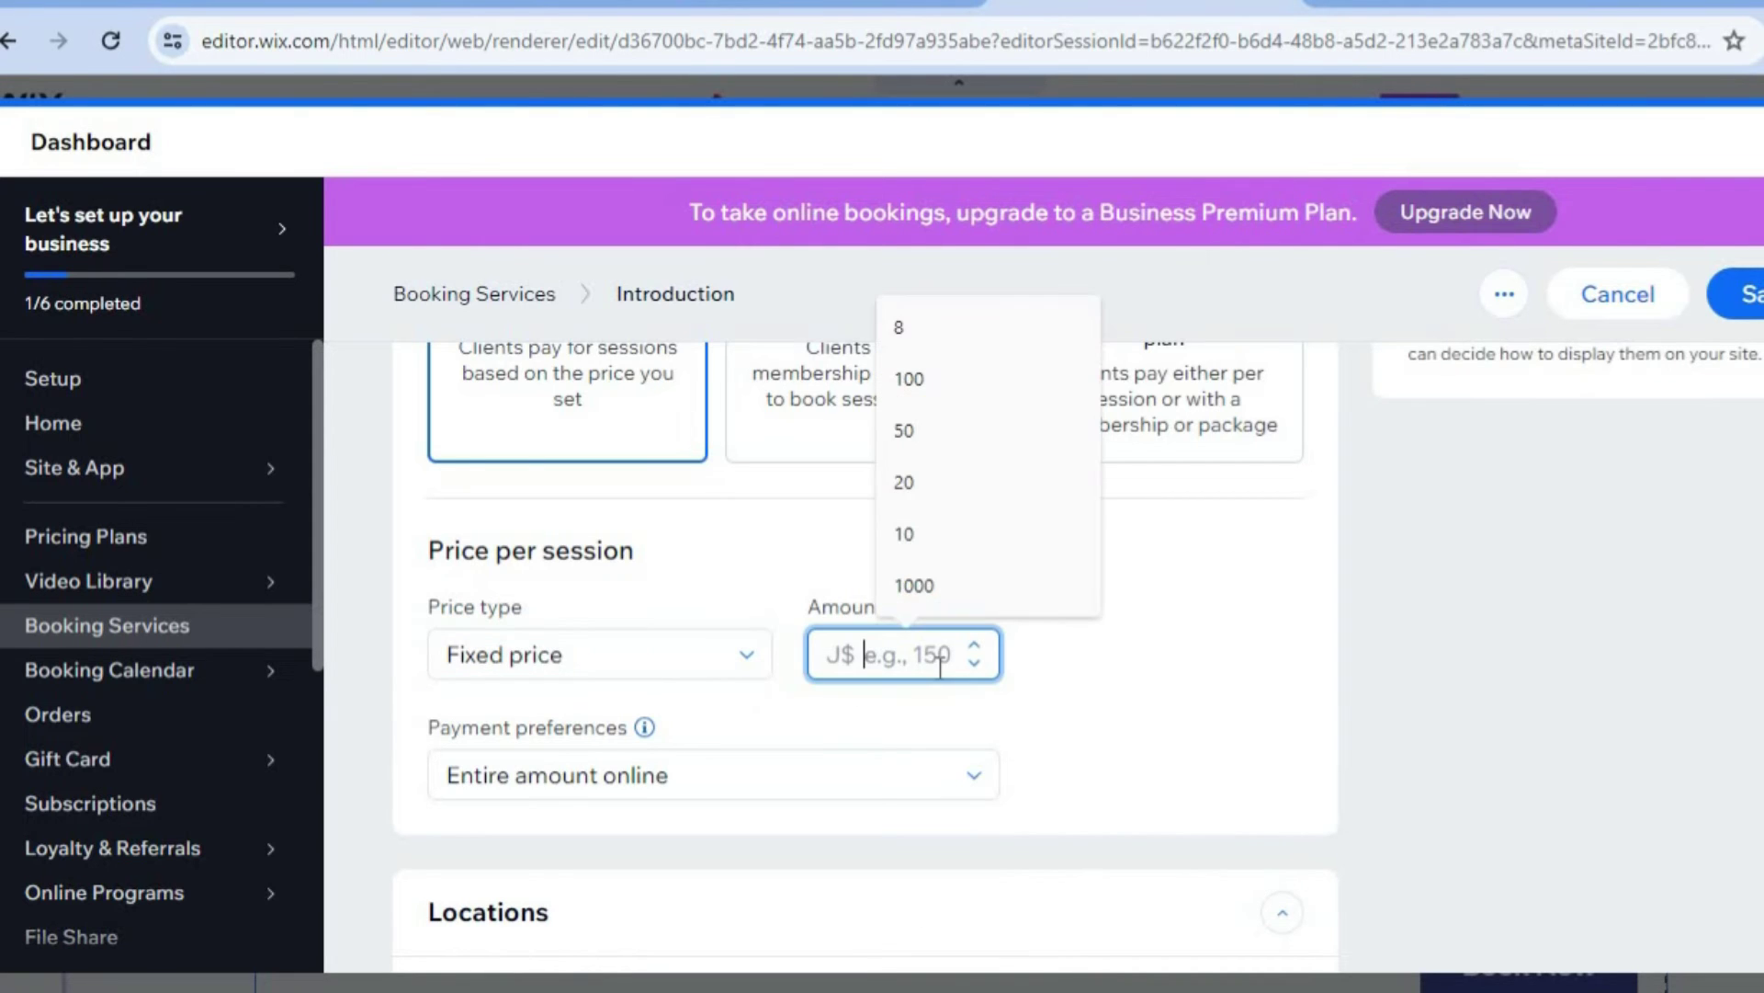
{"action": "left_click", "coordinate": [926, 342]}
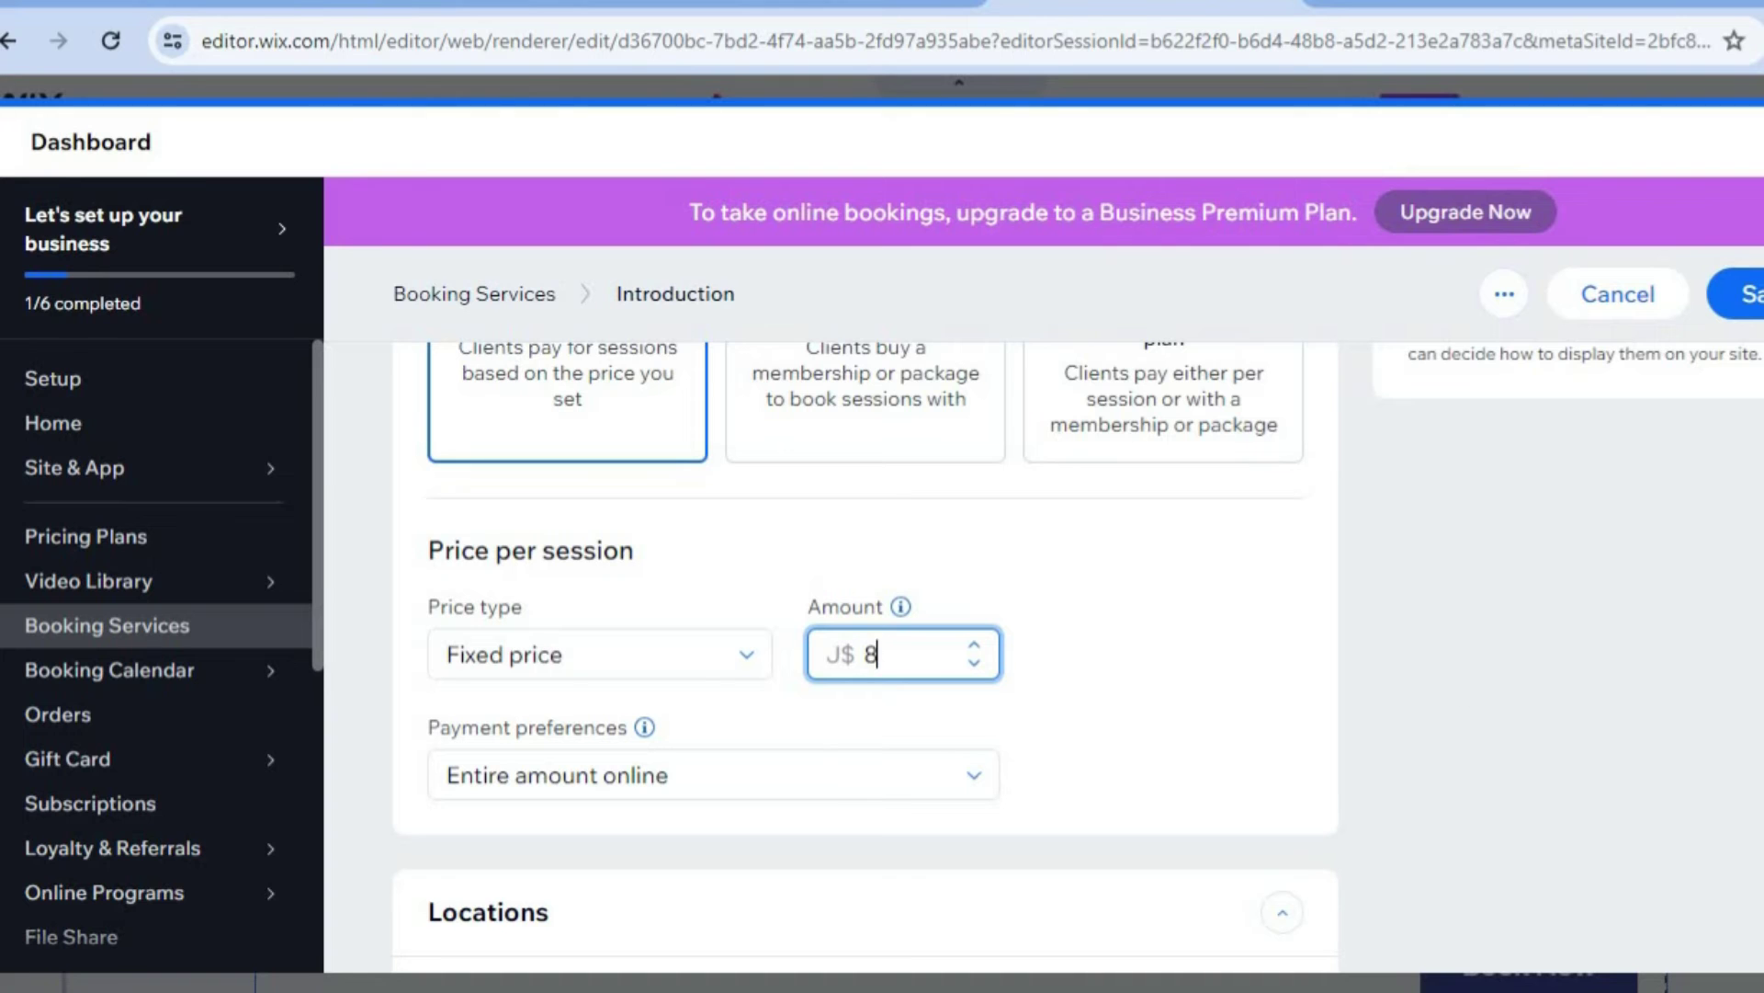
{"action": "scroll", "coordinate": [864, 643], "scroll_direction": "up", "scroll_amount": 15}
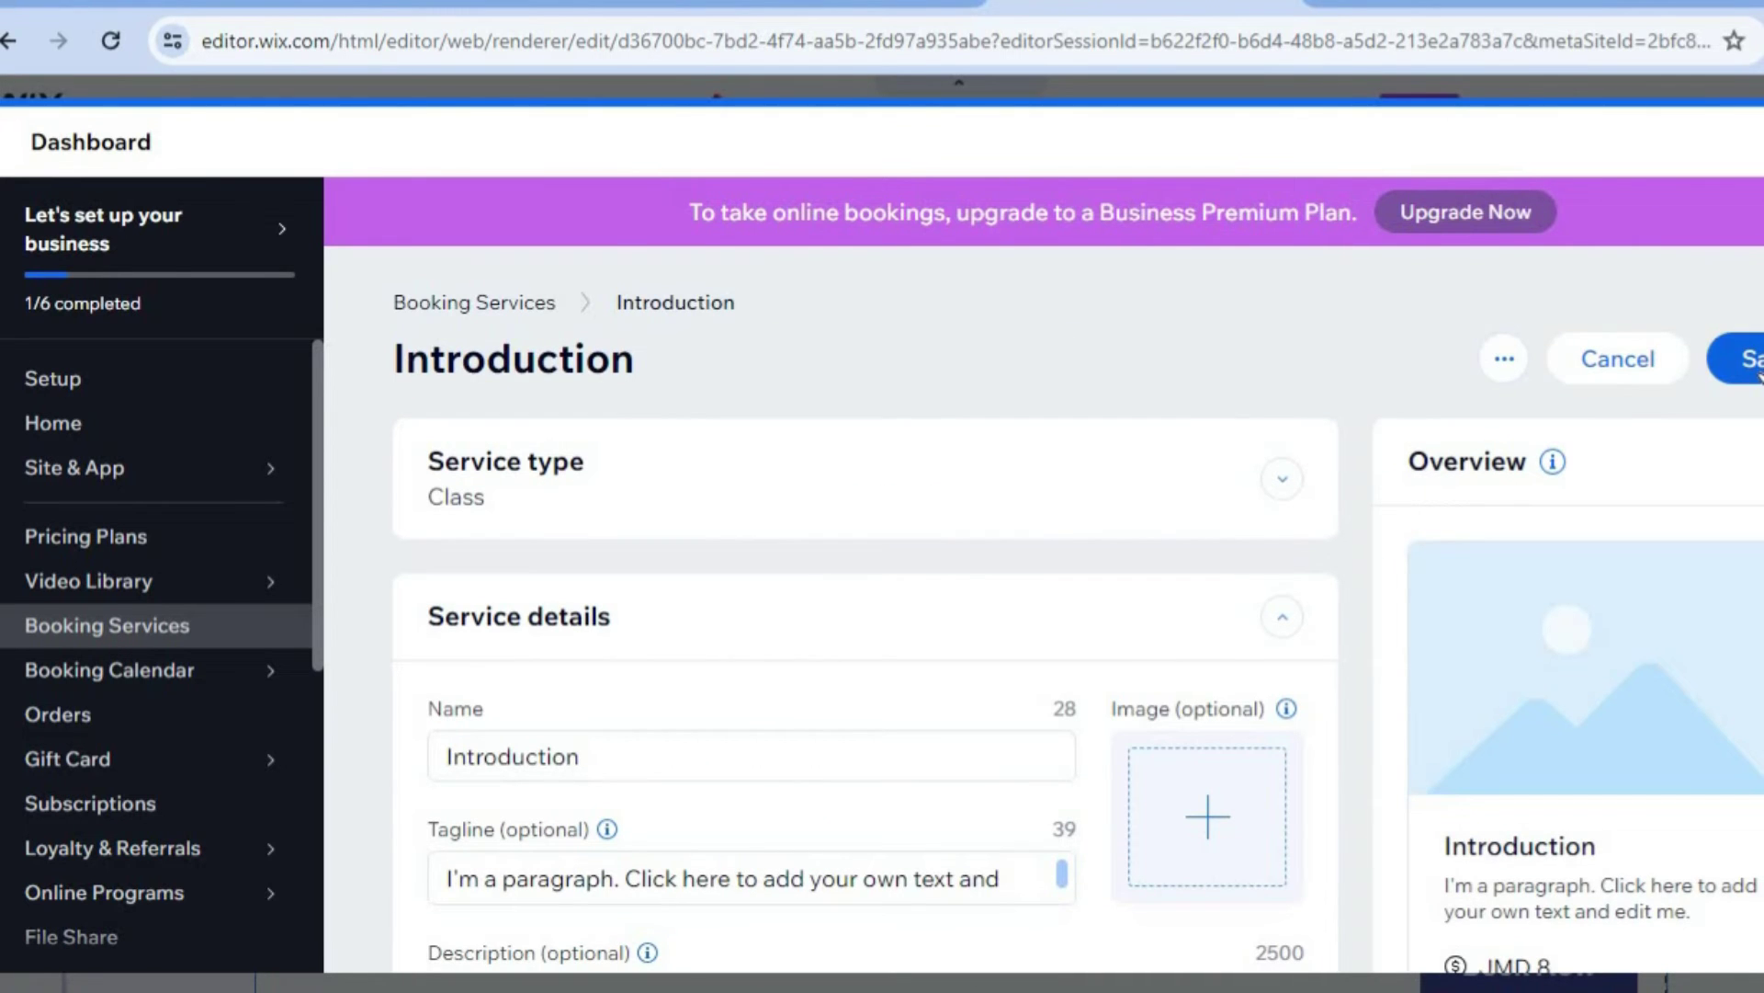
{"action": "left_click", "coordinate": [1758, 374]}
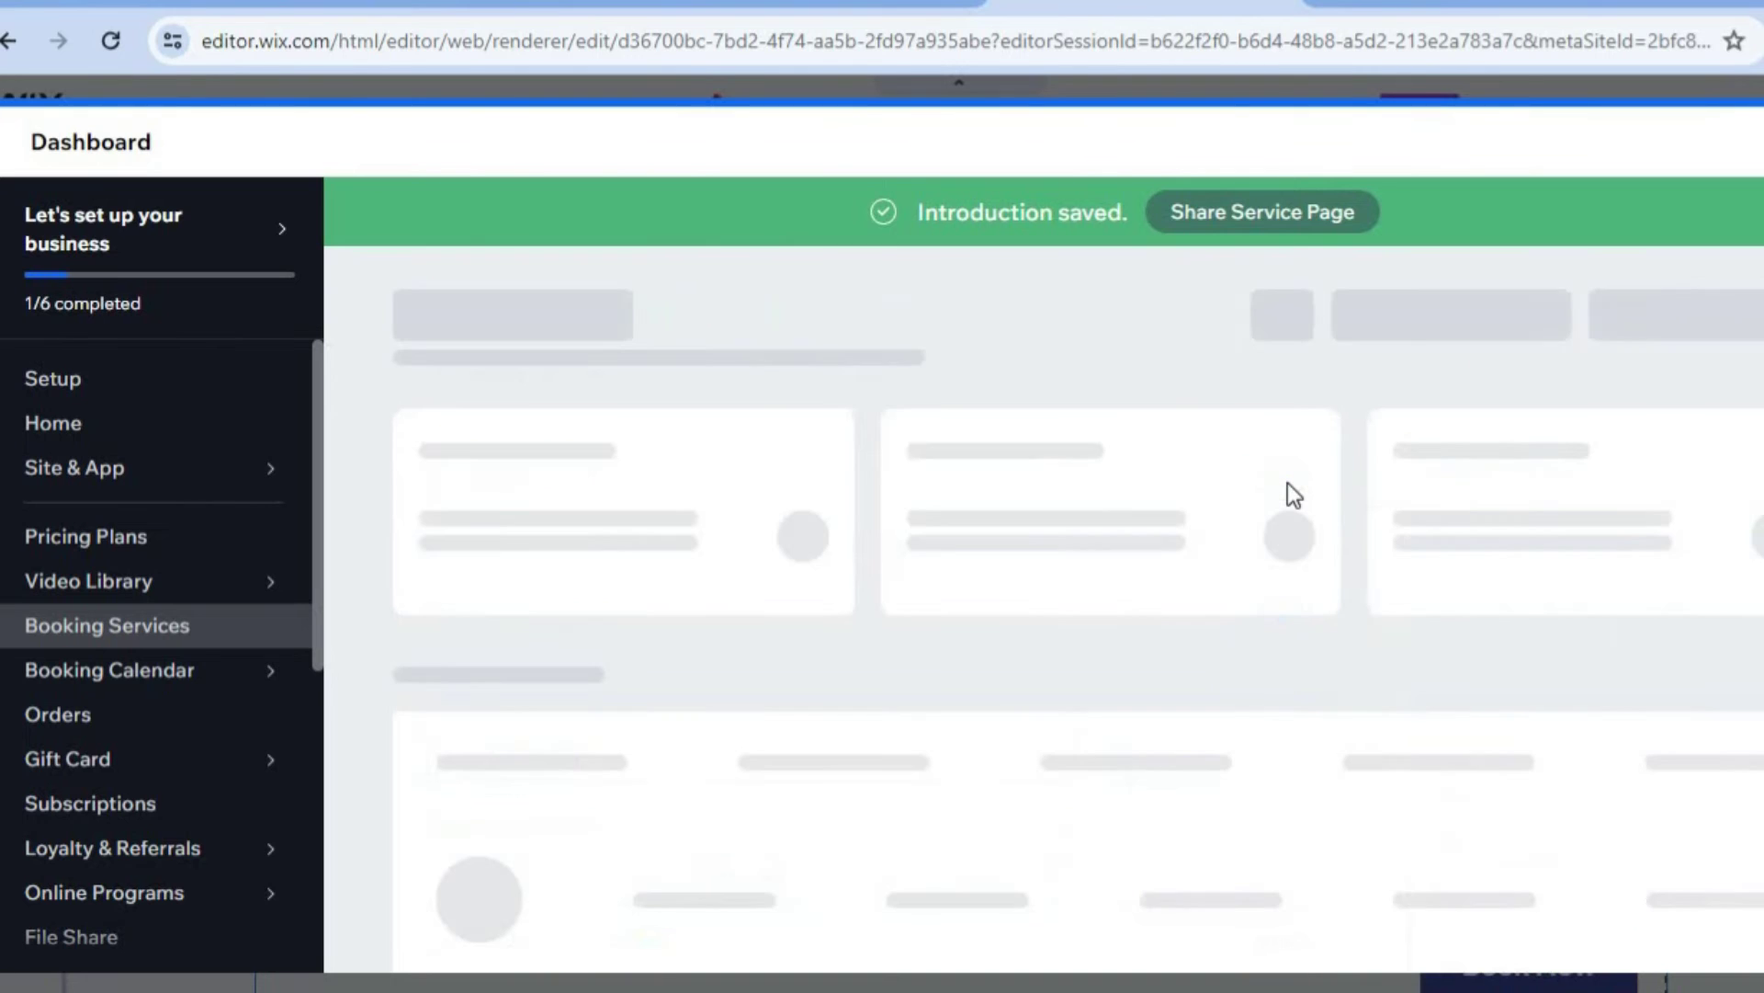
- Dismiss the upgrade offer, start adding a new service and look through the suggested Online Tutor appointment and class services
{"action": "left_click", "coordinate": [1711, 328]}
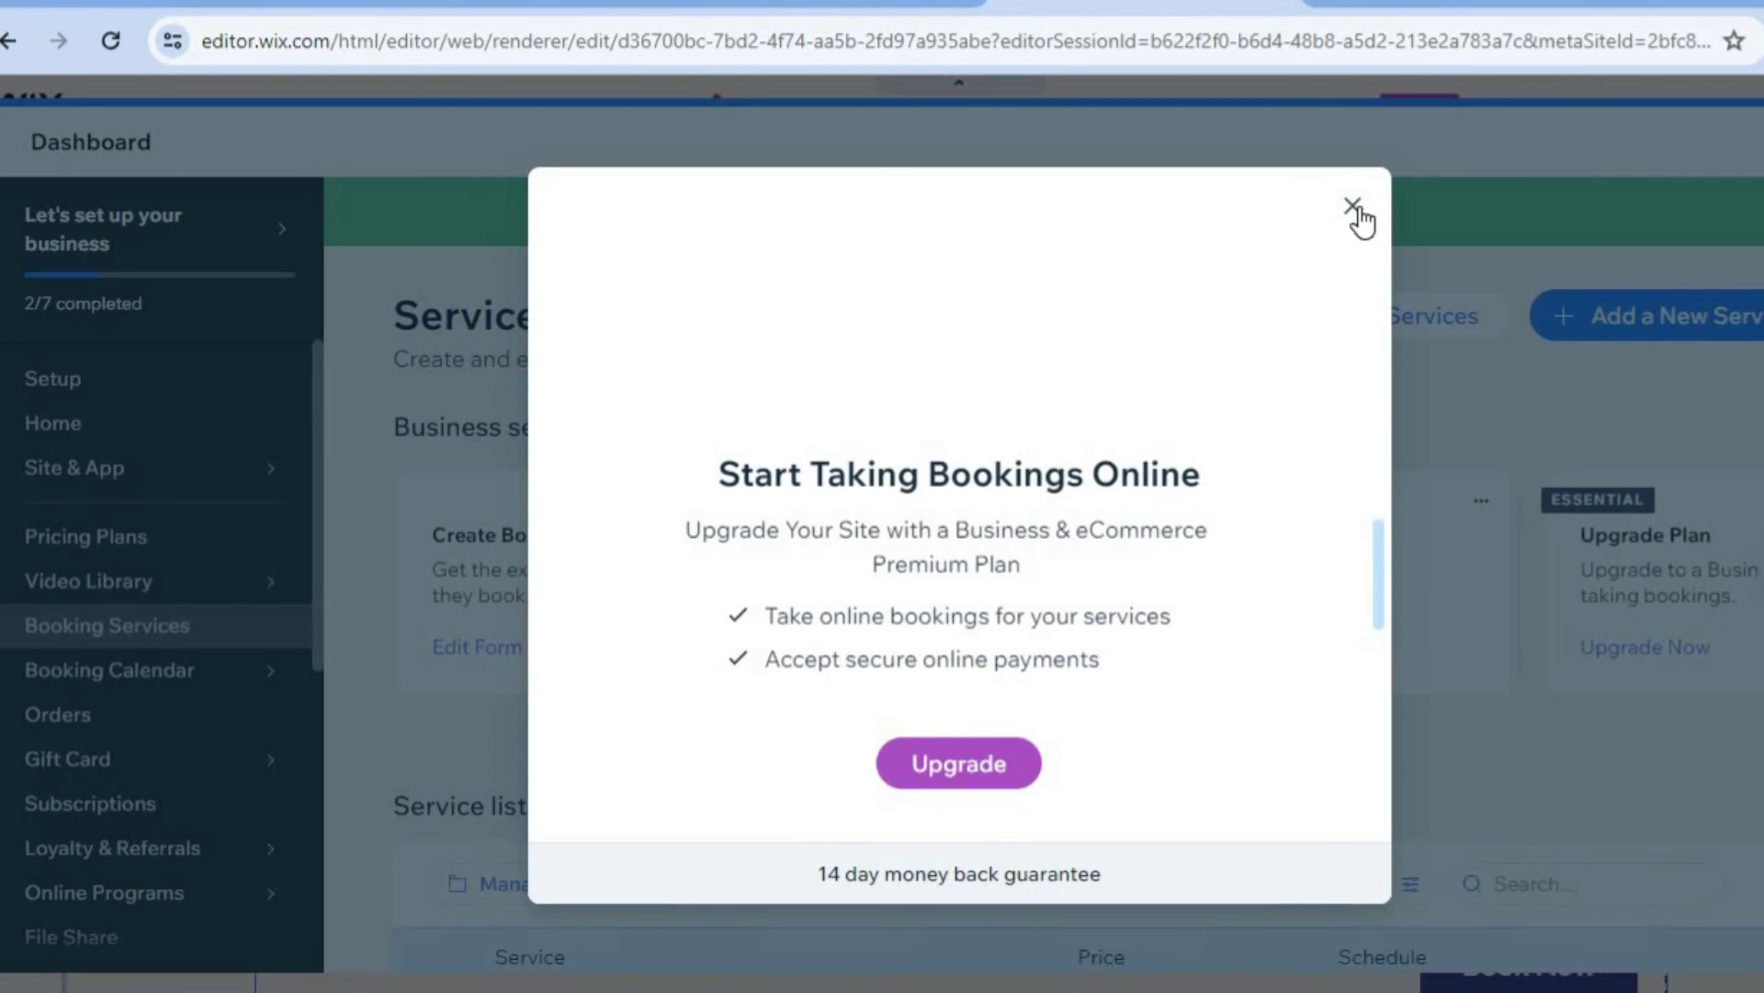
{"action": "left_click", "coordinate": [1357, 223]}
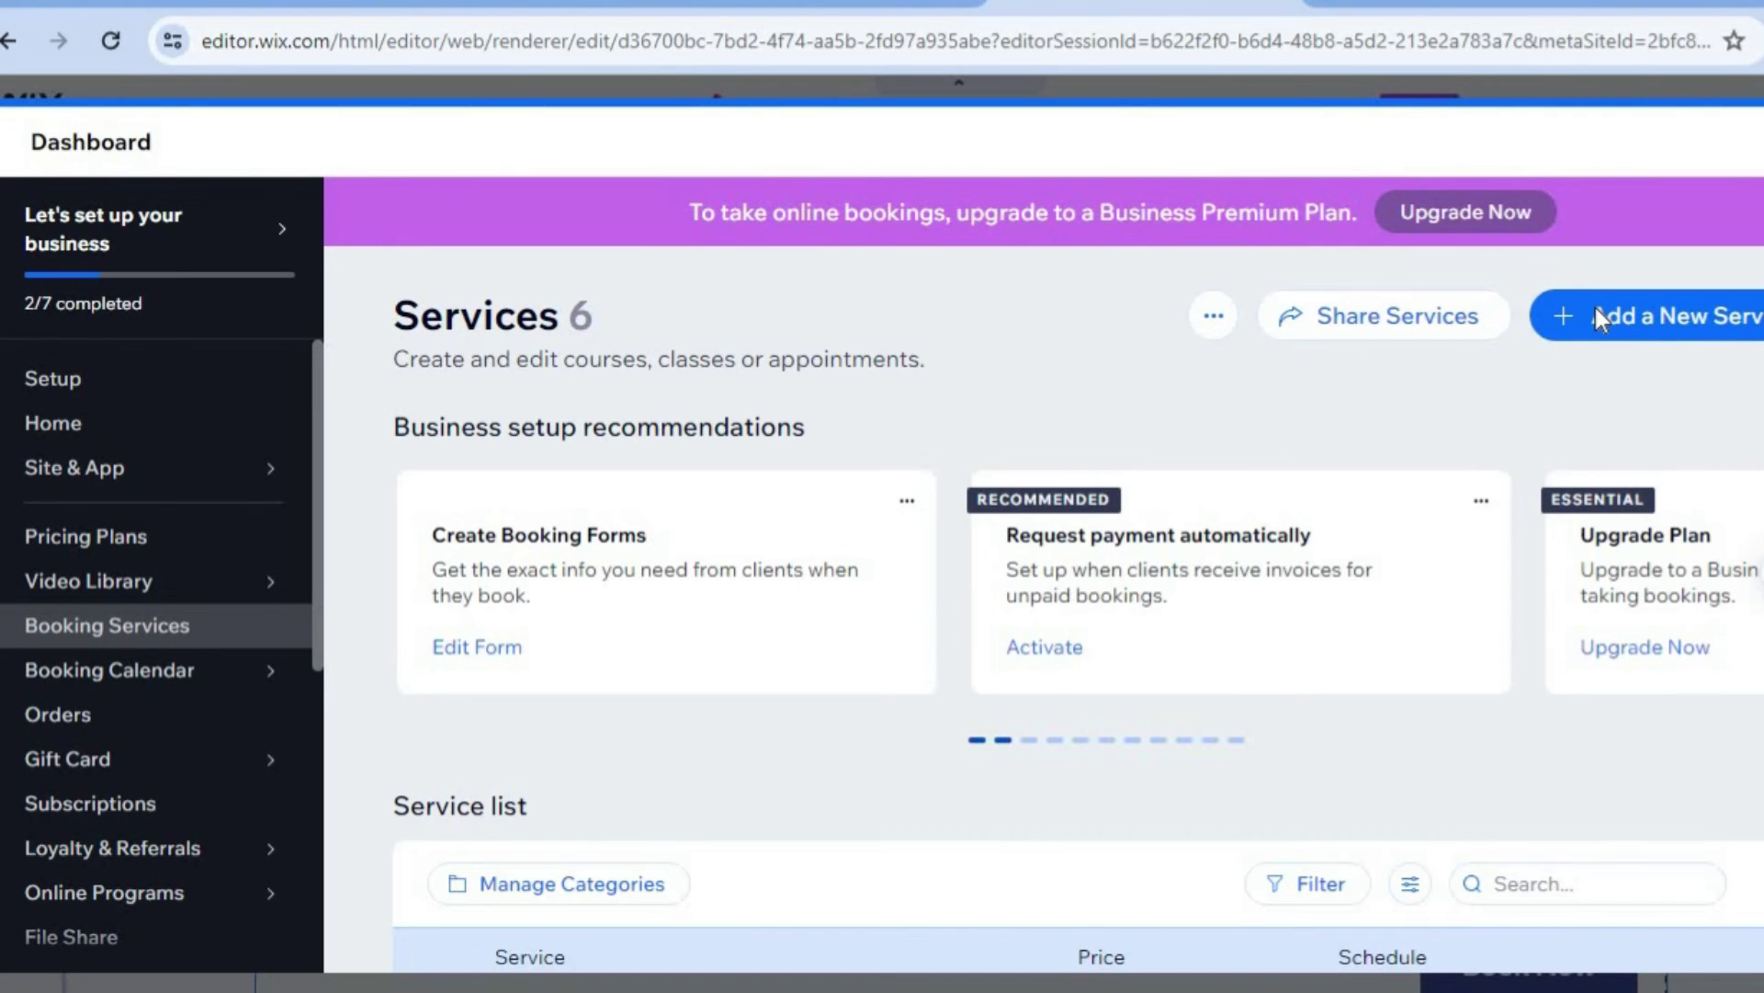
{"action": "left_click", "coordinate": [1645, 336]}
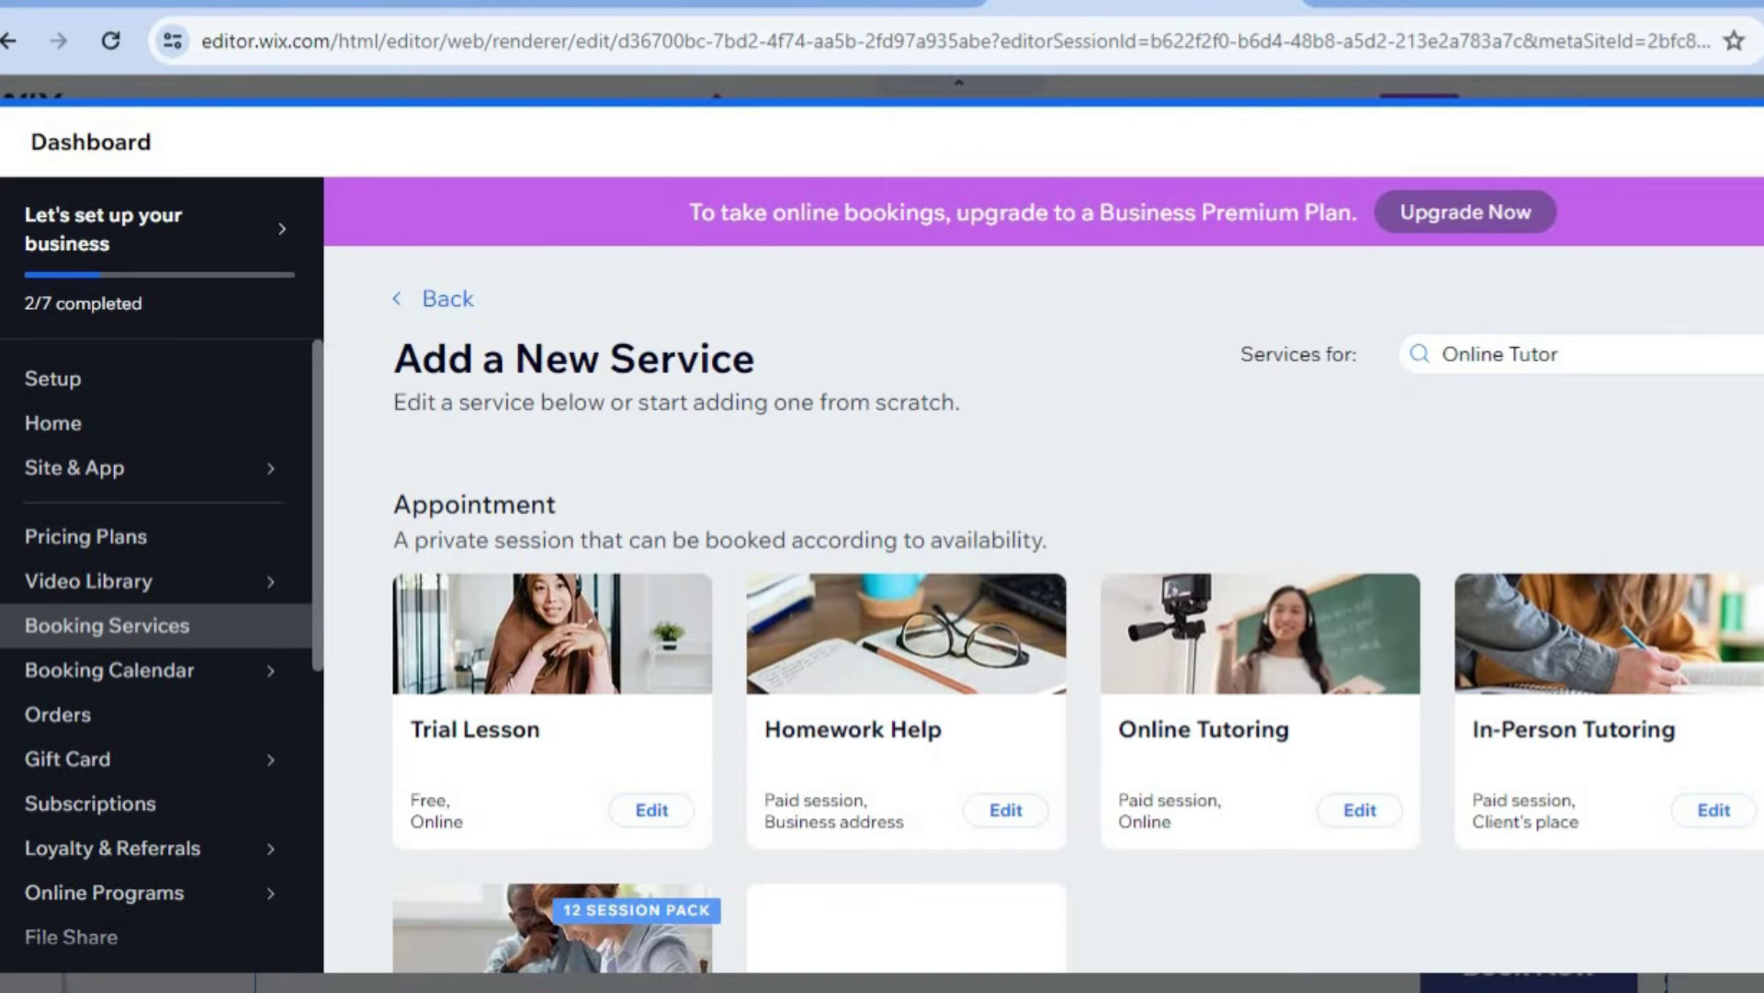
{"action": "scroll", "coordinate": [1078, 623], "scroll_direction": "down", "scroll_amount": 3}
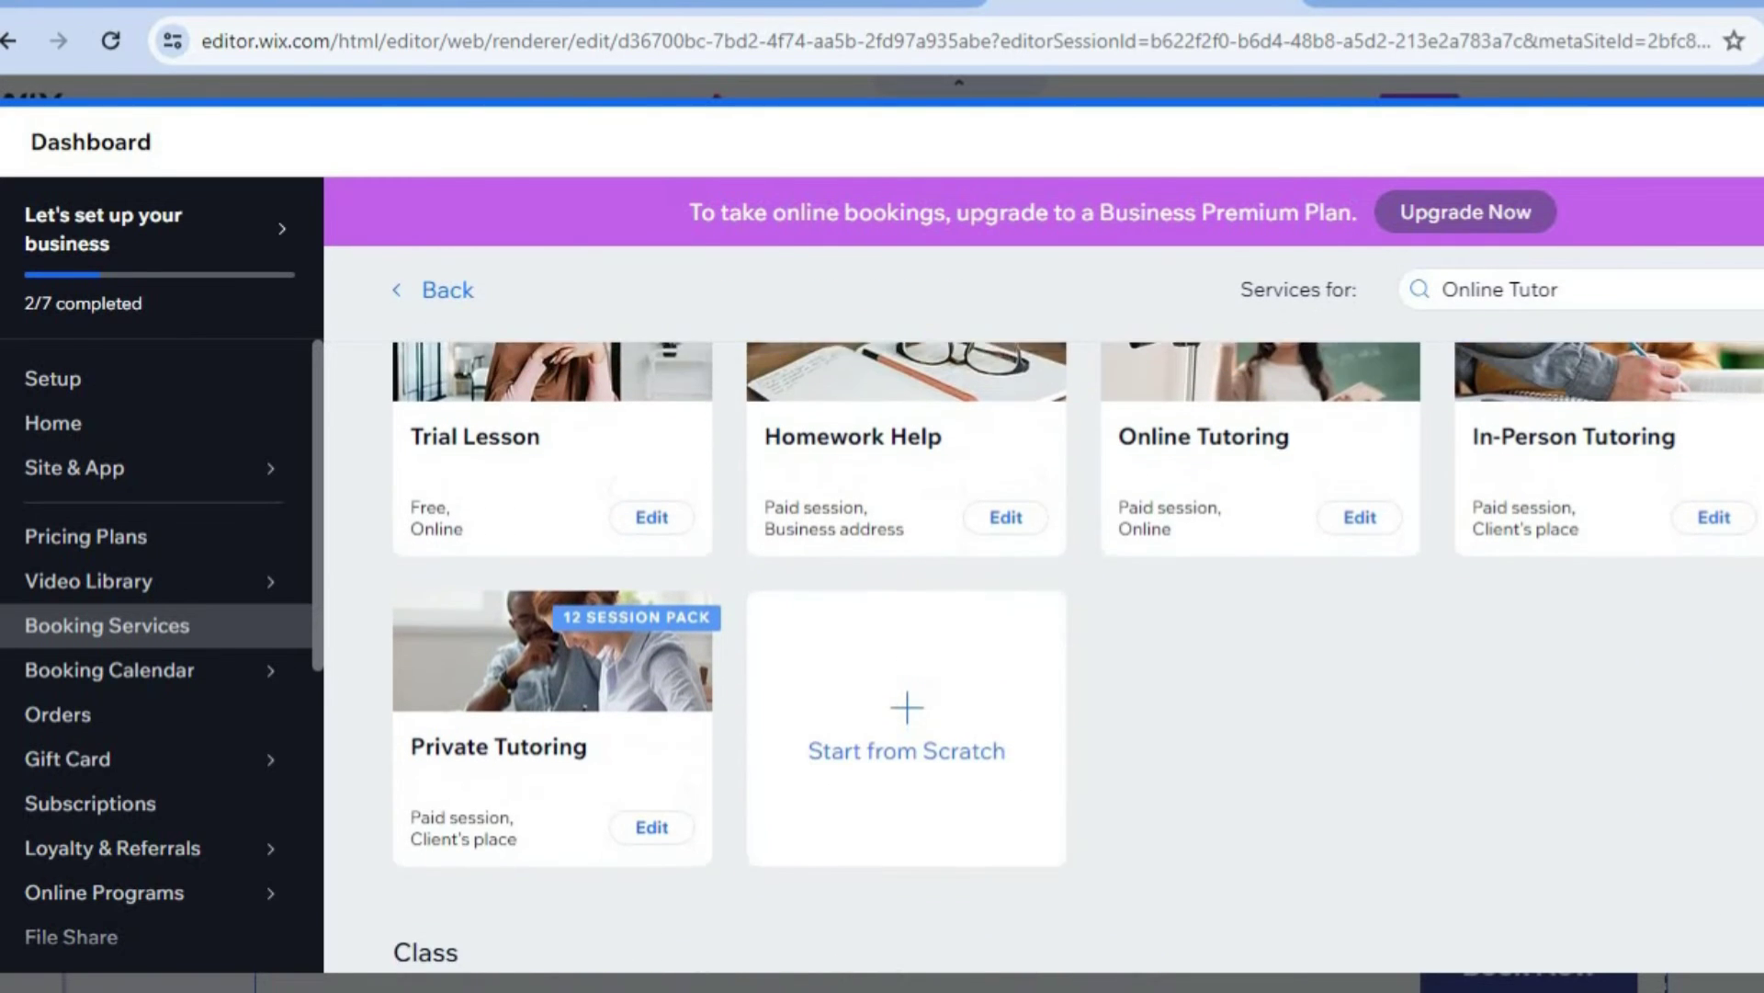
{"action": "scroll", "coordinate": [1078, 656], "scroll_direction": "up", "scroll_amount": 2}
{"action": "scroll", "coordinate": [1078, 656], "scroll_direction": "down", "scroll_amount": 3}
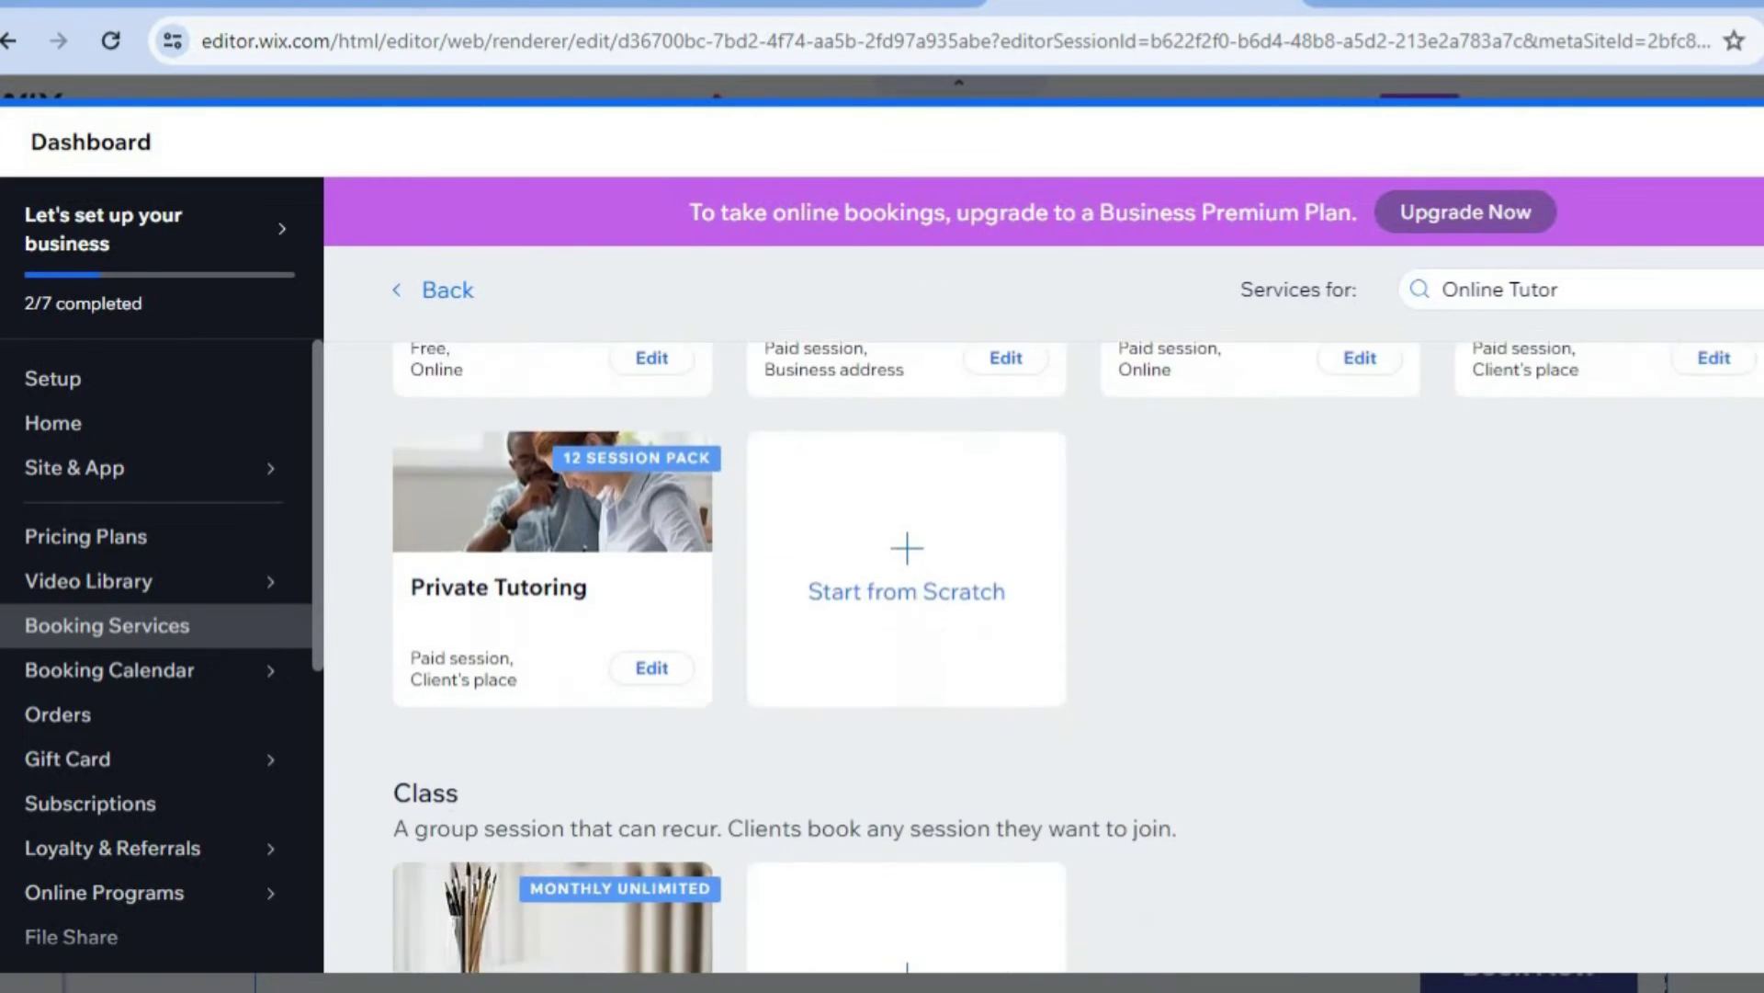
{"action": "scroll", "coordinate": [1071, 500], "scroll_direction": "down", "scroll_amount": 1}
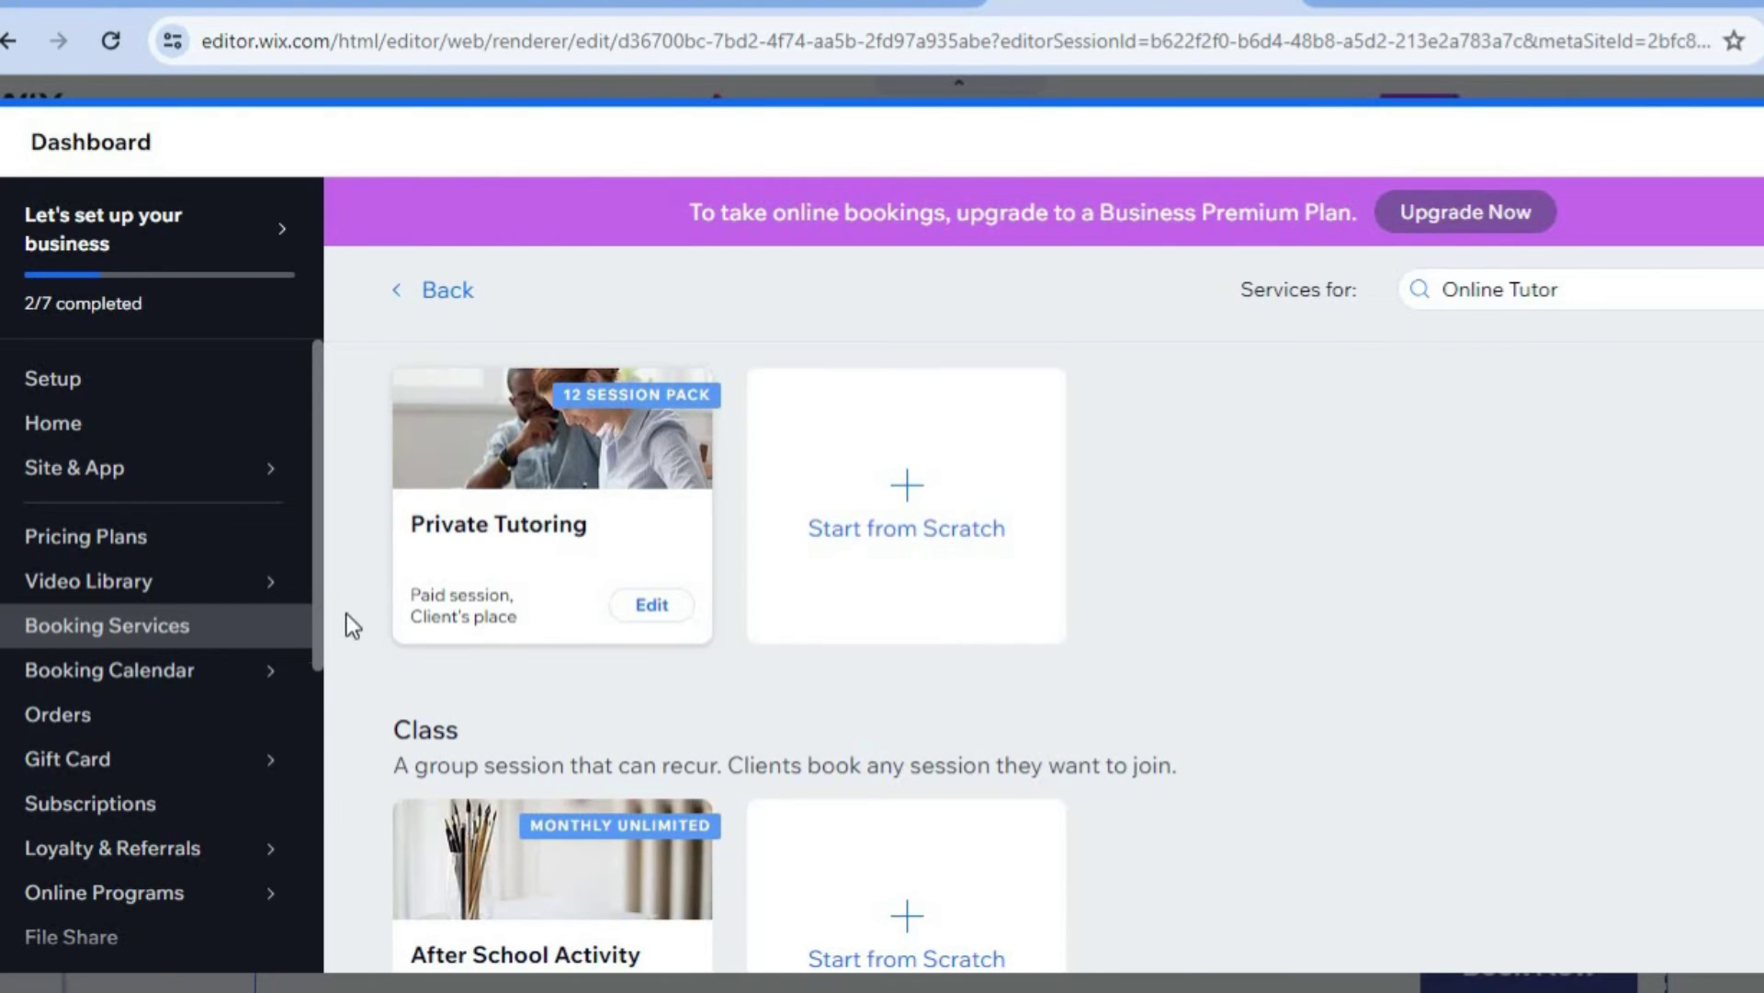
- Look over the booking calendar options and open the site's Accept Payments settings
{"action": "mouse_move", "coordinate": [198, 671]}
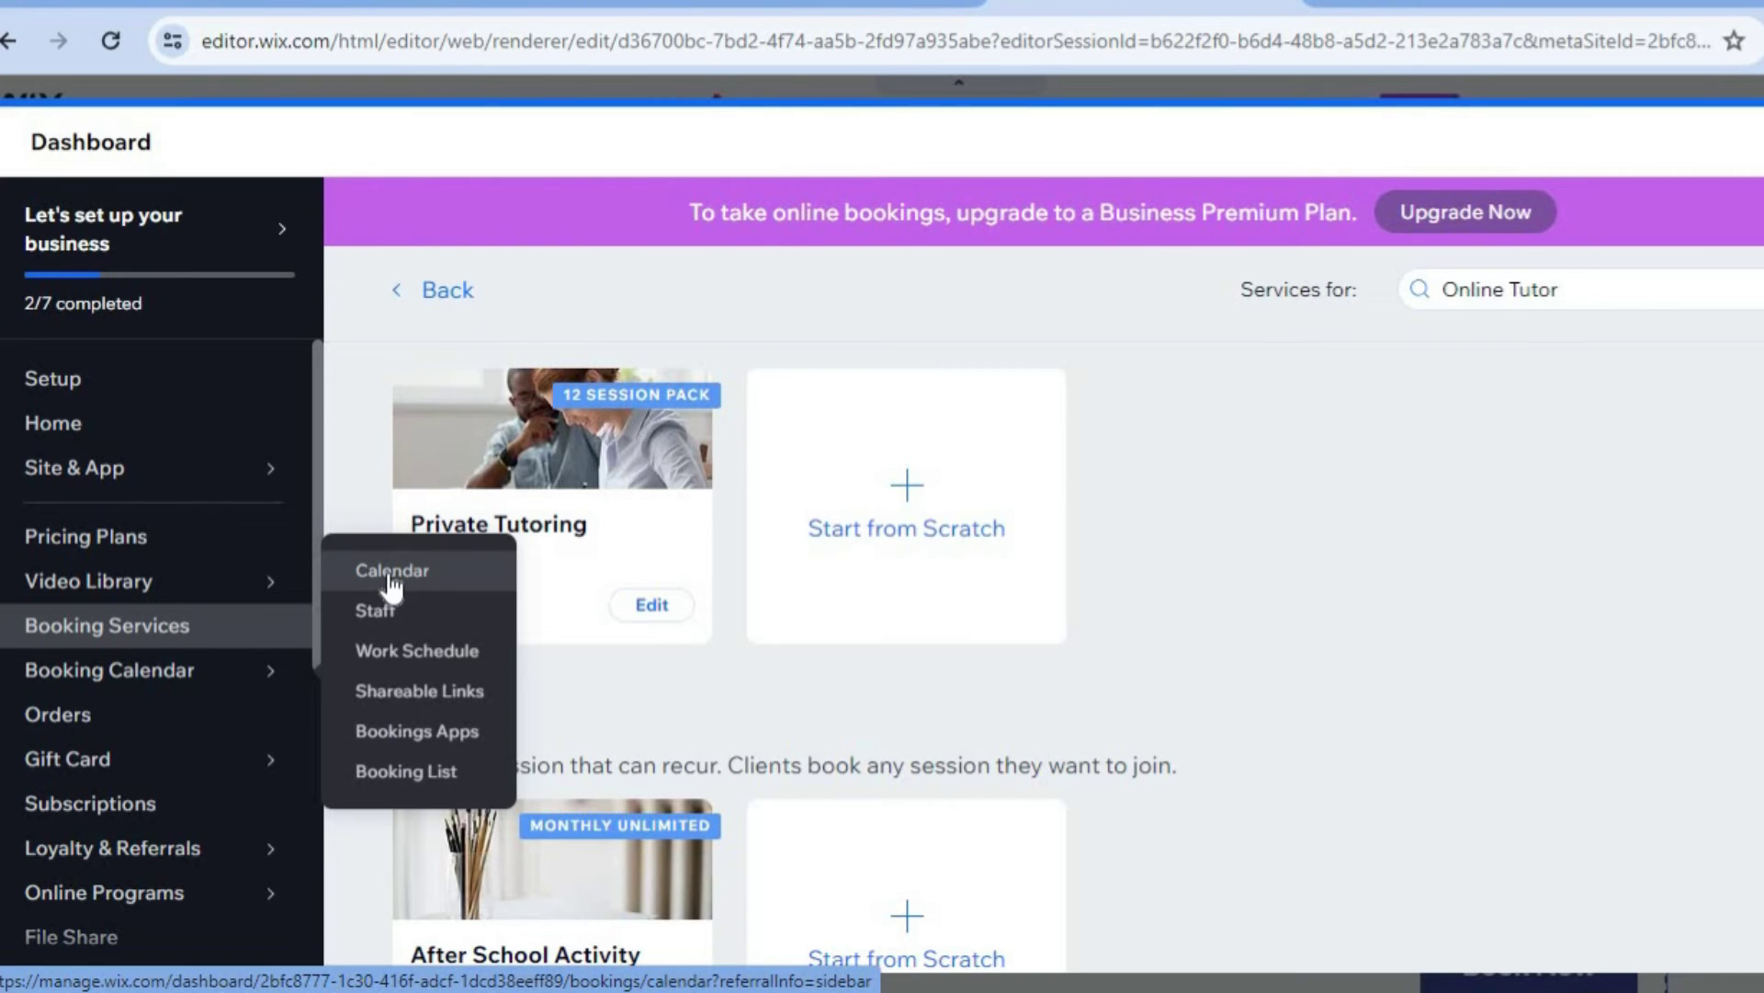
{"action": "mouse_move", "coordinate": [318, 459]}
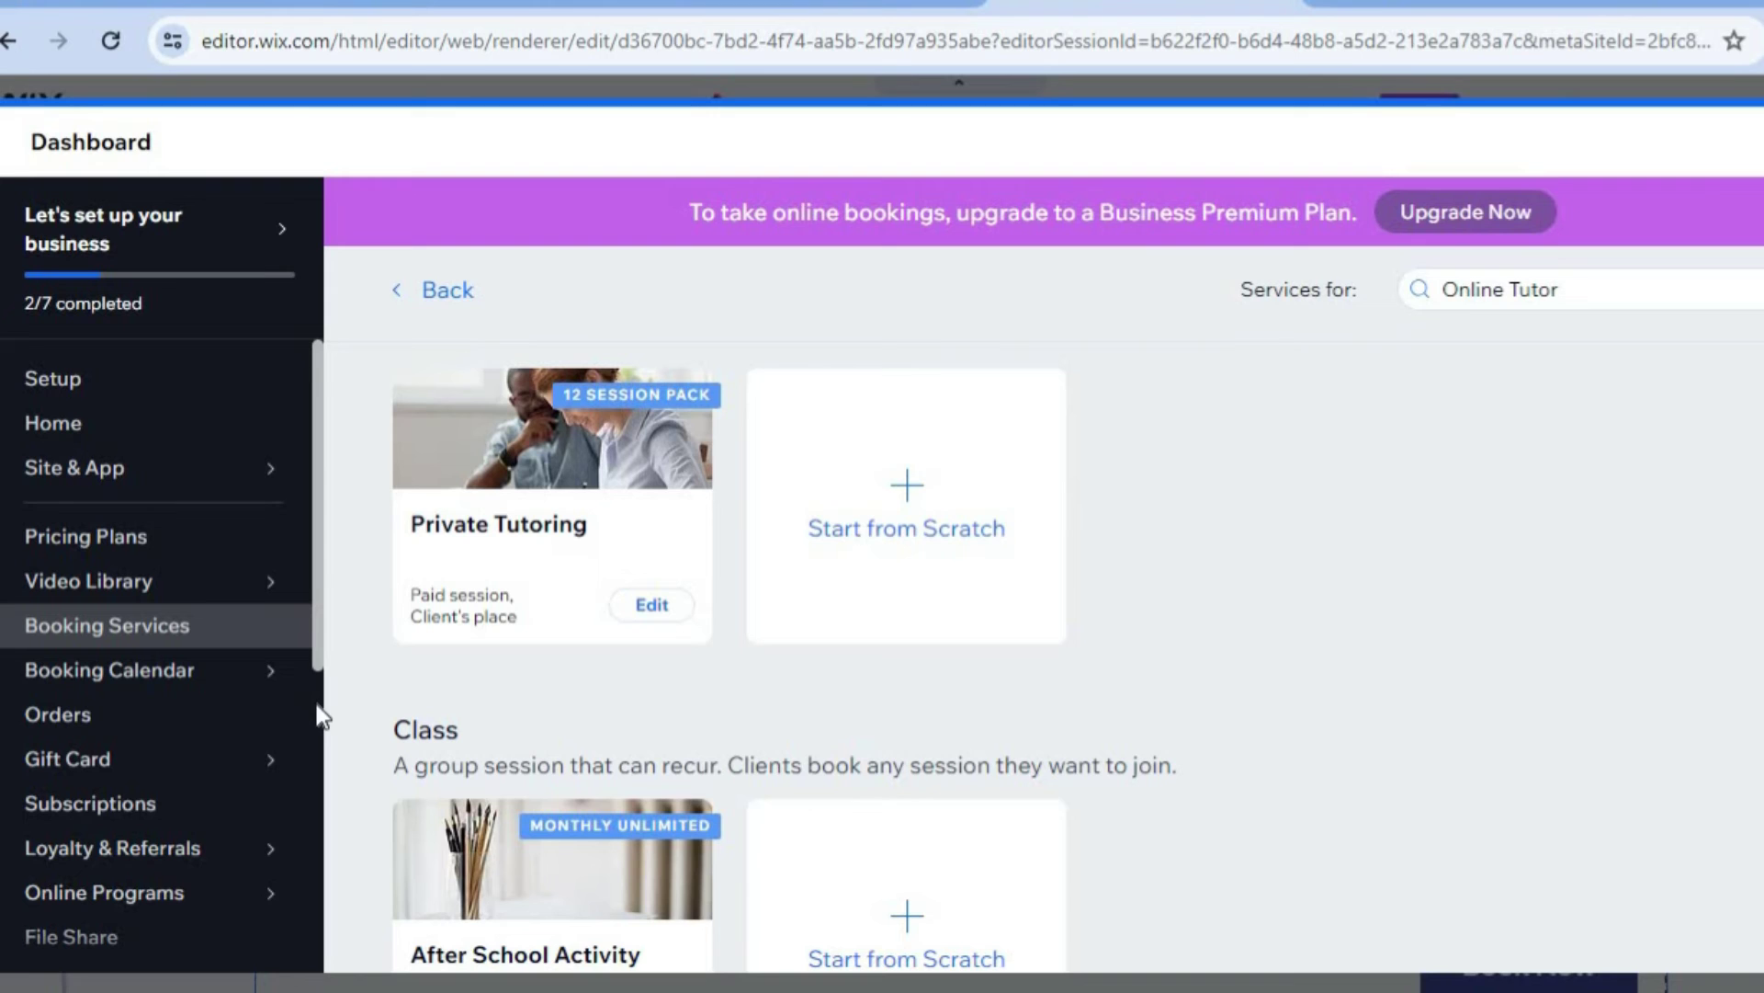
{"action": "scroll", "coordinate": [318, 708], "scroll_direction": "down", "scroll_amount": 1}
{"action": "scroll", "coordinate": [318, 786], "scroll_direction": "down", "scroll_amount": 1}
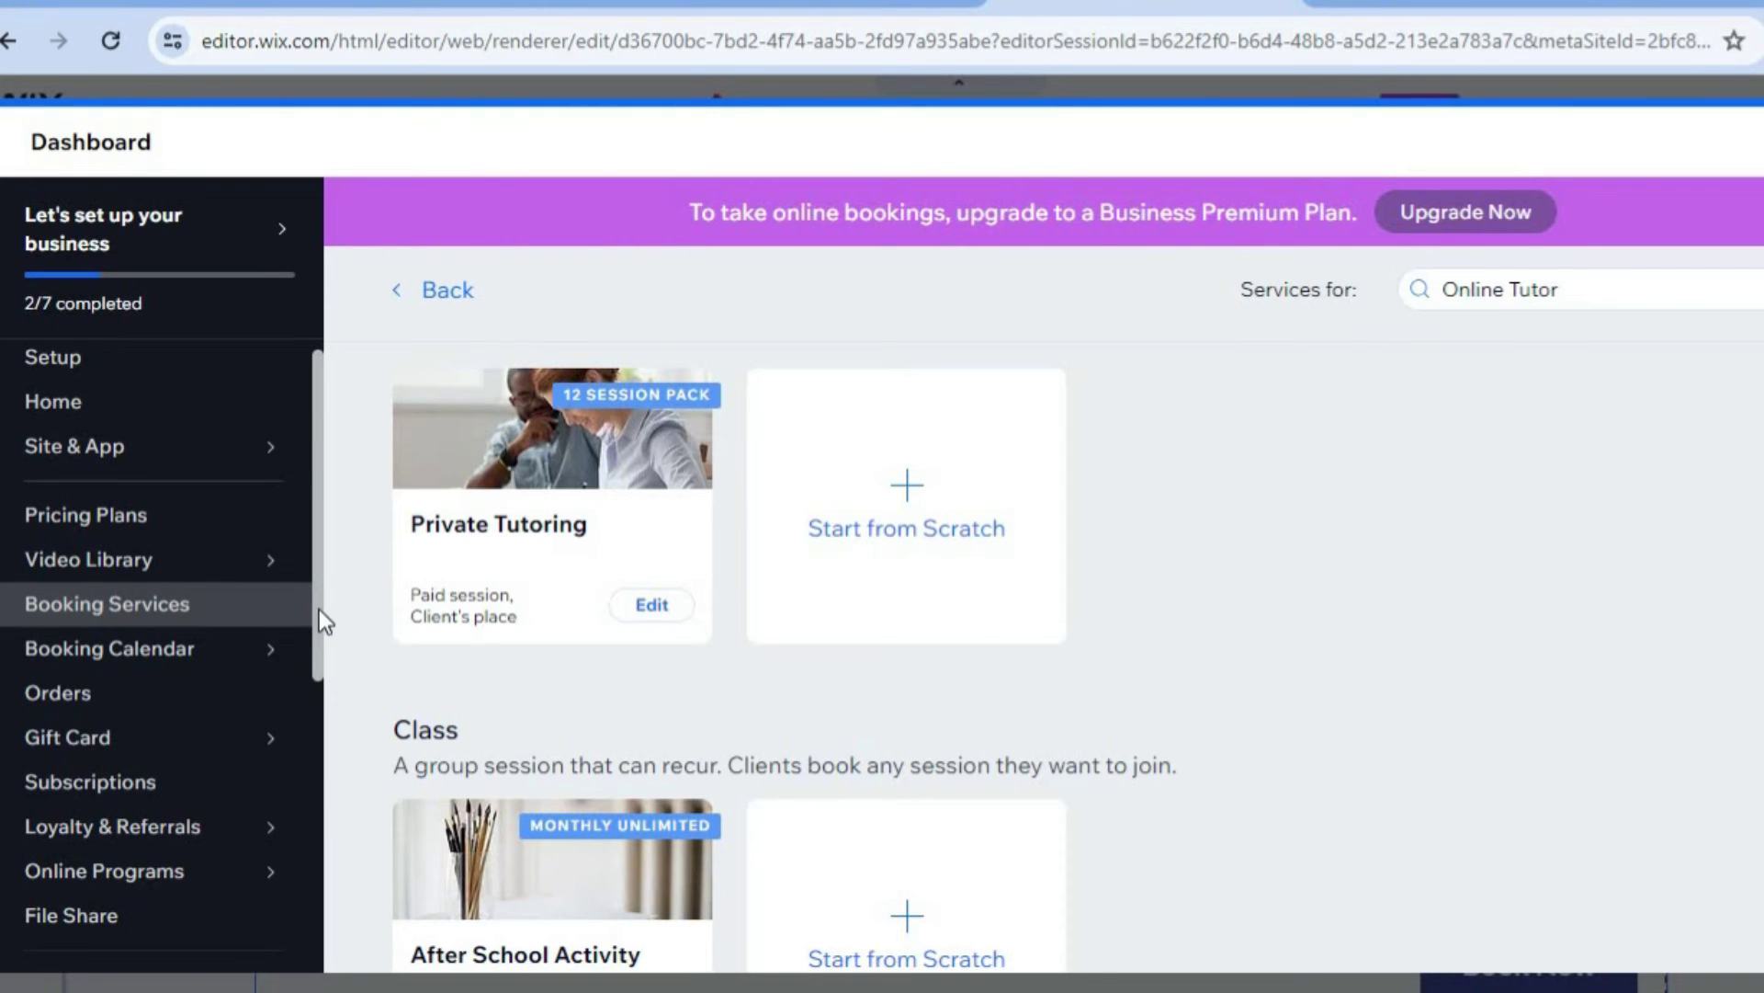
{"action": "scroll", "coordinate": [319, 611], "scroll_direction": "down", "scroll_amount": 3}
{"action": "scroll", "coordinate": [318, 653], "scroll_direction": "down", "scroll_amount": 2}
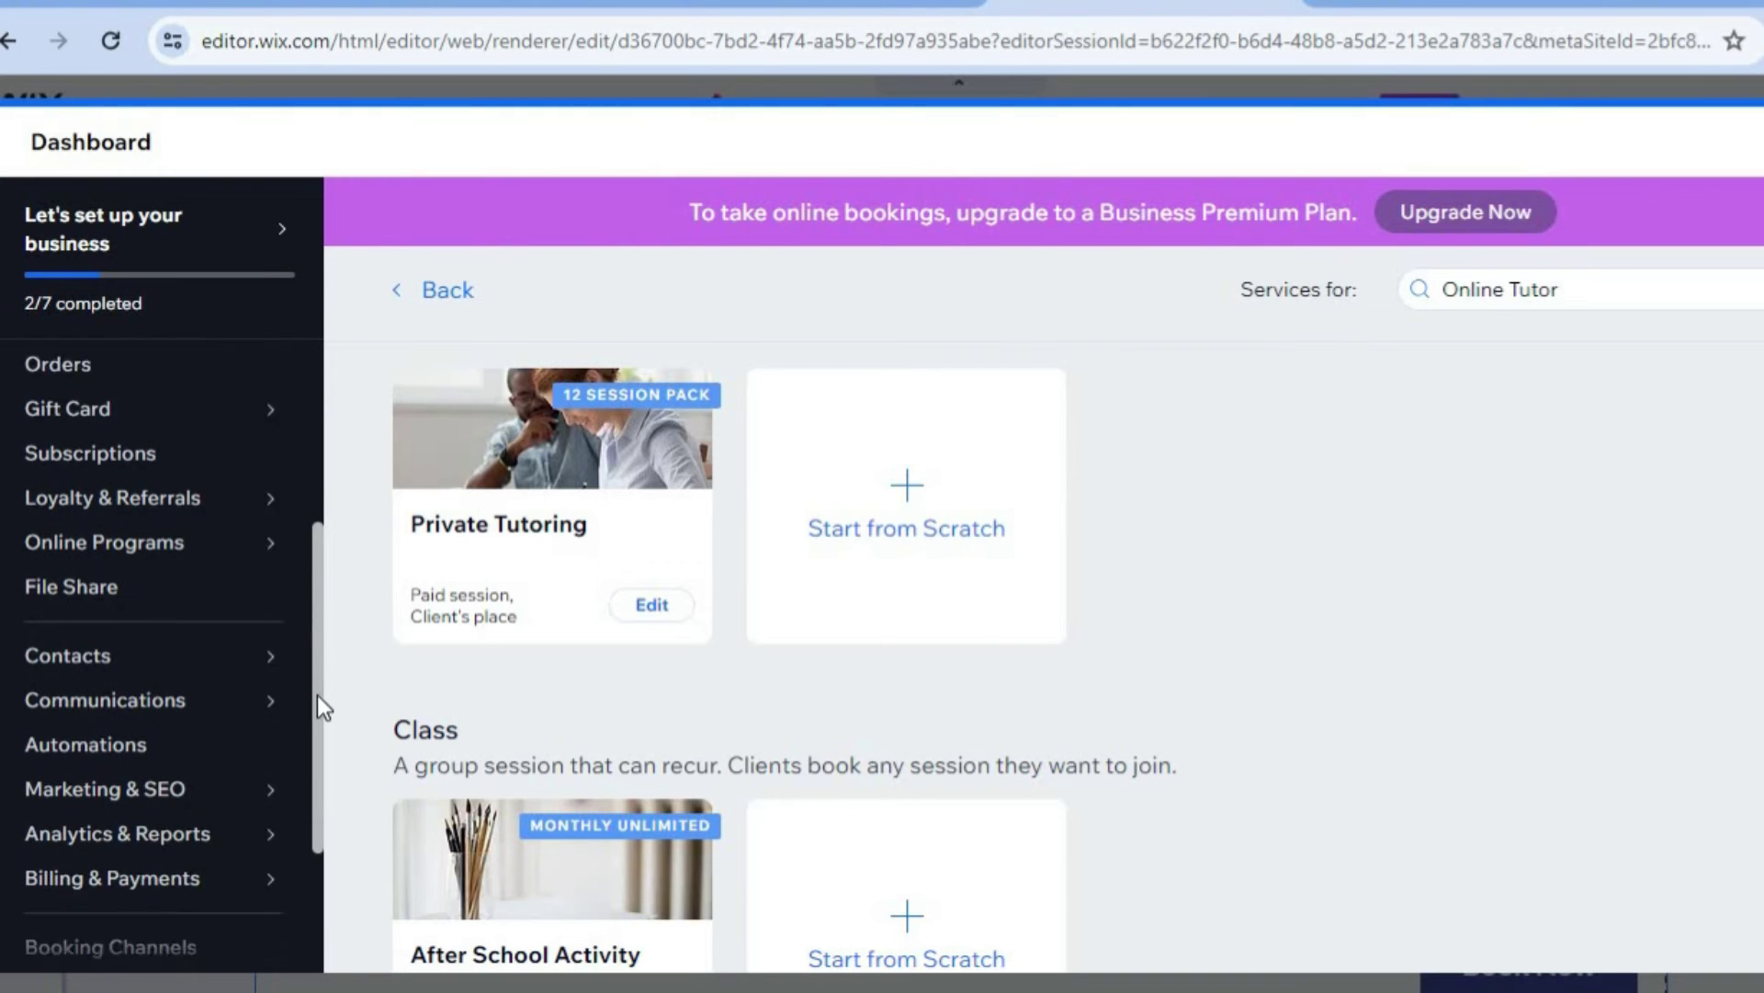
{"action": "mouse_move", "coordinate": [191, 781]}
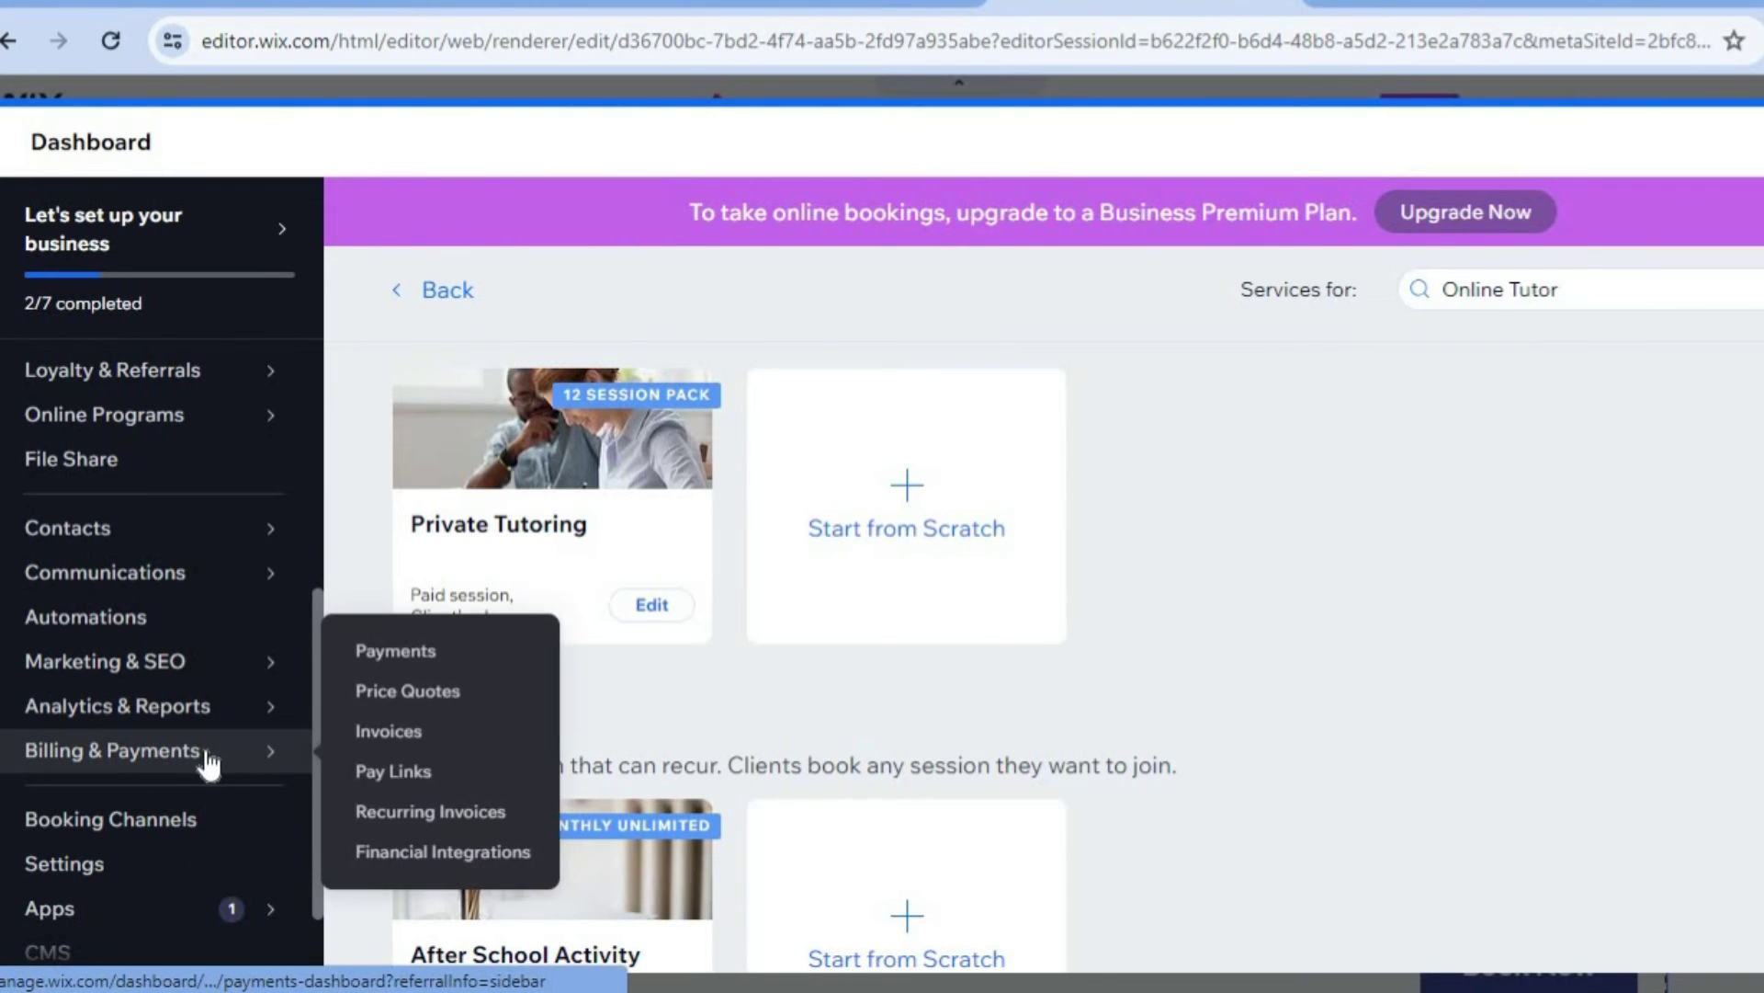
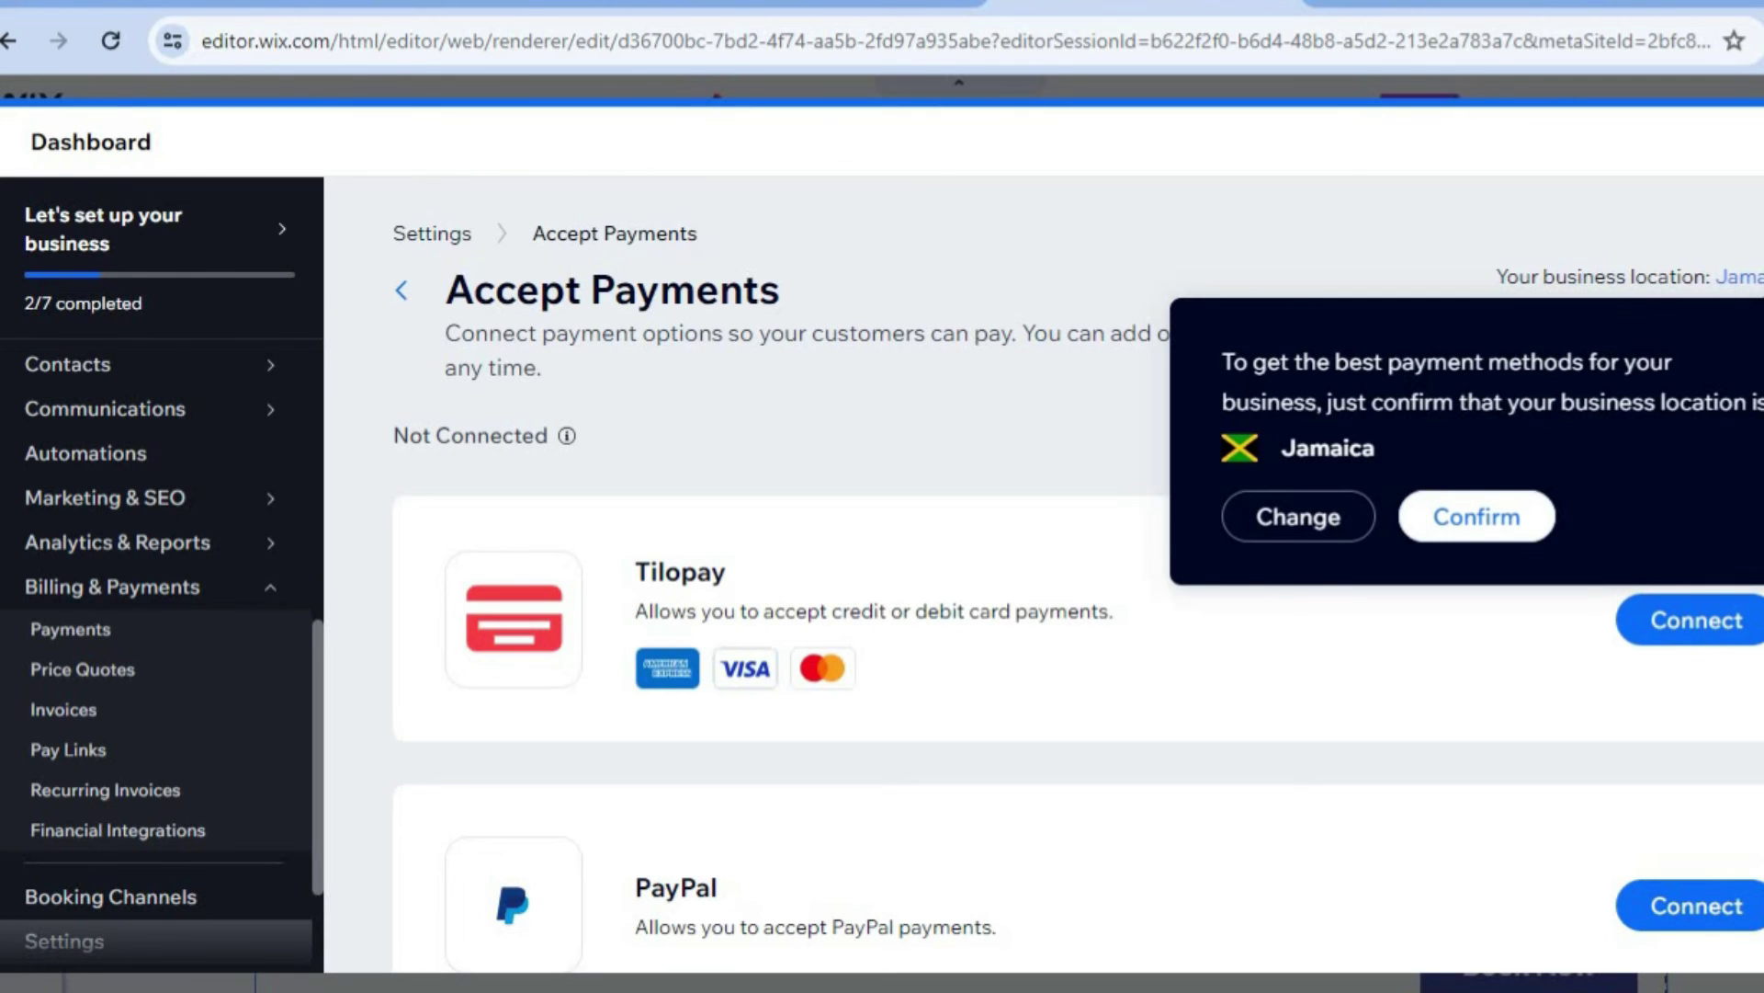
- Change the business location for accepting payments to United States
{"action": "scroll", "coordinate": [1044, 567], "scroll_direction": "down", "scroll_amount": 3}
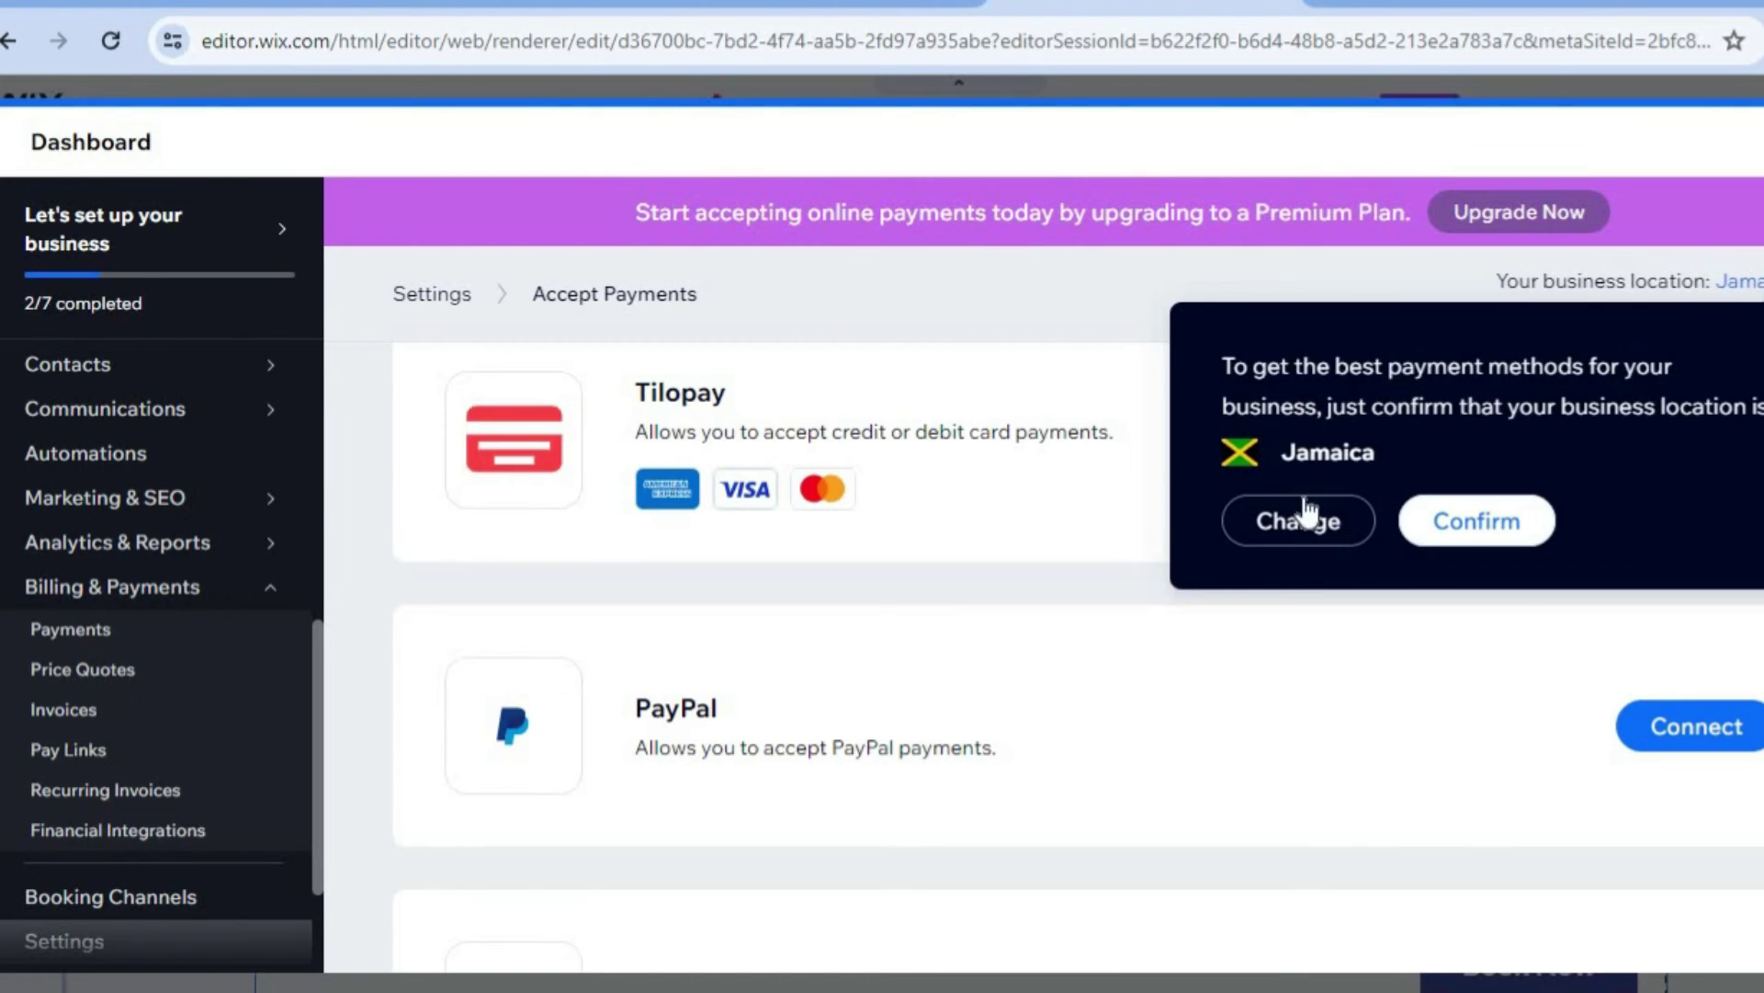
{"action": "left_click", "coordinate": [1287, 531]}
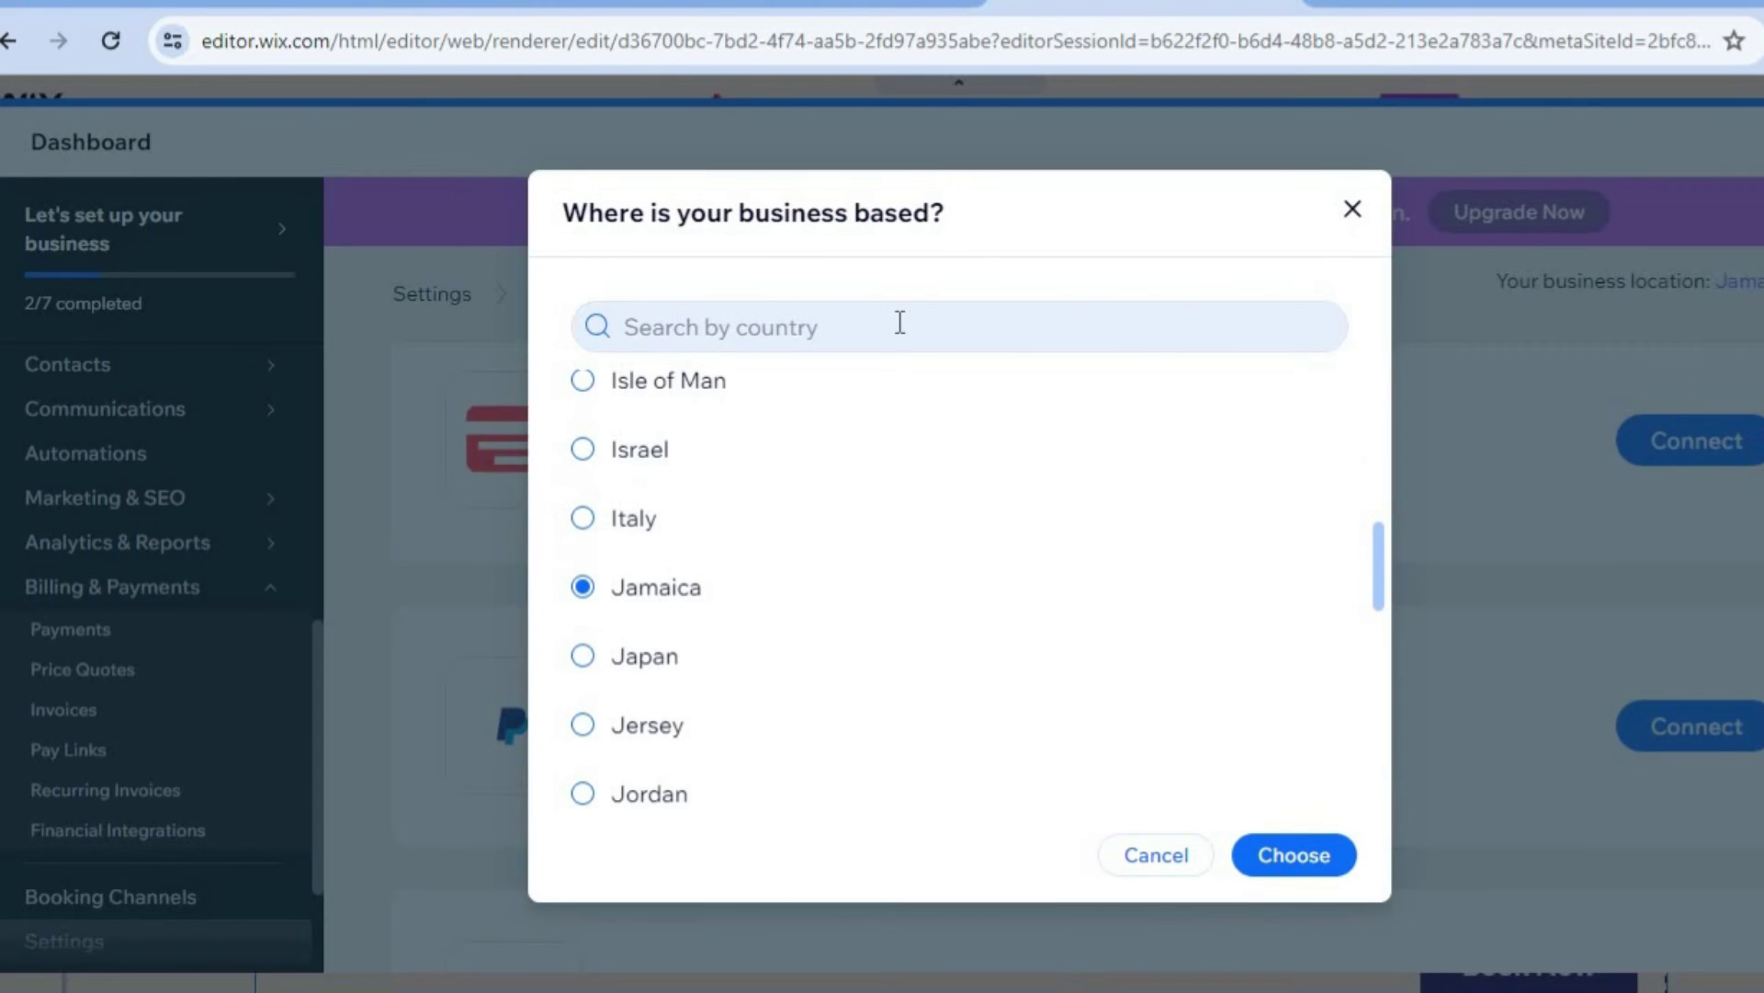
{"action": "left_click", "coordinate": [900, 322]}
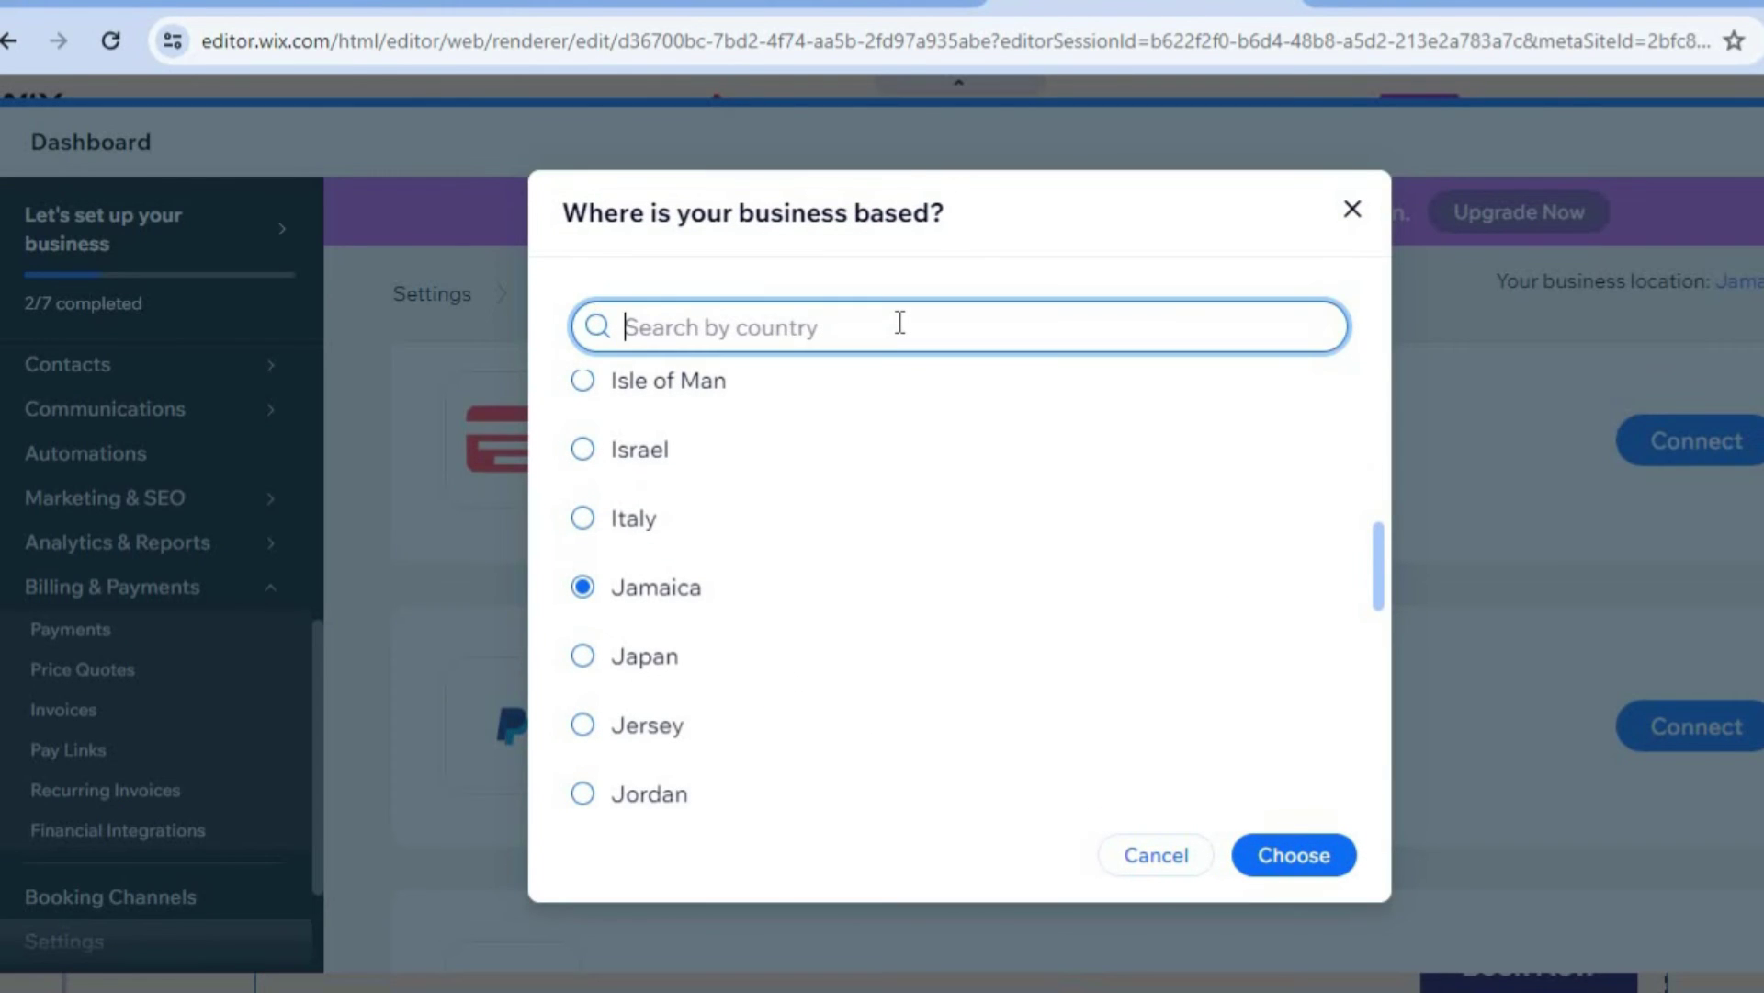
{"action": "type", "text": "UNITED"}
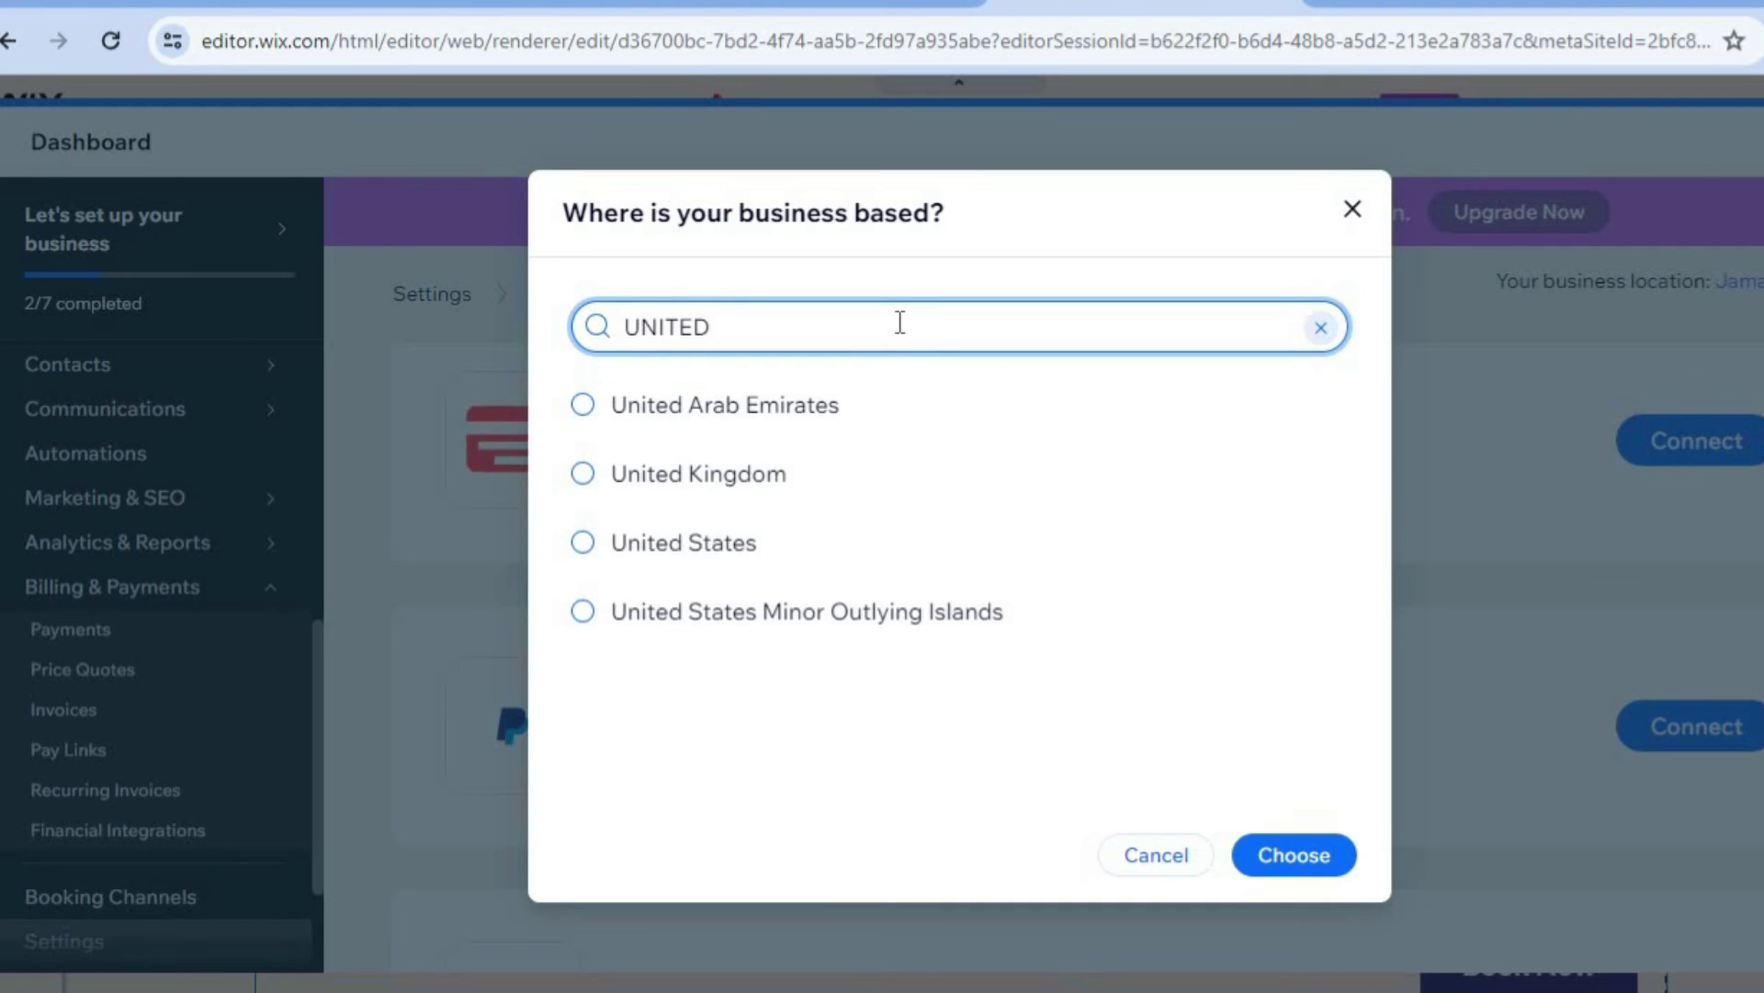
{"action": "left_click", "coordinate": [586, 541]}
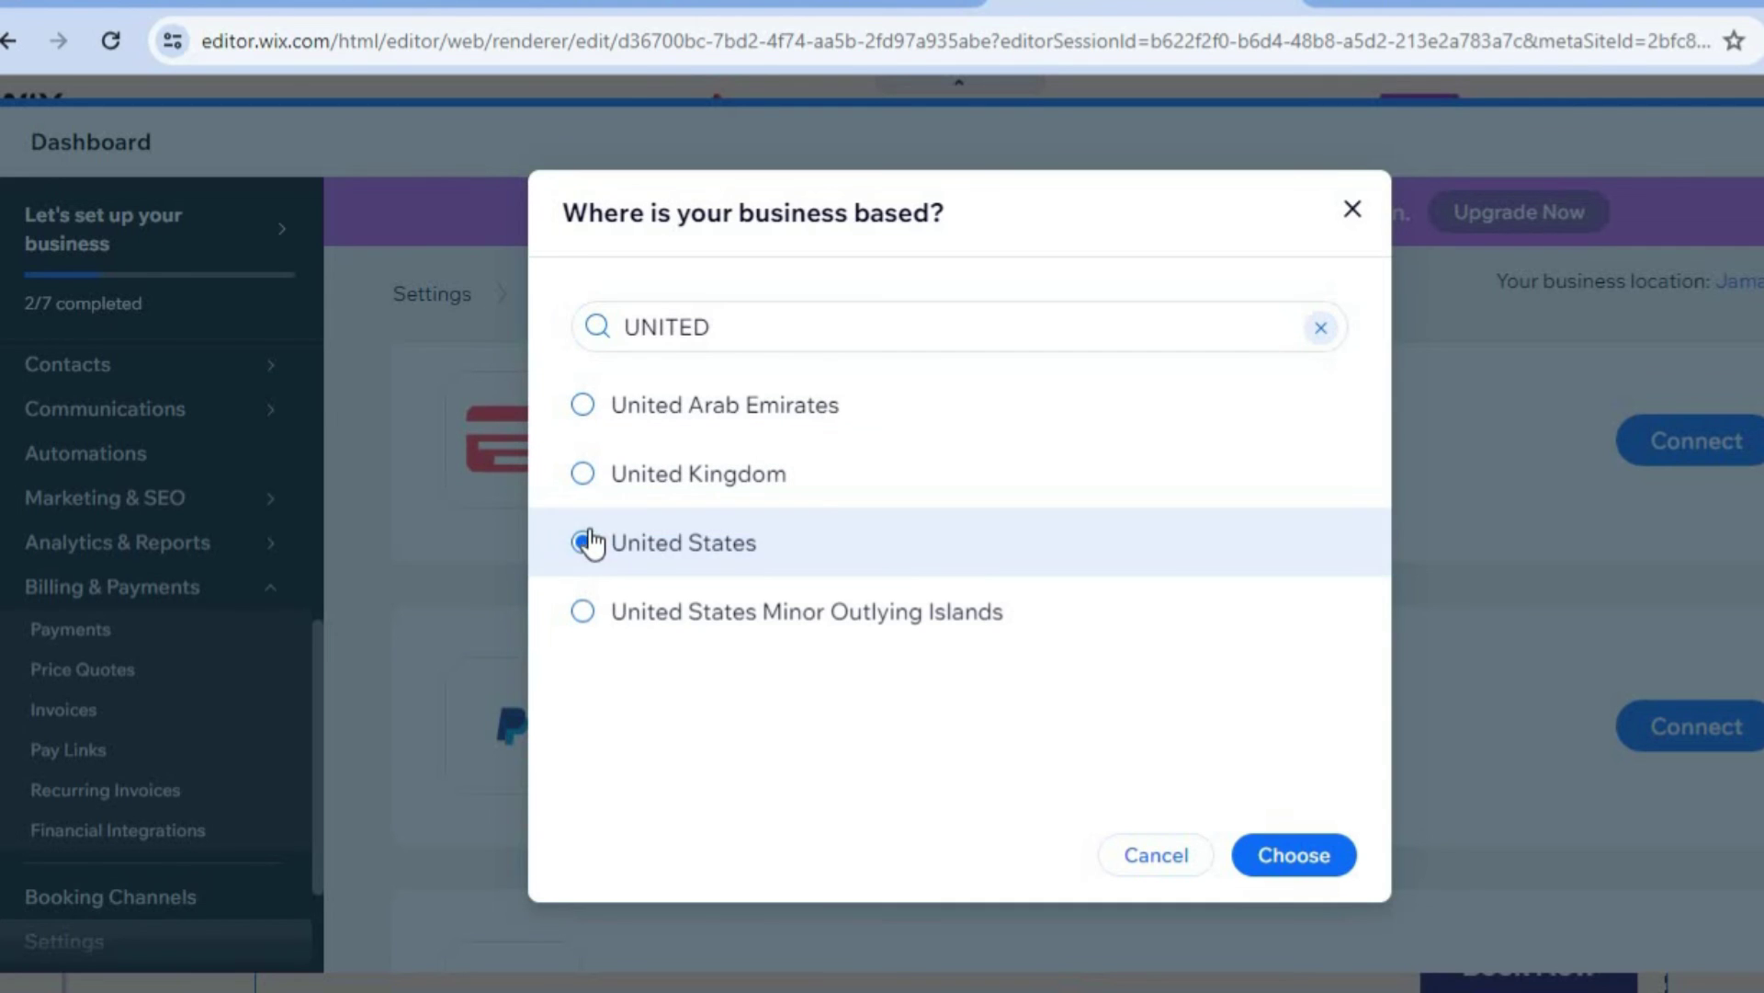
{"action": "left_click", "coordinate": [1293, 860]}
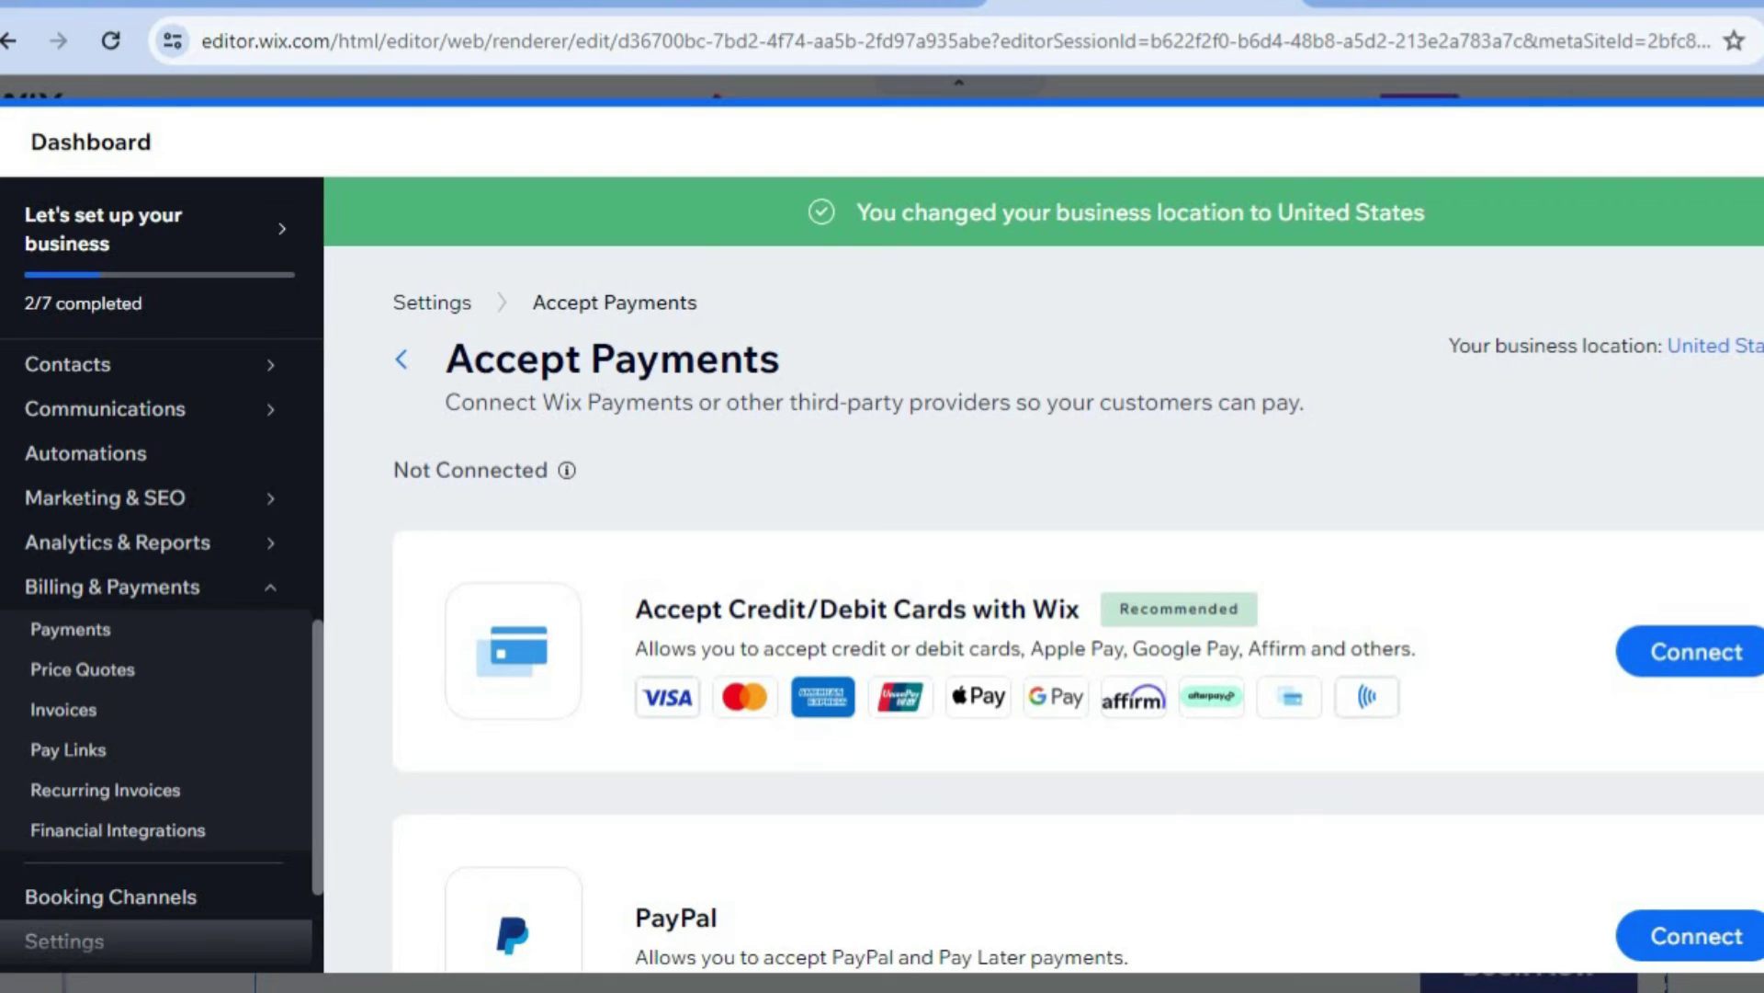
- Look through the payment providers offered for the business location, including the additional payment options
{"action": "scroll", "coordinate": [1011, 649], "scroll_direction": "down", "scroll_amount": 1}
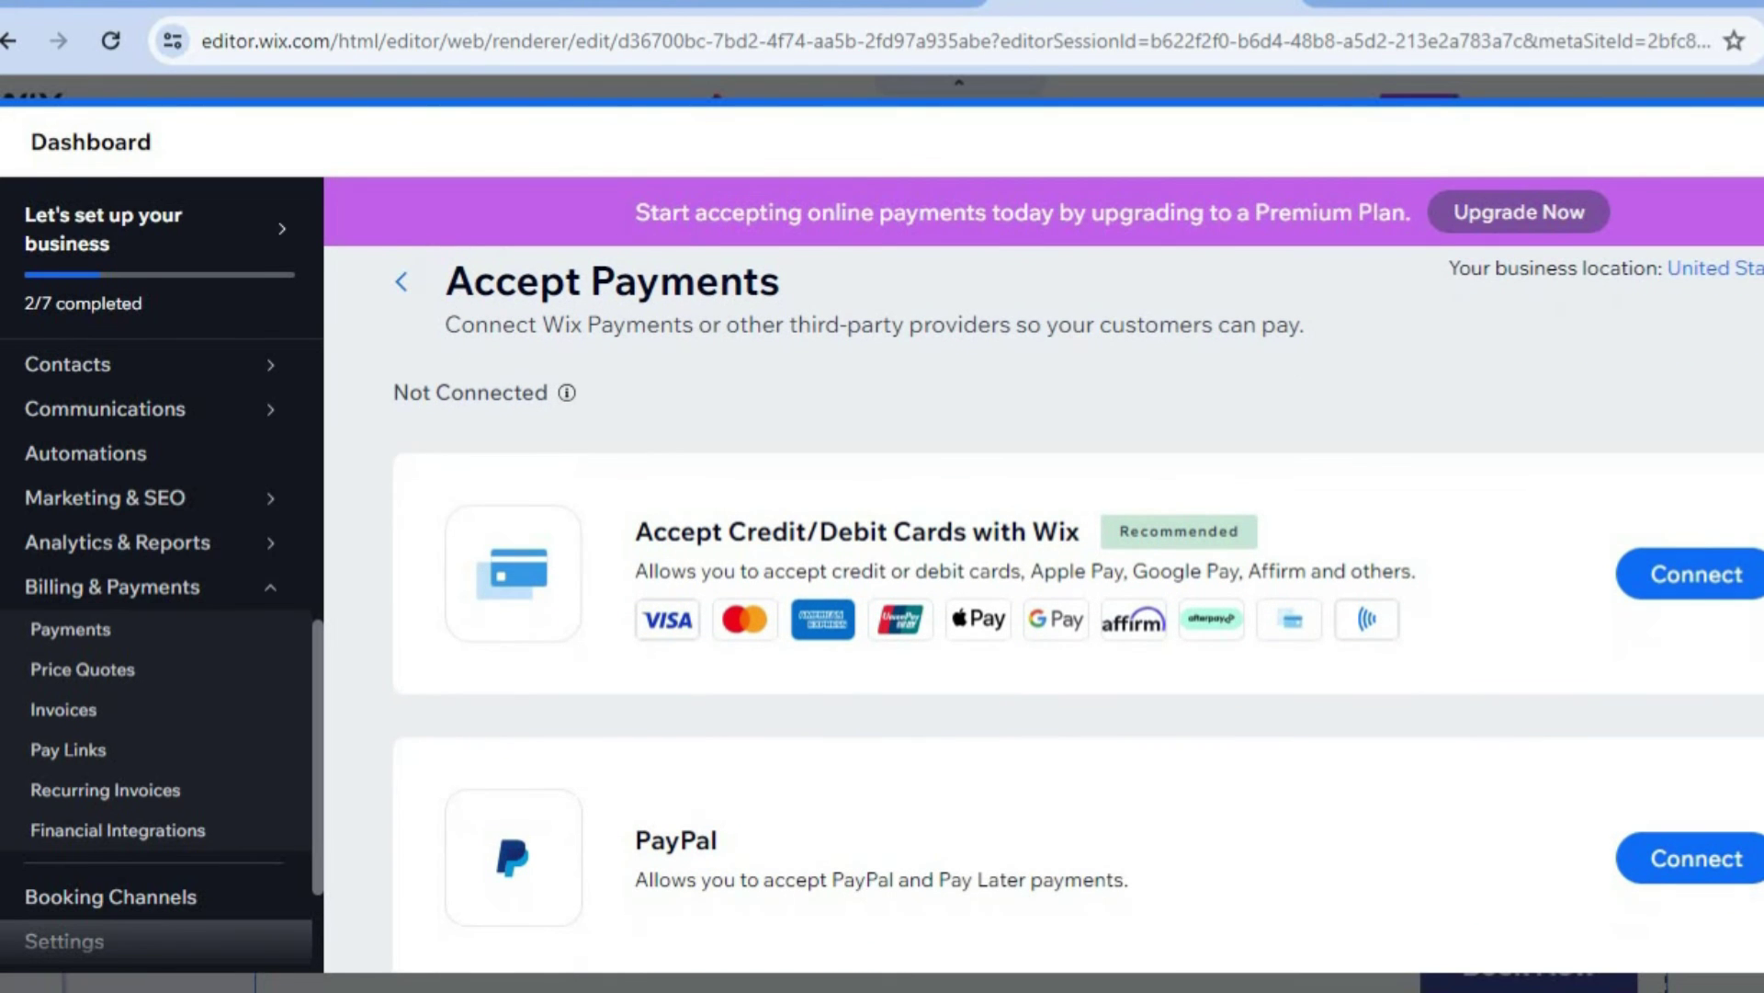
{"action": "scroll", "coordinate": [1010, 648], "scroll_direction": "down", "scroll_amount": 2}
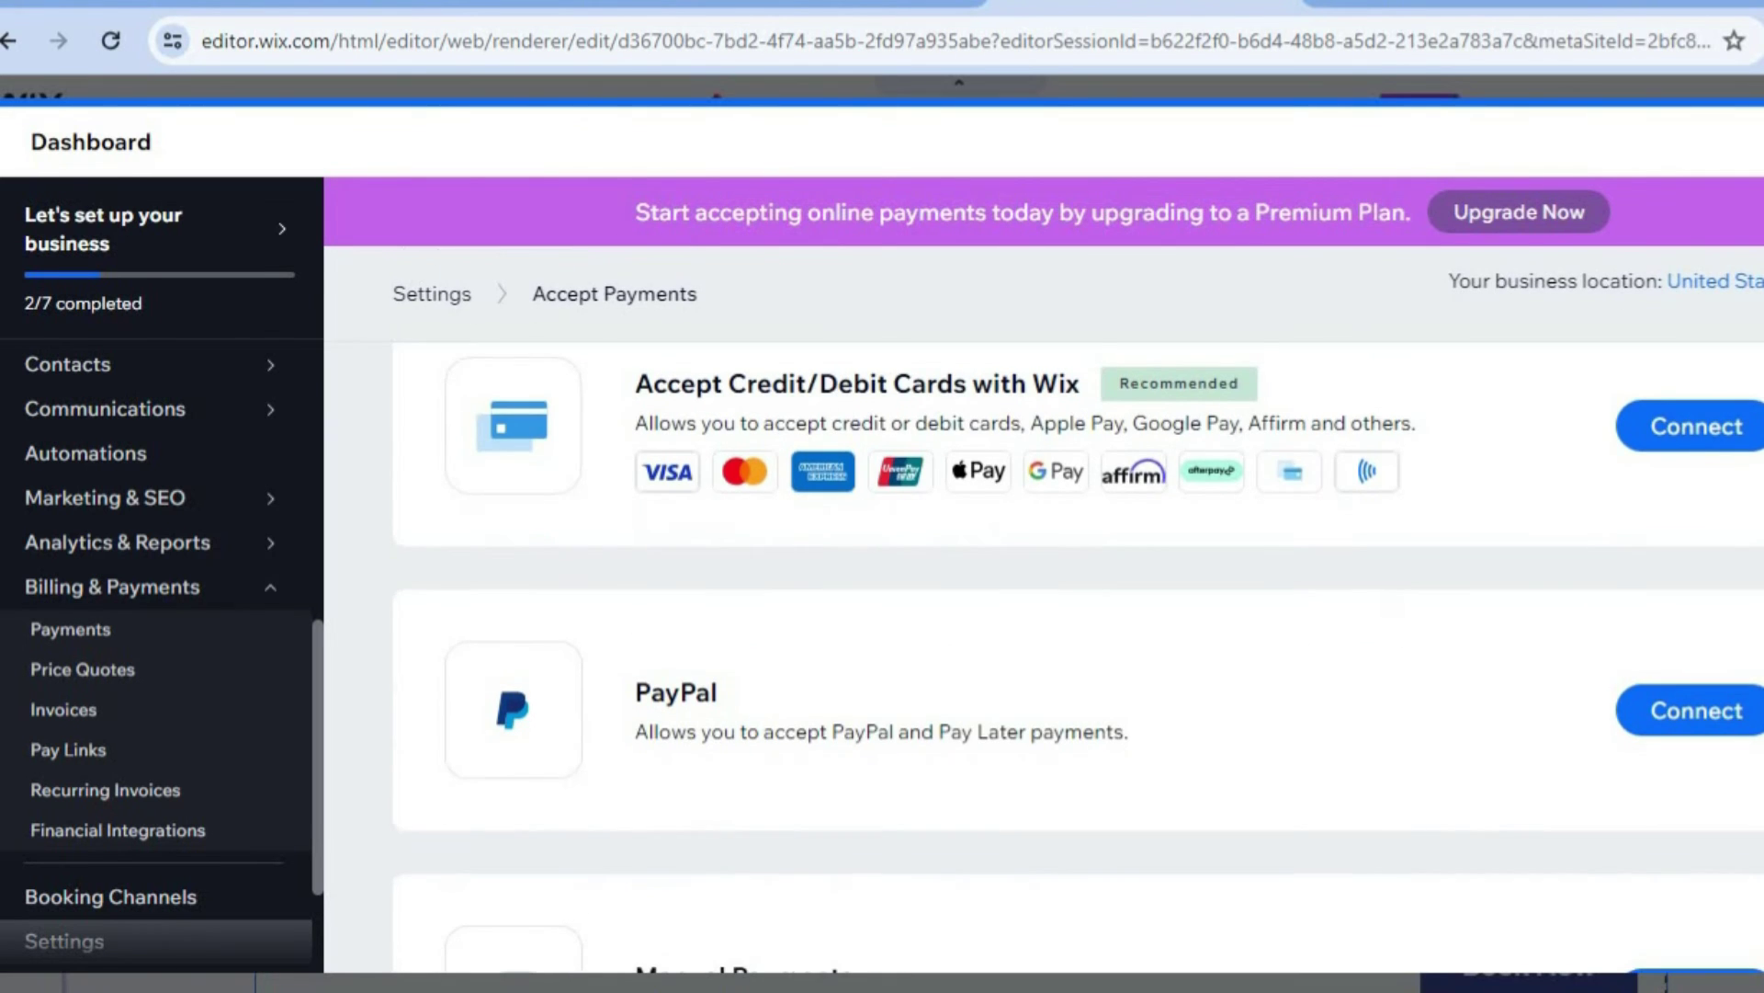
{"action": "scroll", "coordinate": [1010, 649], "scroll_direction": "down", "scroll_amount": 1}
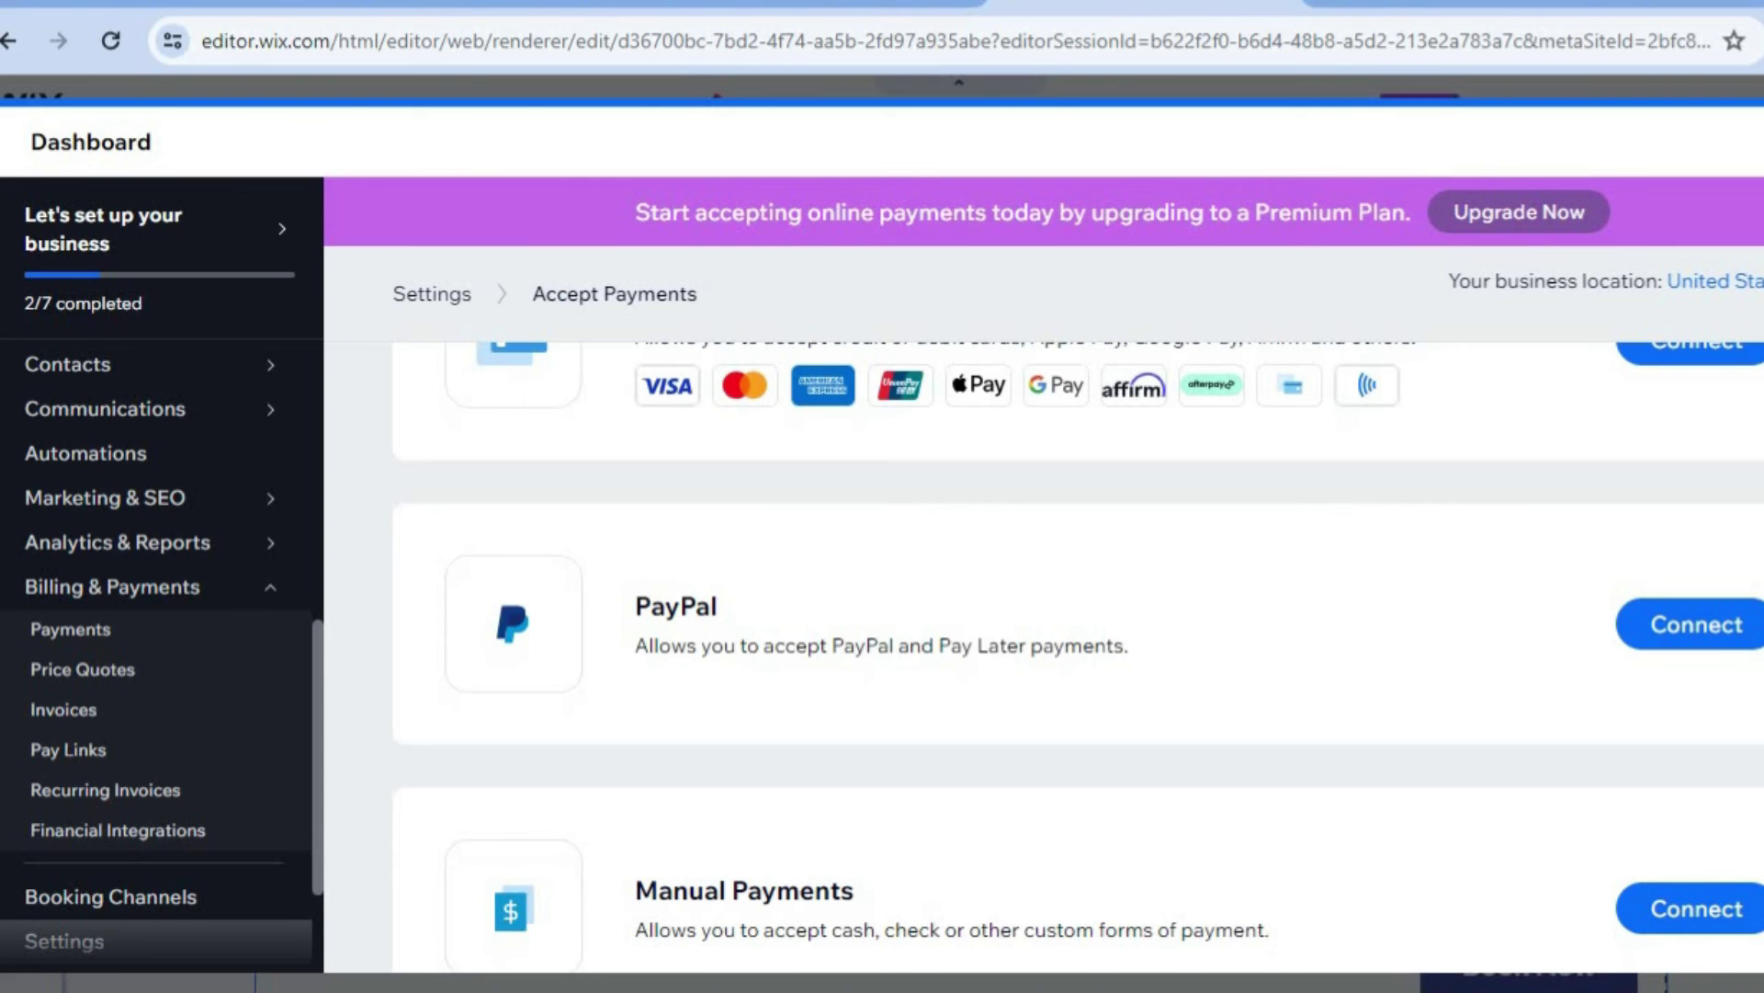
{"action": "scroll", "coordinate": [1048, 827], "scroll_direction": "down", "scroll_amount": 3}
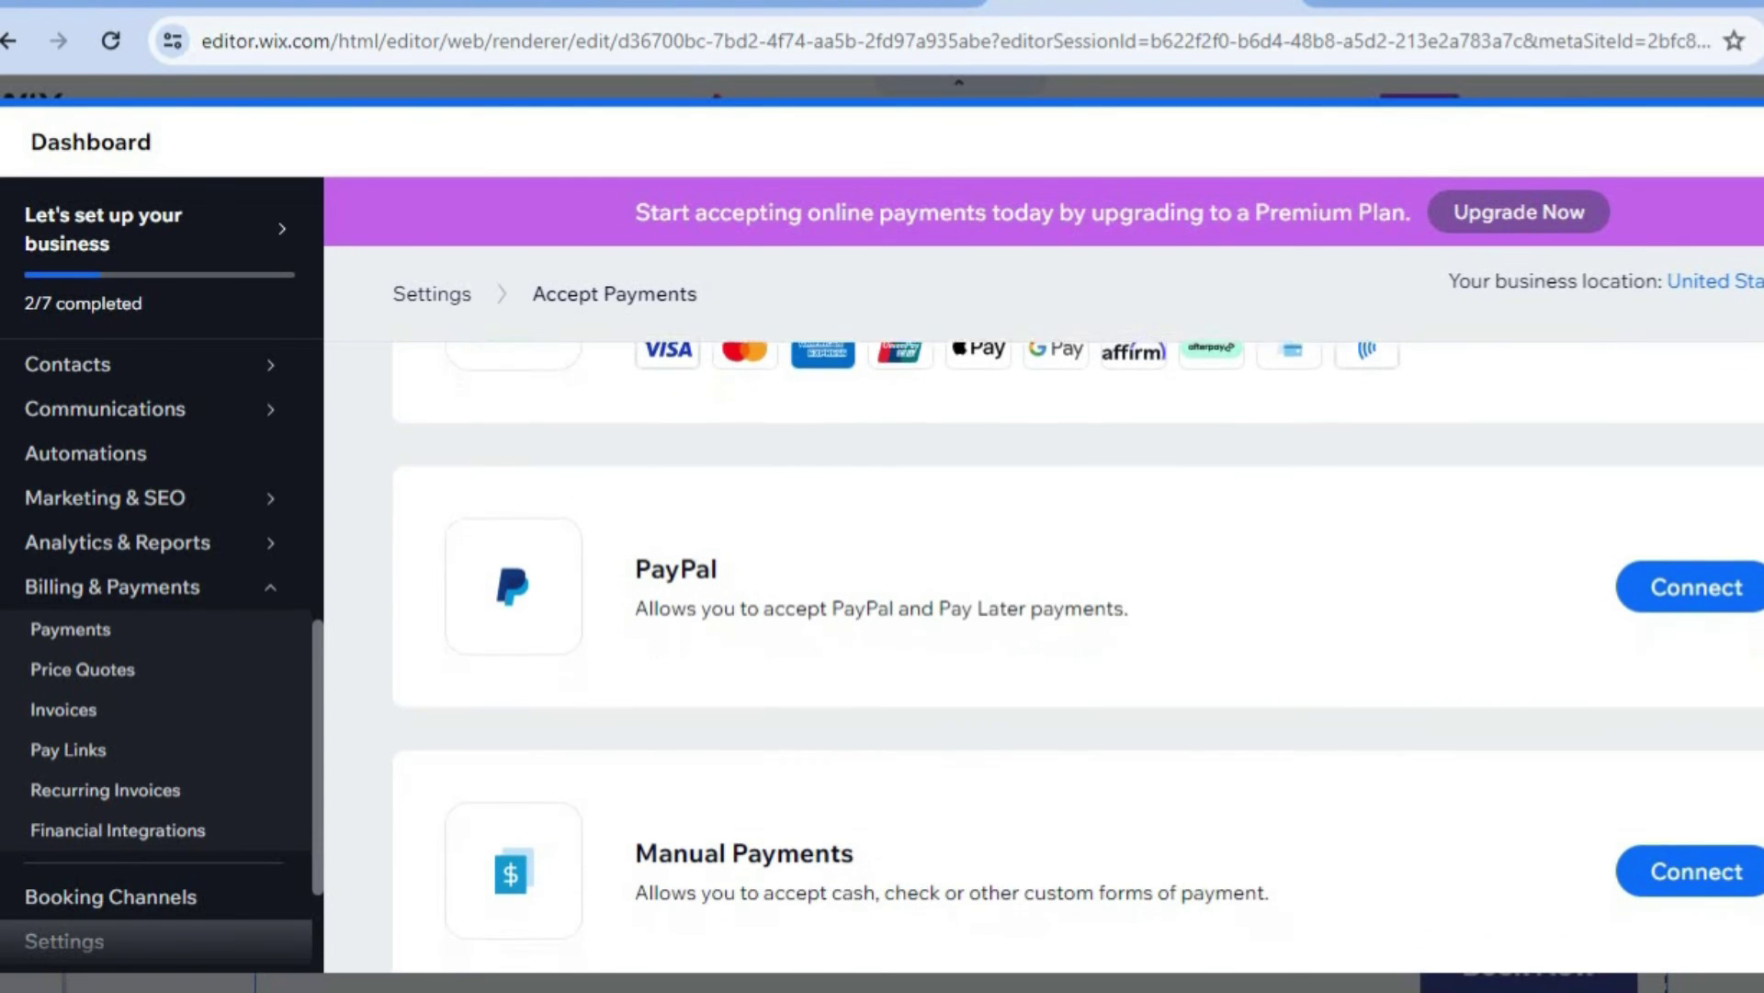
{"action": "left_click", "coordinate": [622, 899]}
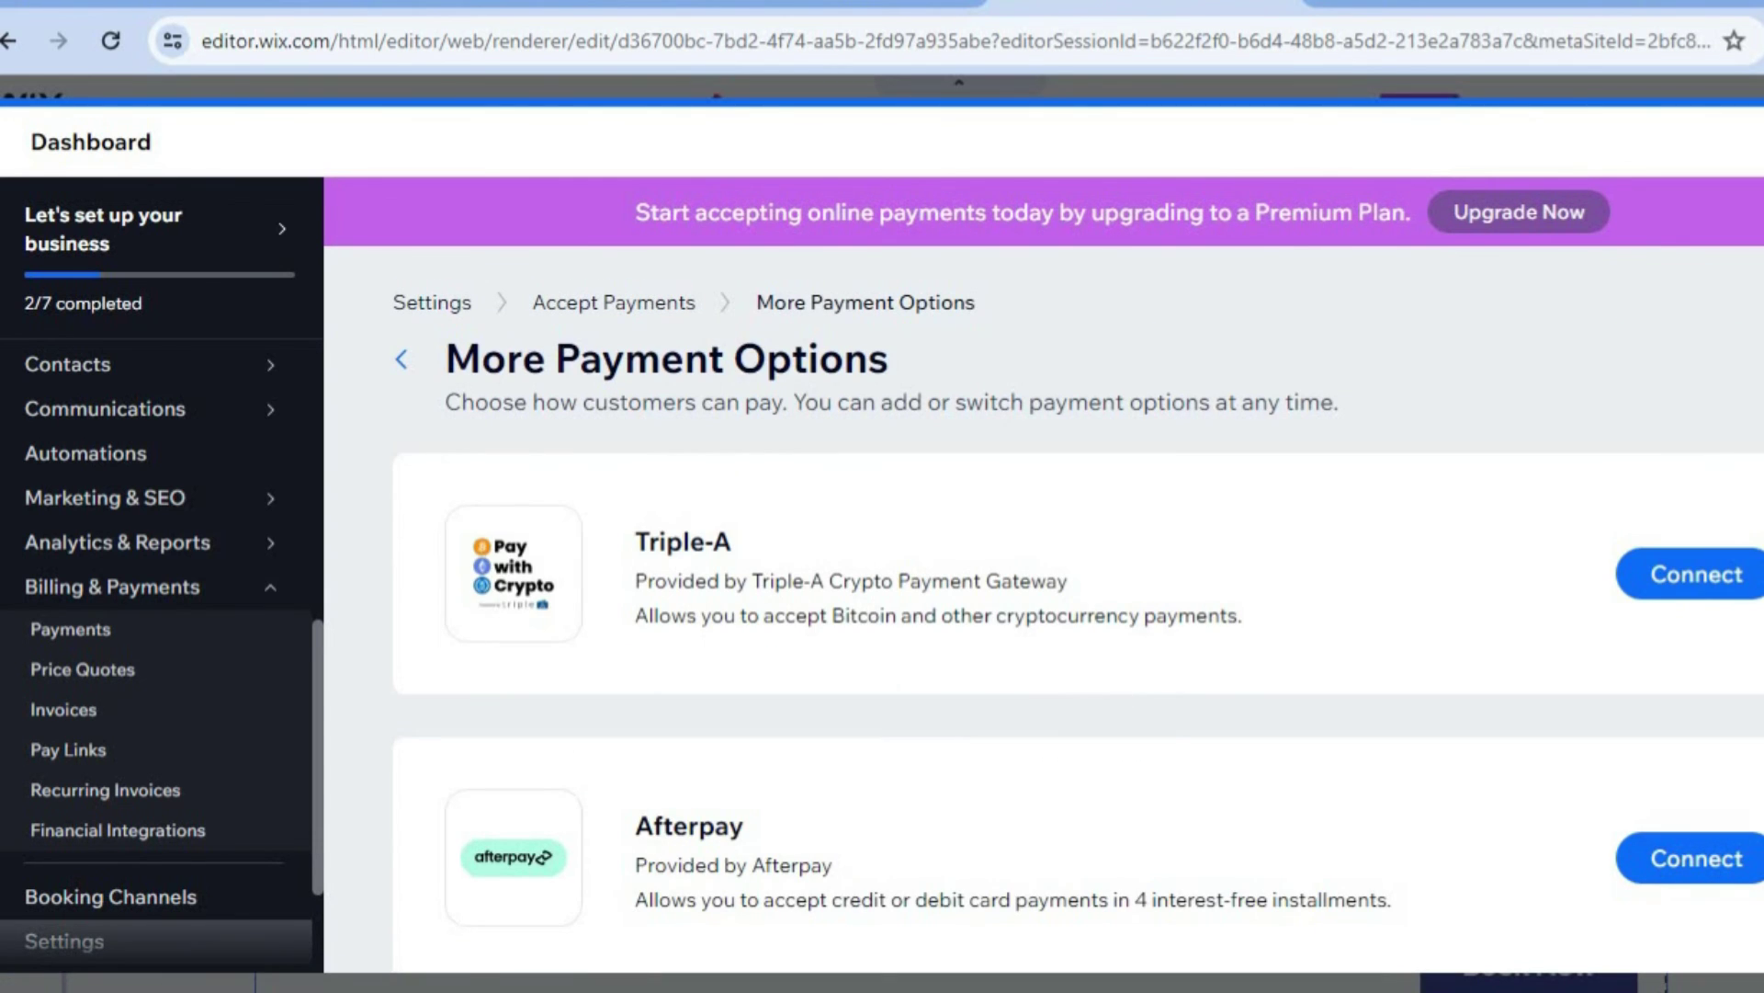
{"action": "scroll", "coordinate": [1078, 644], "scroll_direction": "down", "scroll_amount": 10}
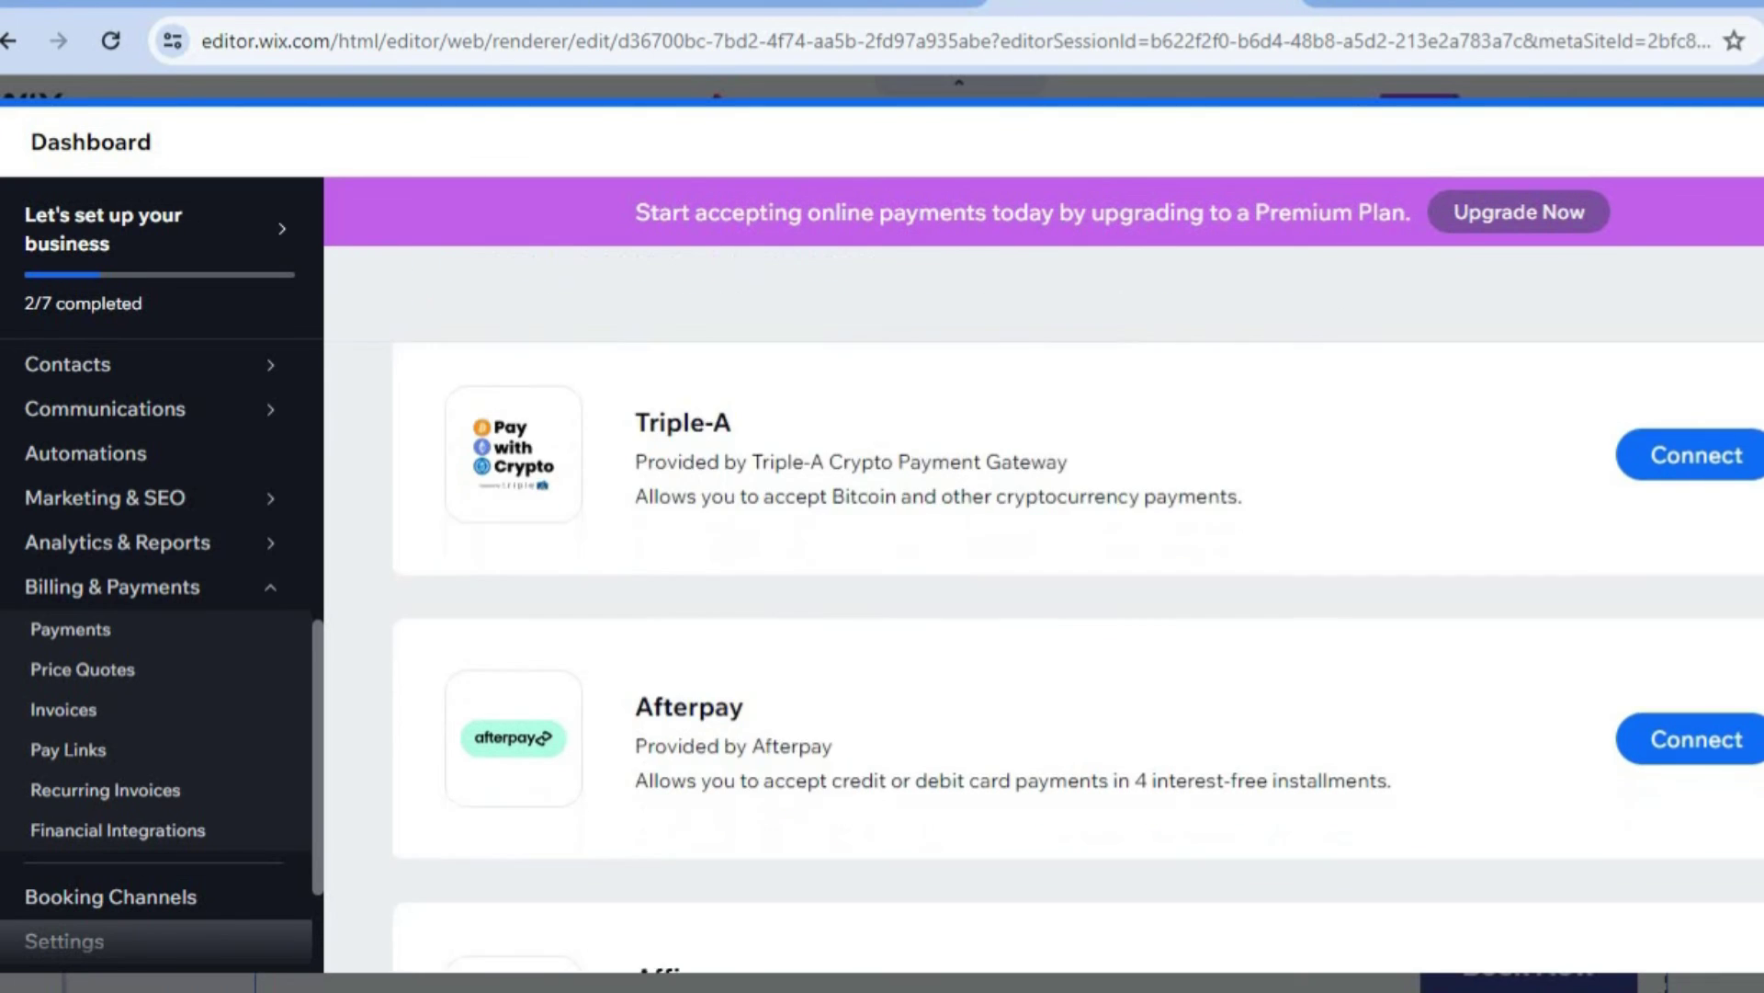
{"action": "scroll", "coordinate": [1078, 645], "scroll_direction": "up", "scroll_amount": 8}
{"action": "scroll", "coordinate": [1608, 537], "scroll_direction": "up", "scroll_amount": 3}
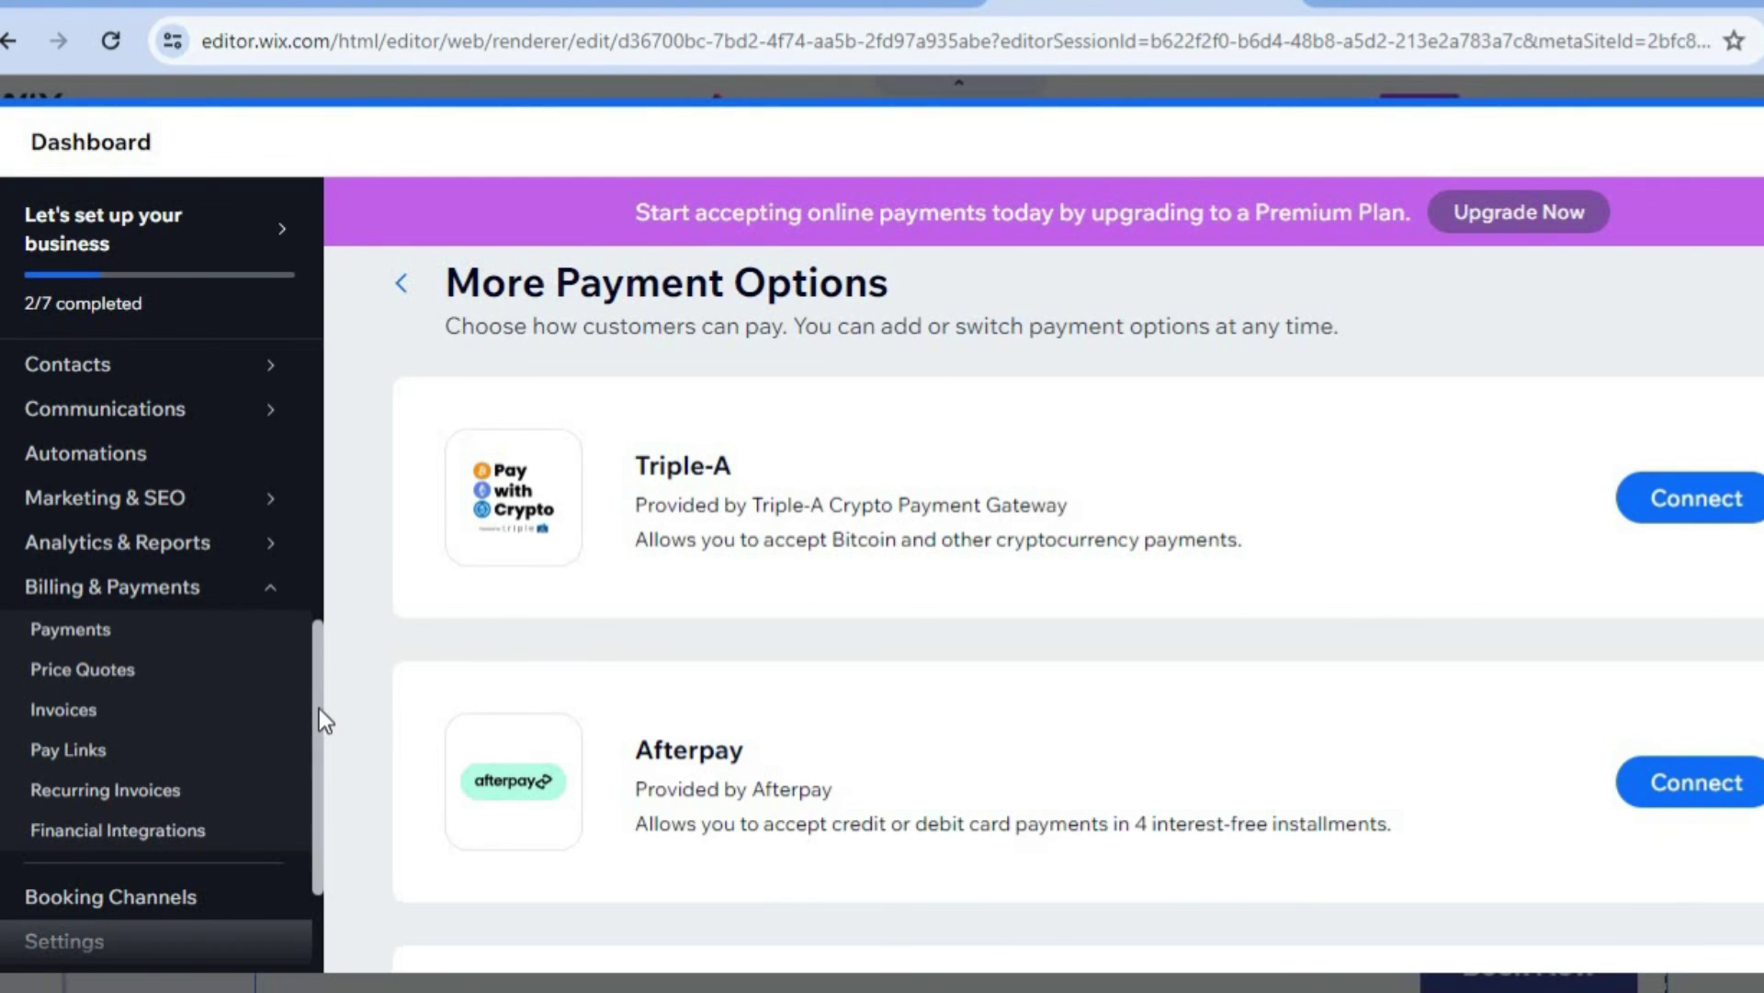
- Open the site's online programs and look through the published courses
{"action": "scroll", "coordinate": [318, 707], "scroll_direction": "up", "scroll_amount": 1}
{"action": "scroll", "coordinate": [316, 818], "scroll_direction": "down", "scroll_amount": 3}
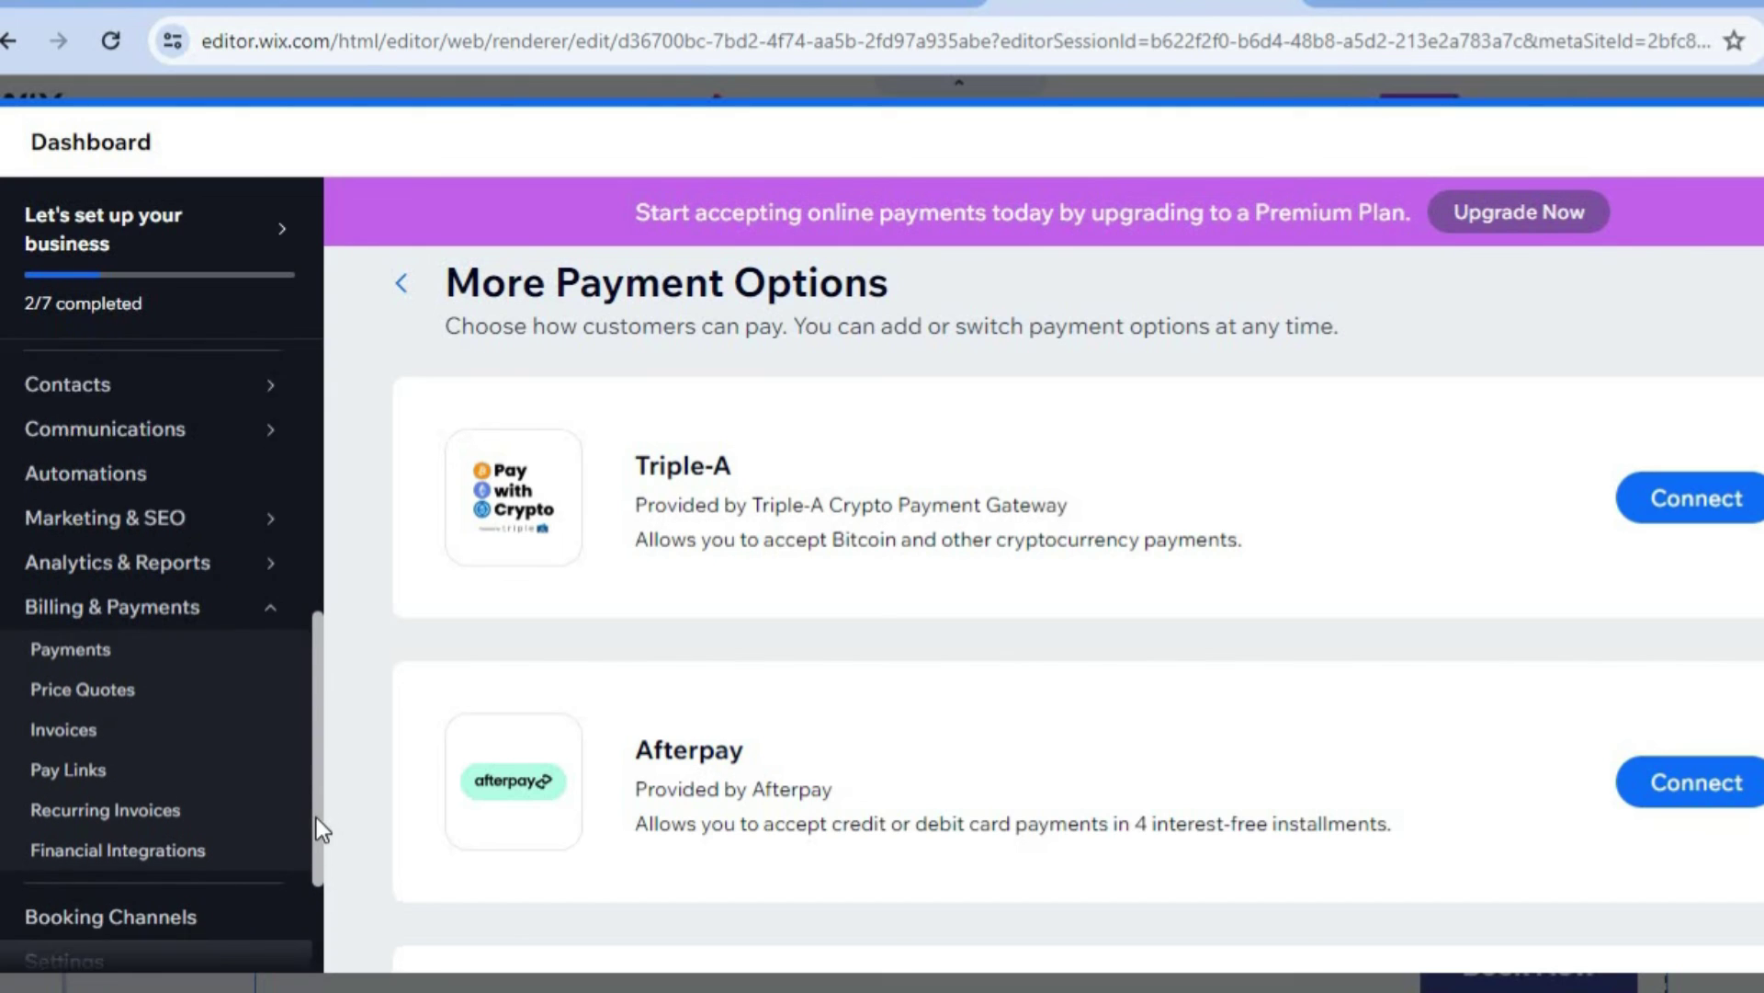
{"action": "scroll", "coordinate": [320, 737], "scroll_direction": "up", "scroll_amount": 9}
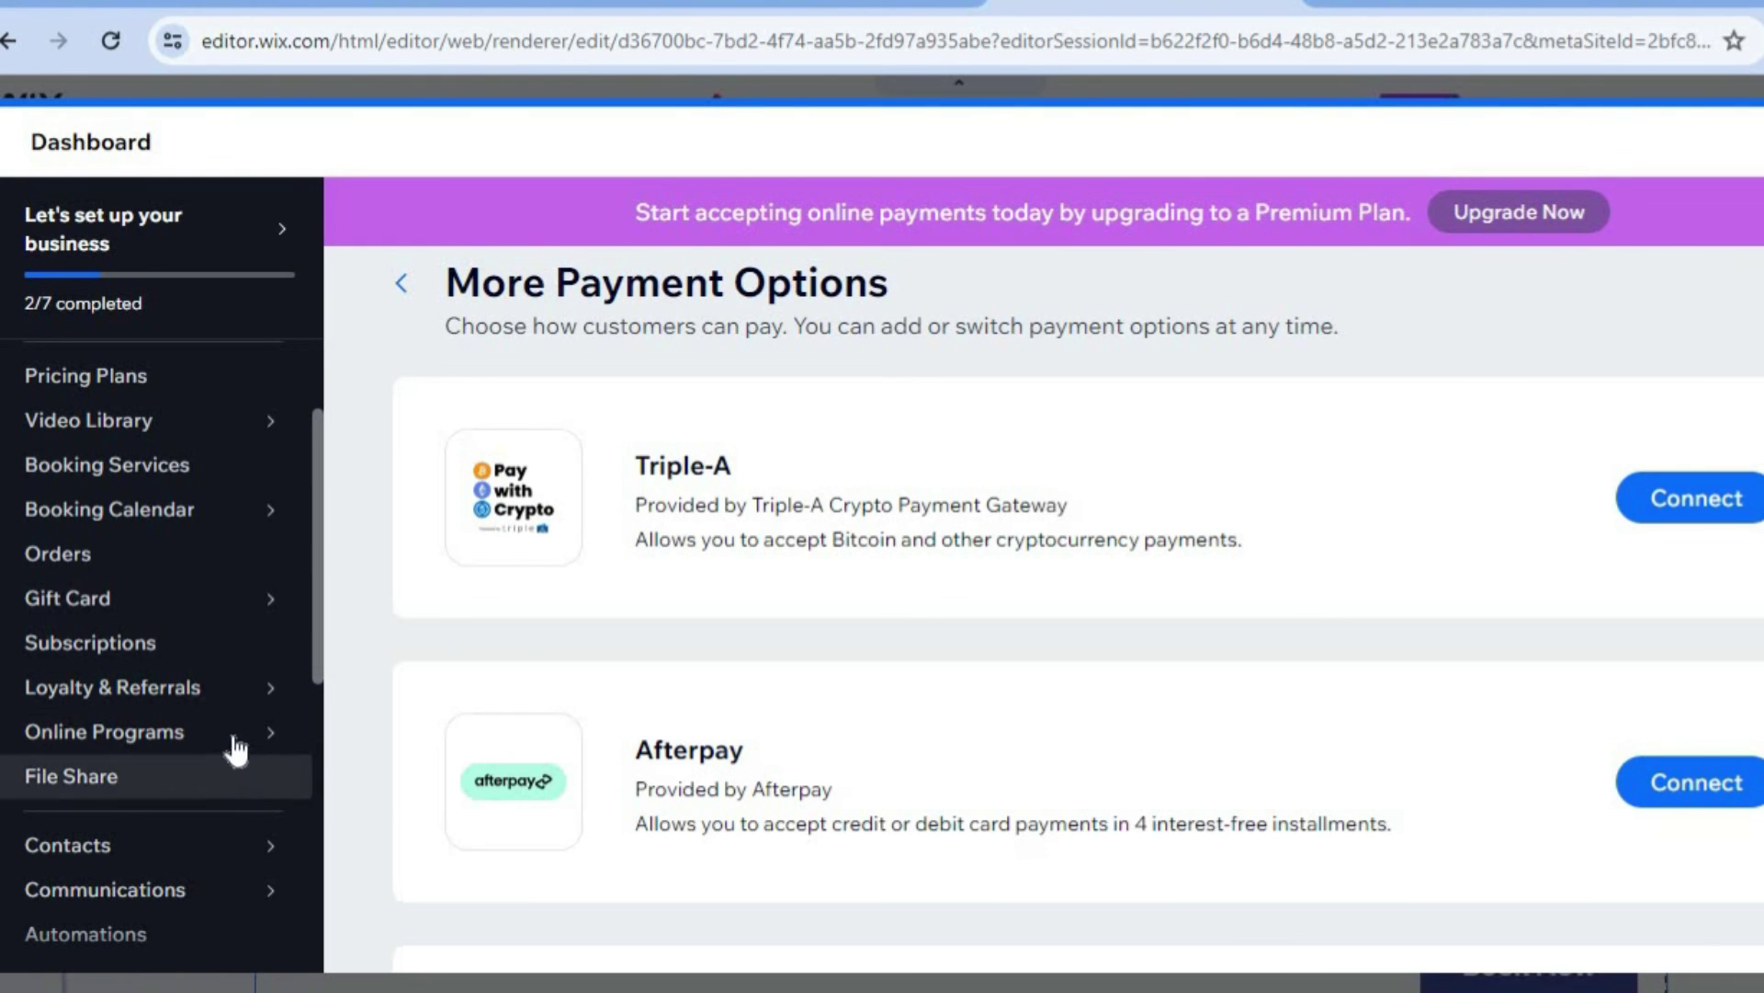
{"action": "mouse_move", "coordinate": [237, 747]}
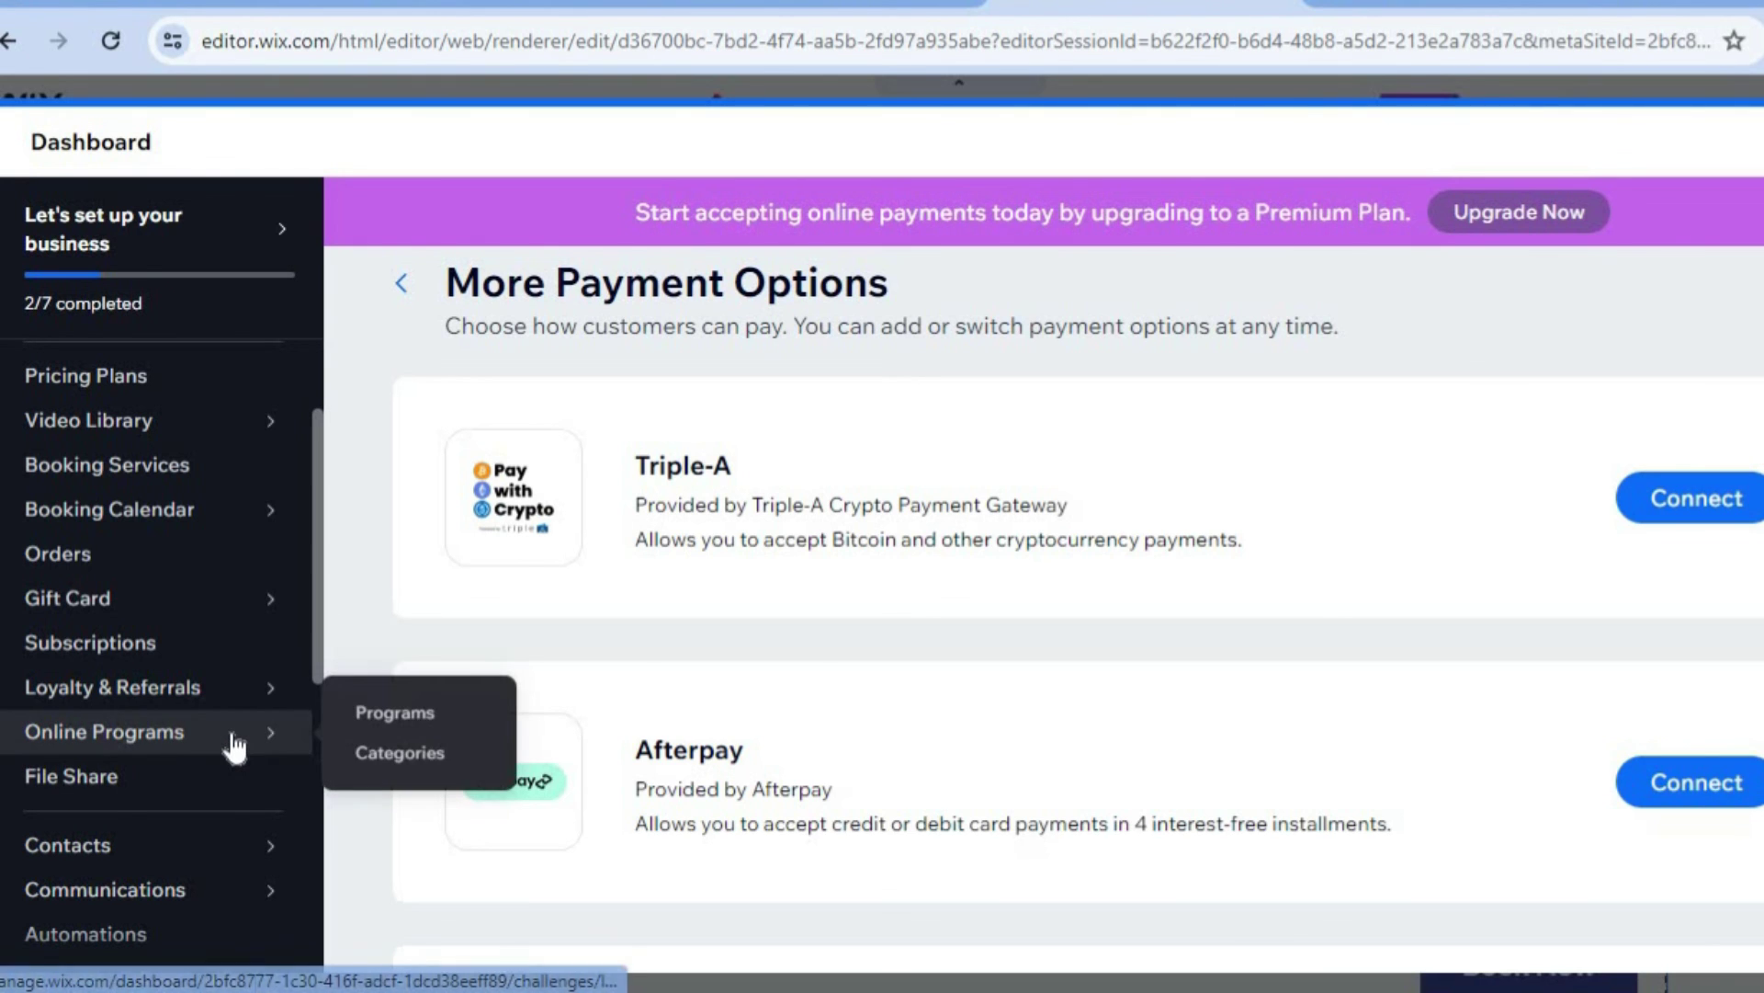
{"action": "left_click", "coordinate": [382, 717]}
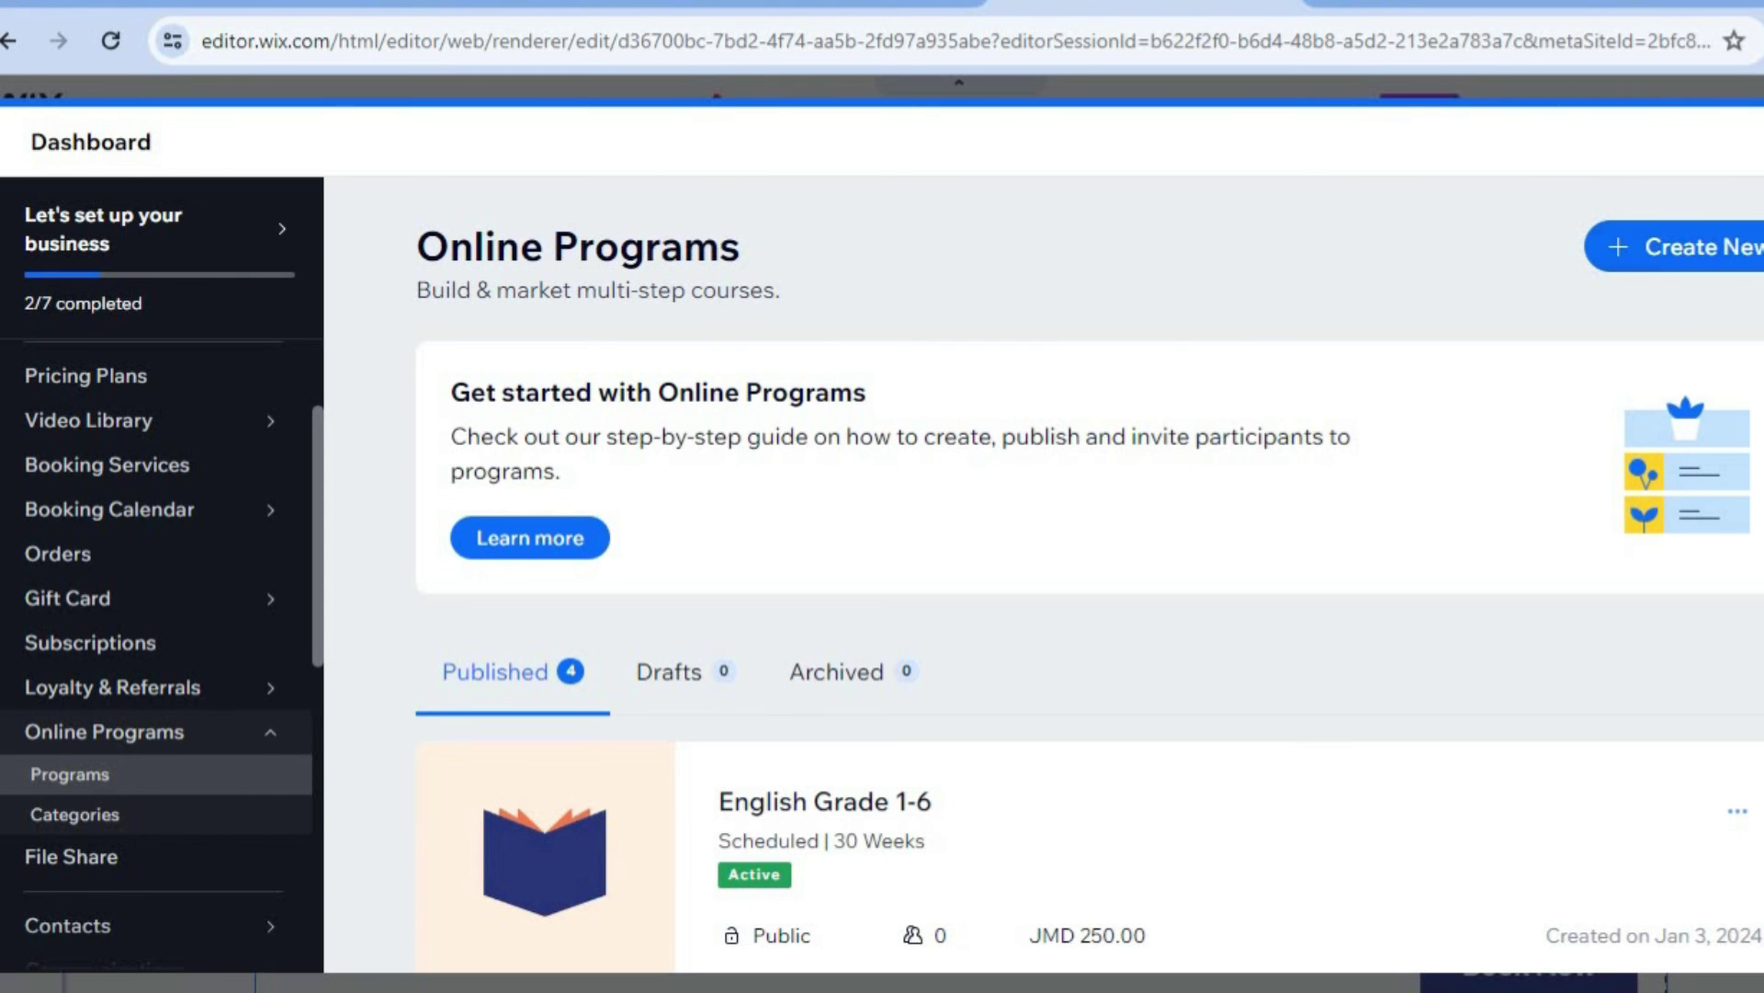
{"action": "scroll", "coordinate": [1091, 624], "scroll_direction": "down", "scroll_amount": 5}
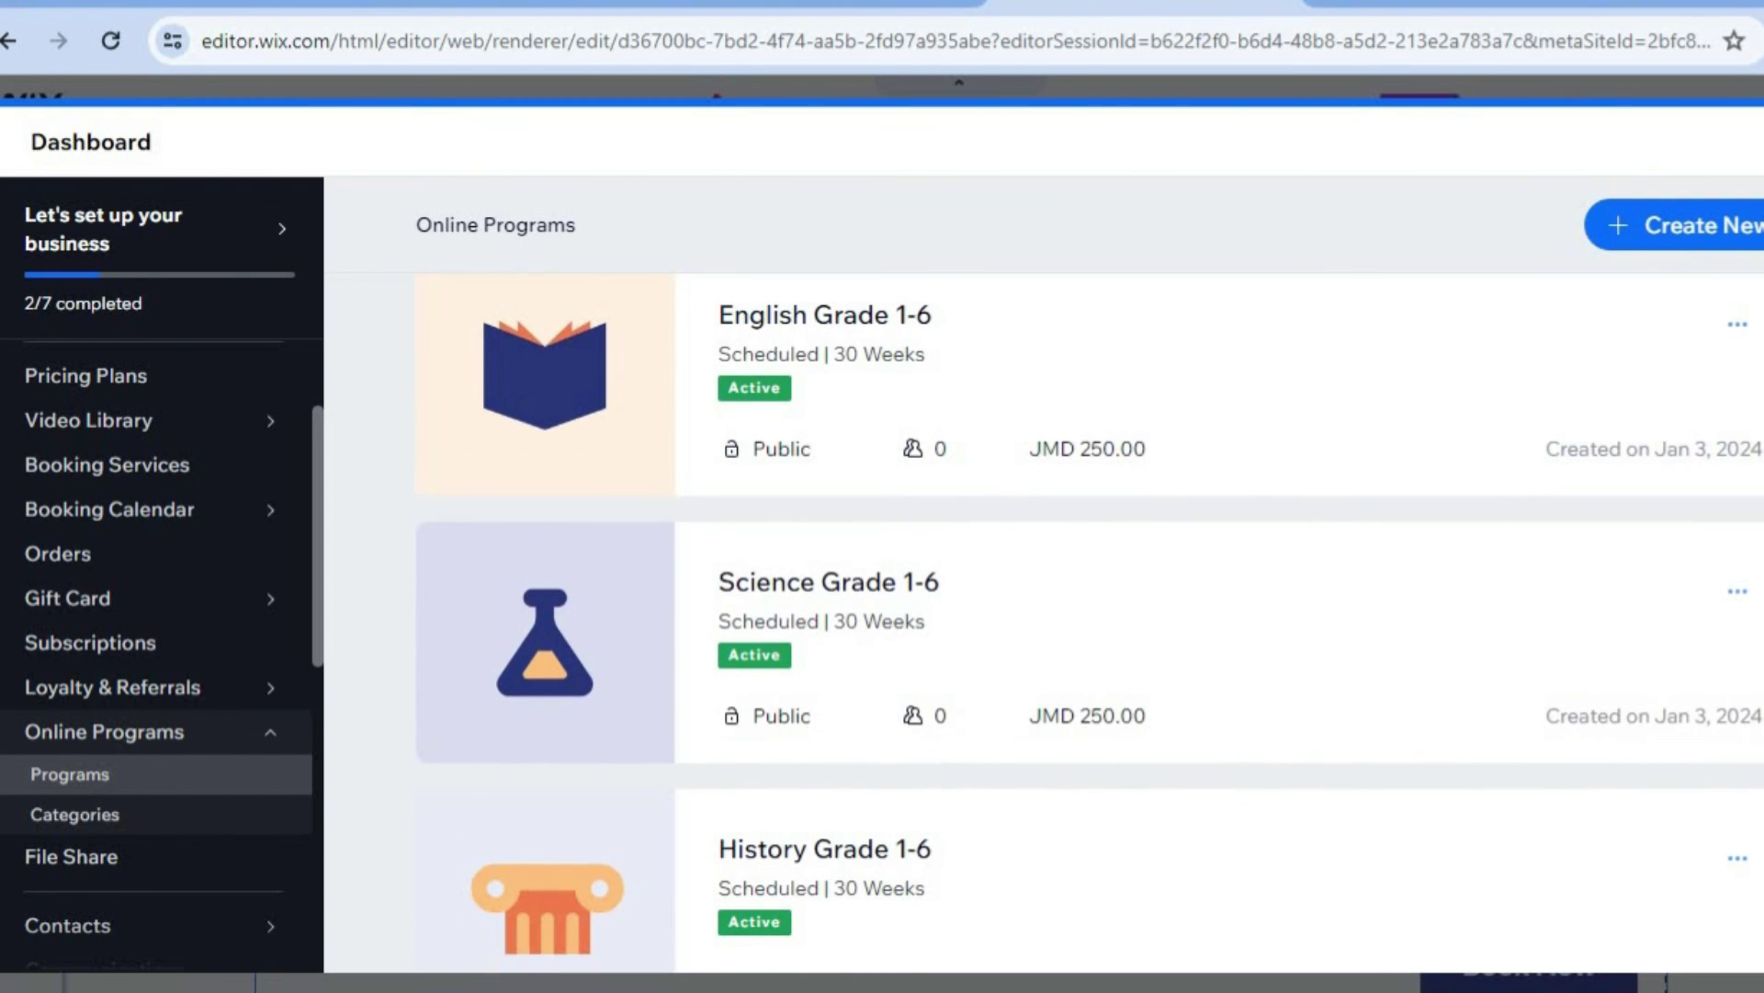
{"action": "scroll", "coordinate": [1090, 625], "scroll_direction": "down", "scroll_amount": 4}
{"action": "scroll", "coordinate": [1090, 624], "scroll_direction": "up", "scroll_amount": 8}
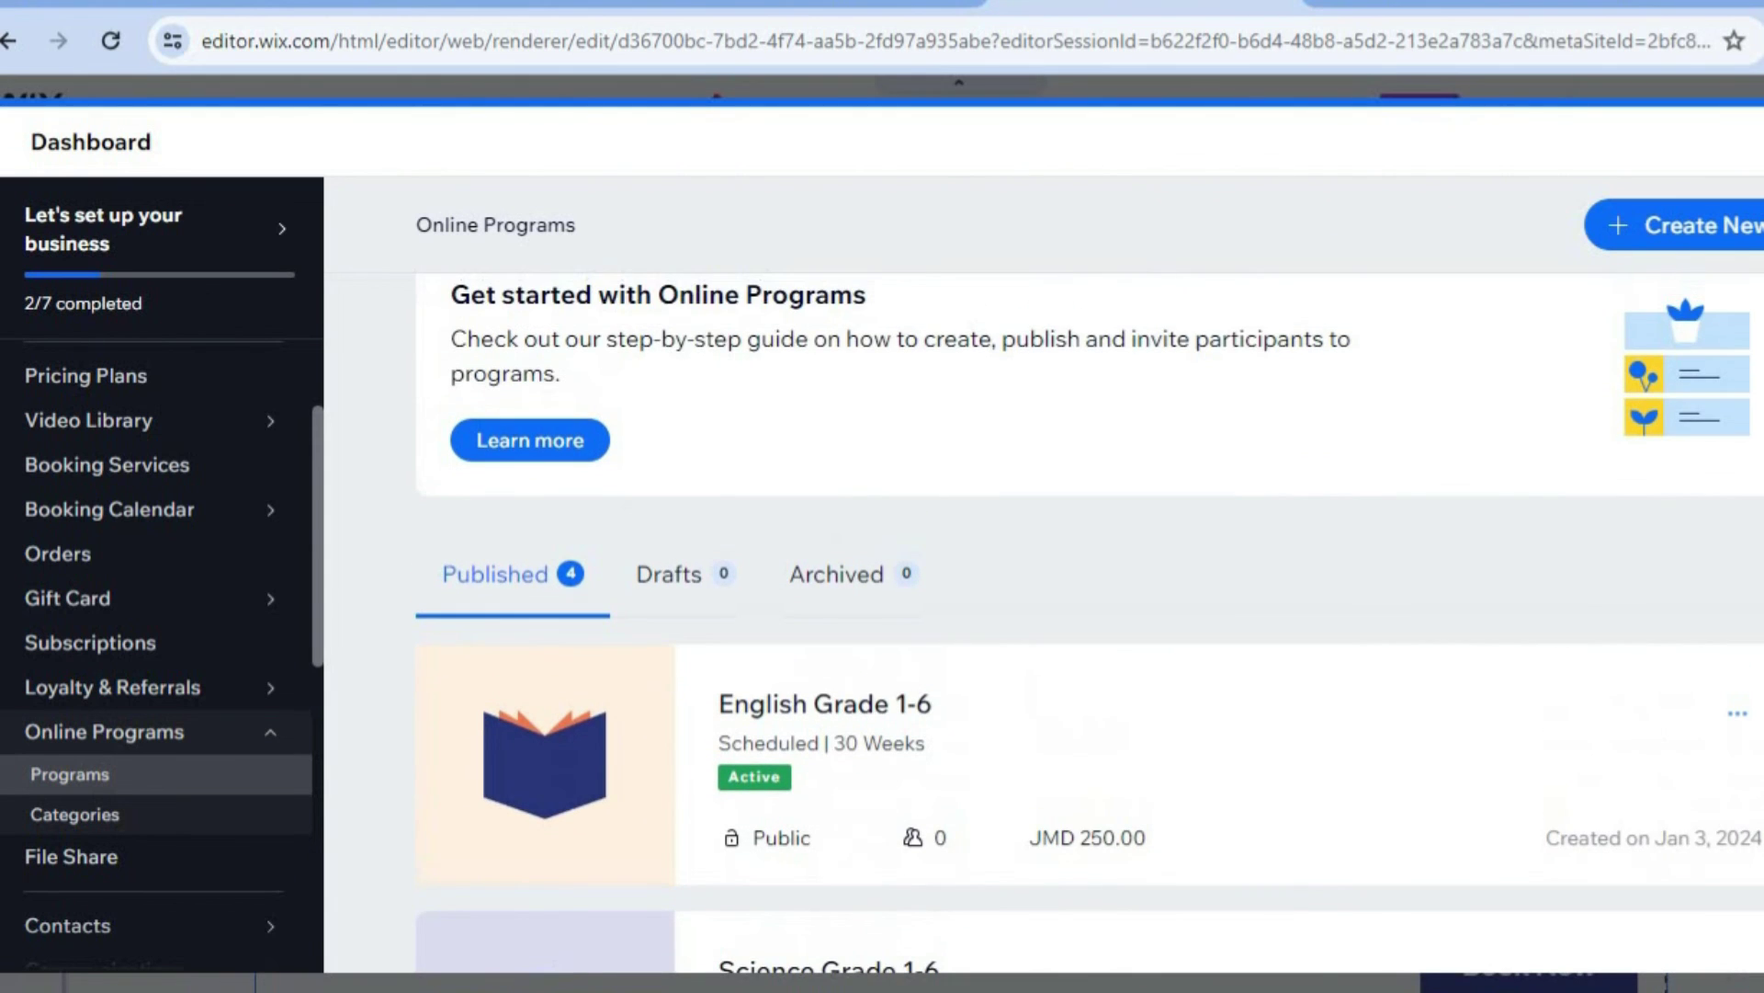
{"action": "scroll", "coordinate": [1527, 553], "scroll_direction": "down", "scroll_amount": 2}
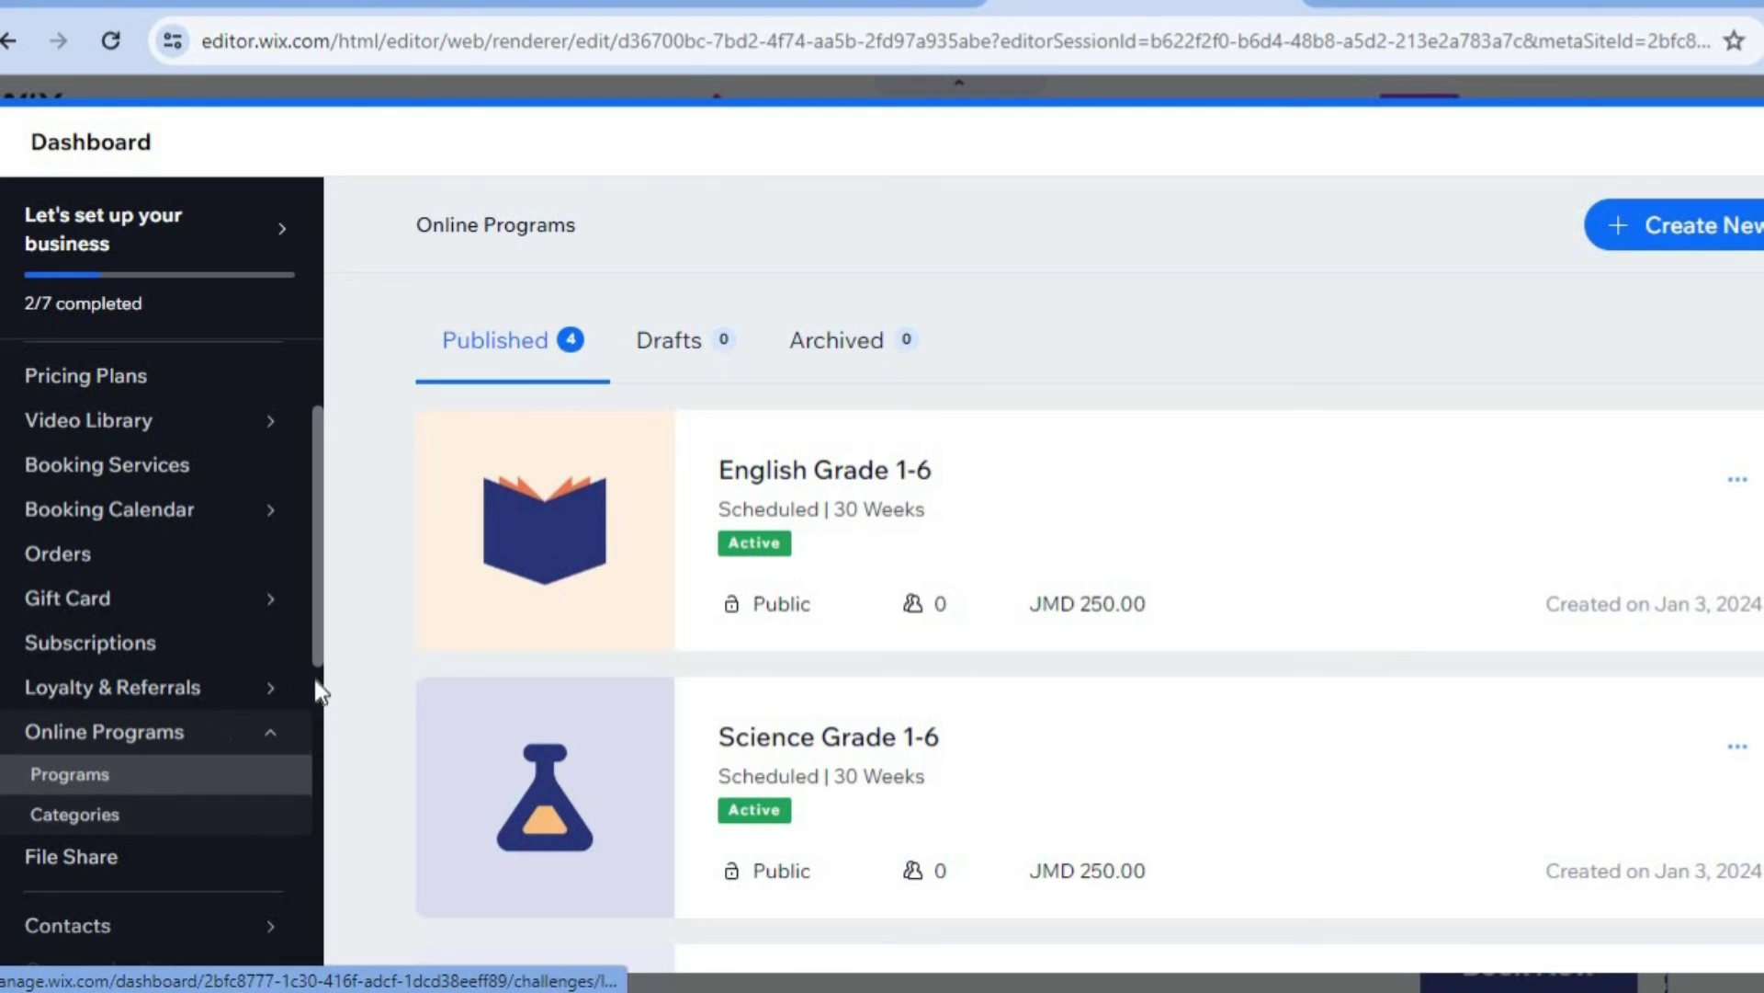
- Look back over the dashboard's management areas and close the dashboard to return to the Our Services page in the editor
{"action": "scroll", "coordinate": [317, 648], "scroll_direction": "up", "scroll_amount": 3}
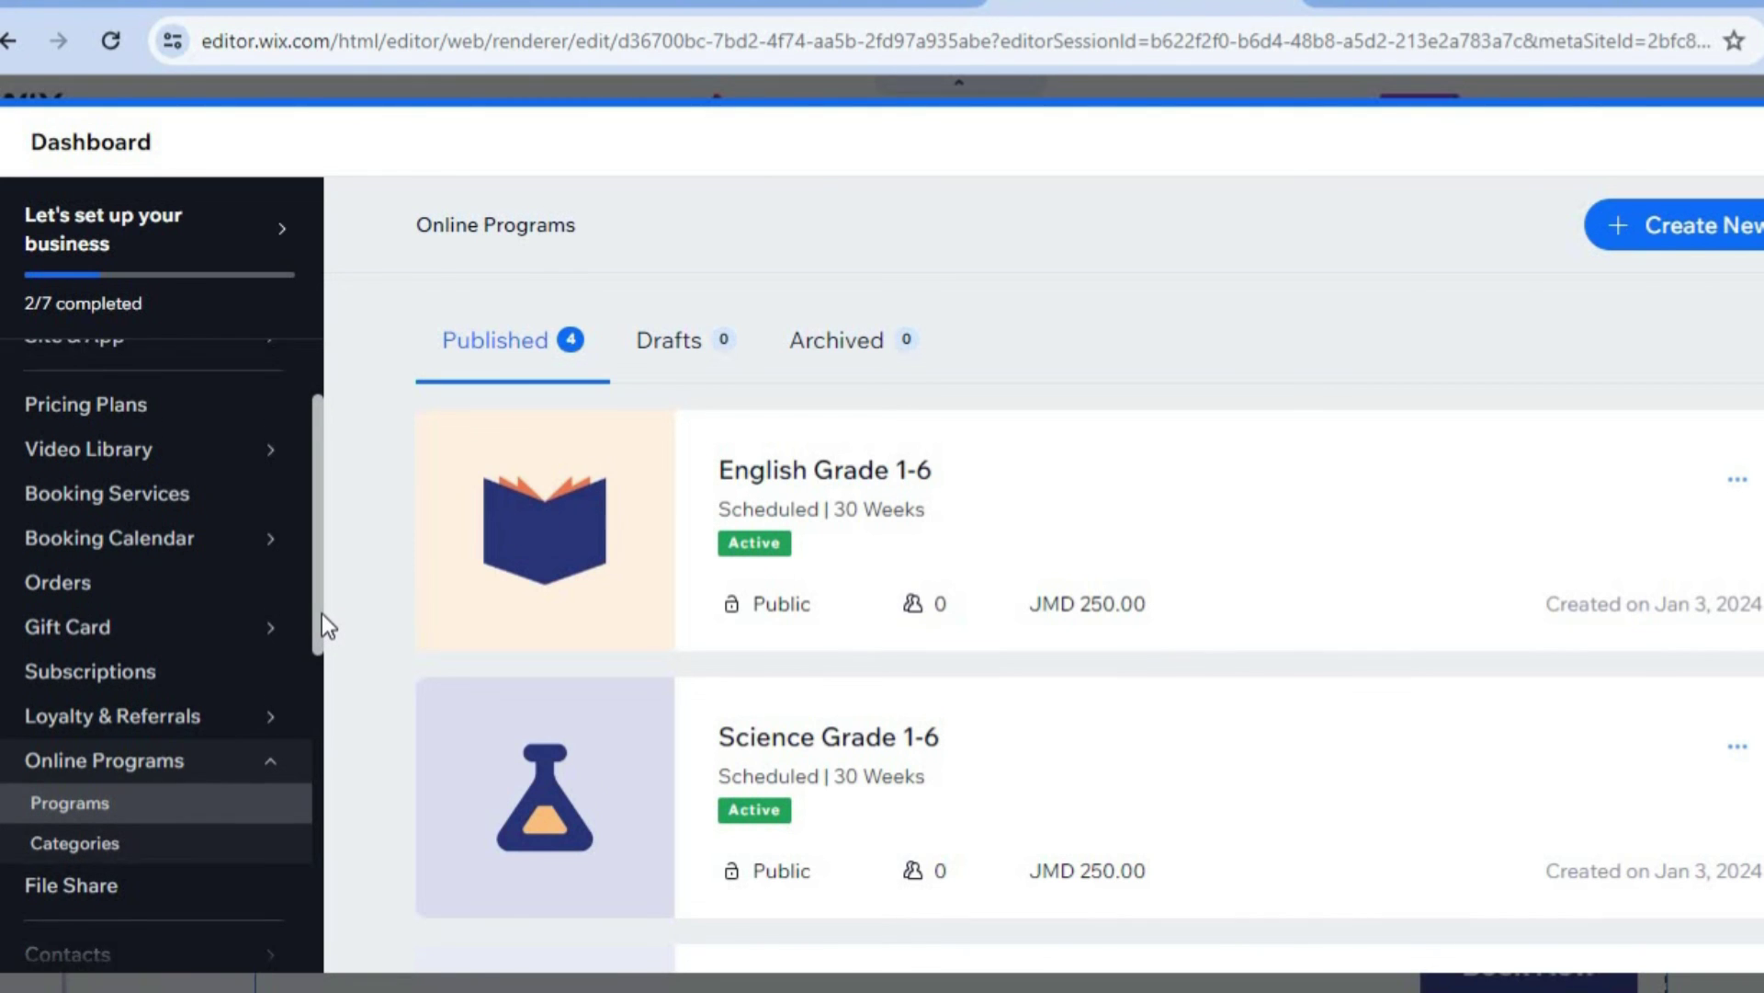
{"action": "scroll", "coordinate": [322, 586], "scroll_direction": "up", "scroll_amount": 2}
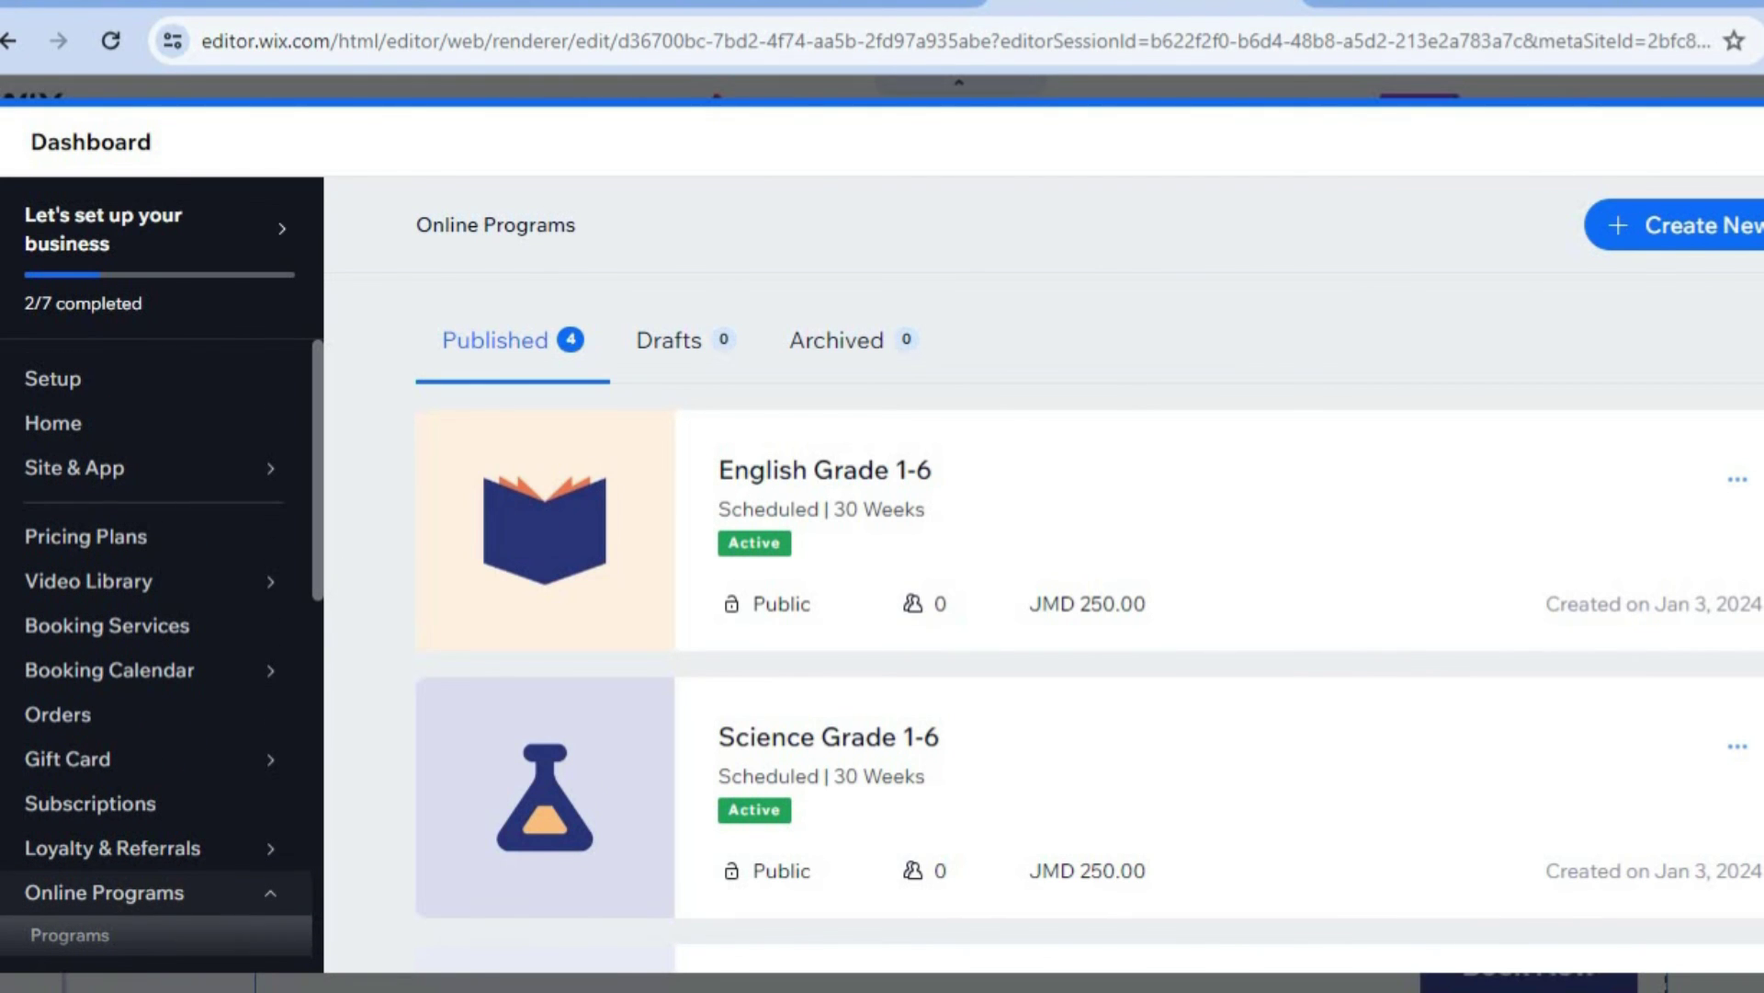
{"action": "key", "text": "Escape"}
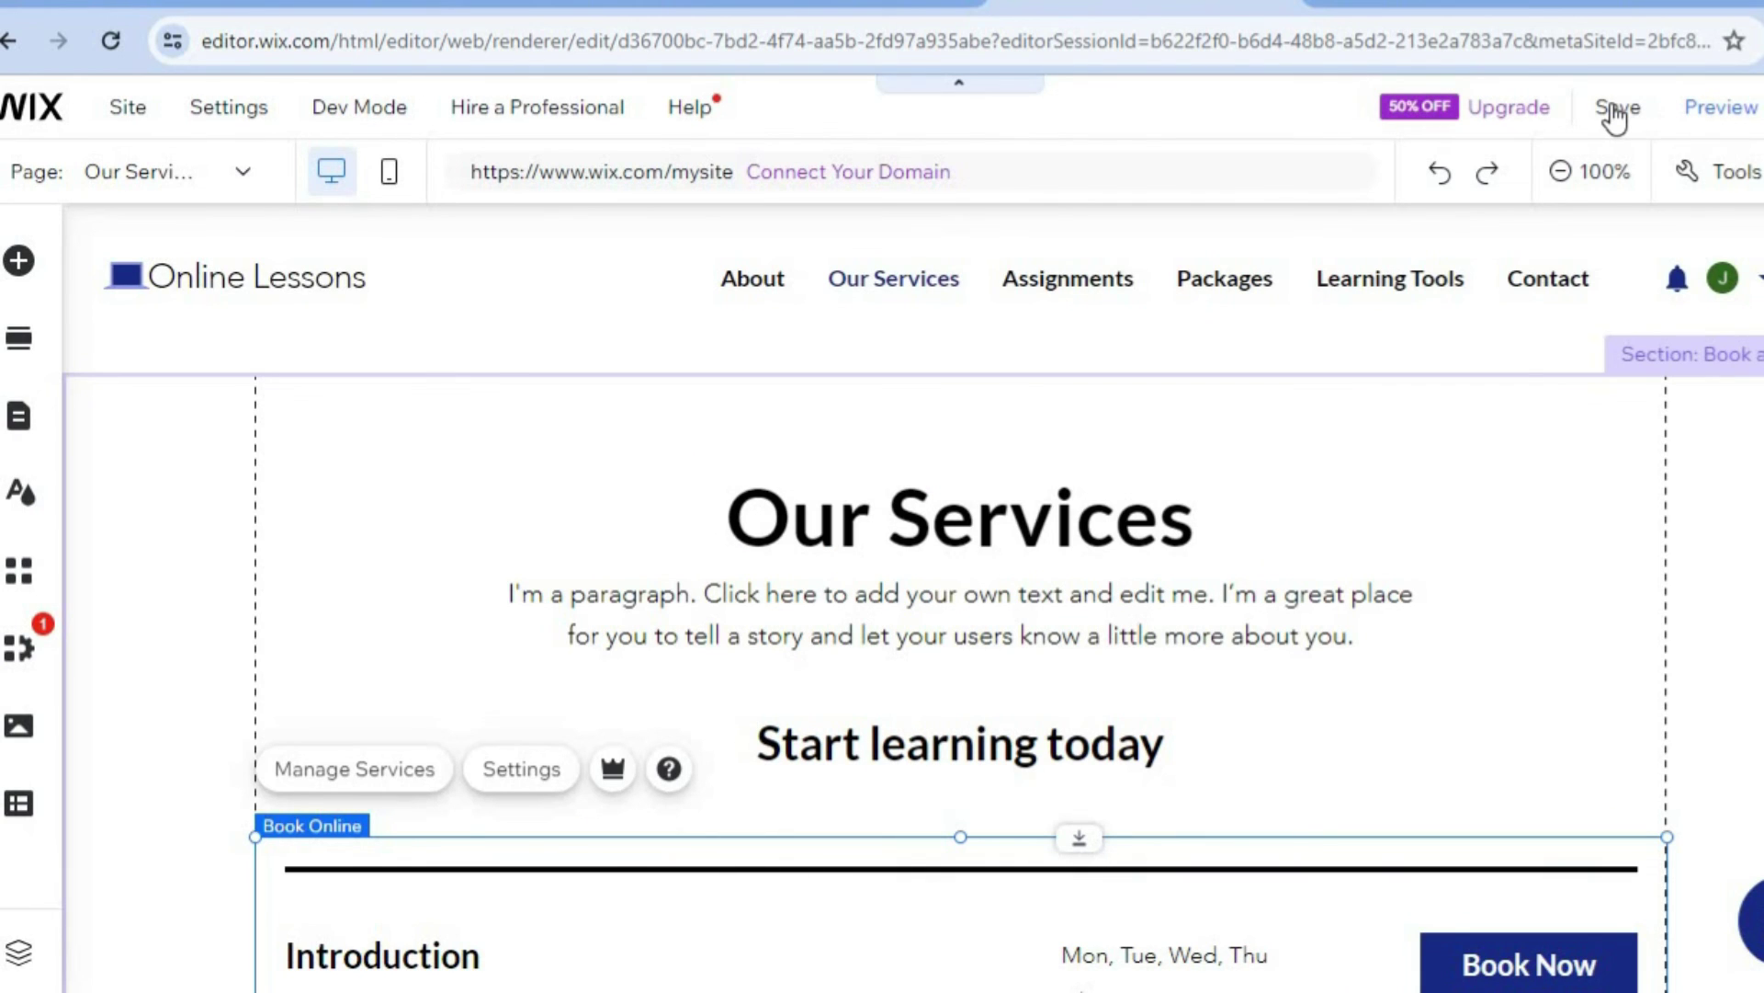
- Preview the site and look through the bookable services listed on the Our Services page
{"action": "mouse_move", "coordinate": [1615, 116]}
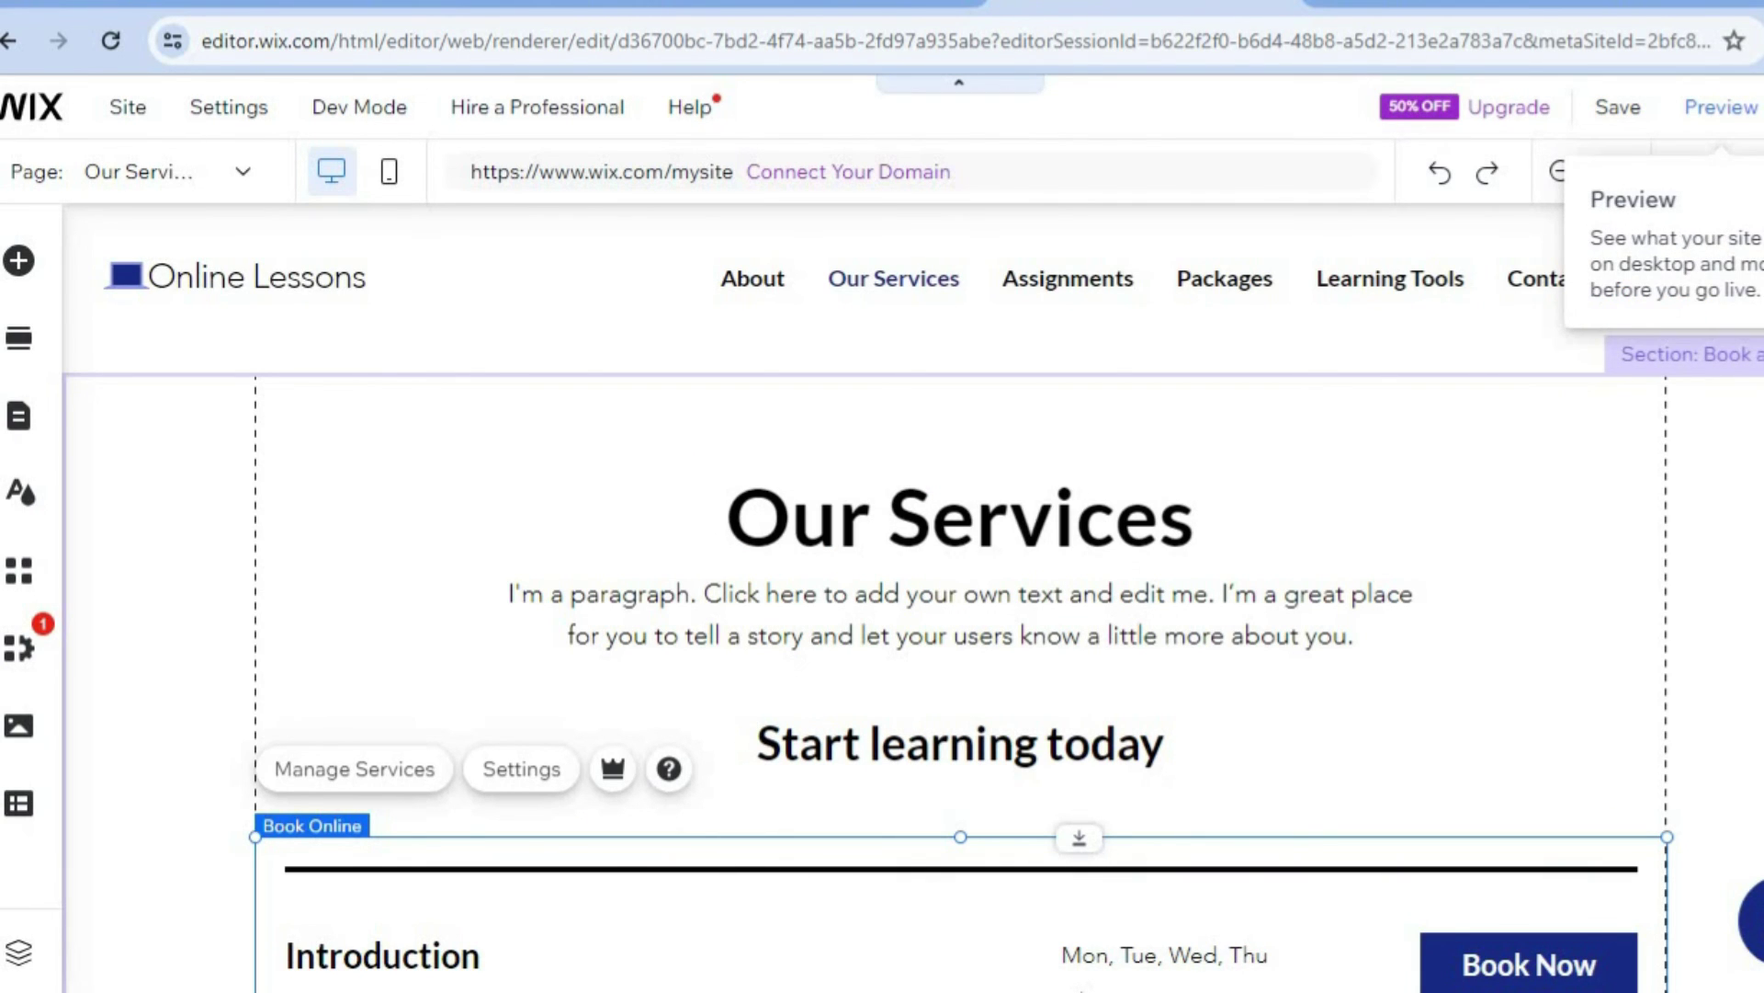
{"action": "left_click", "coordinate": [1720, 110]}
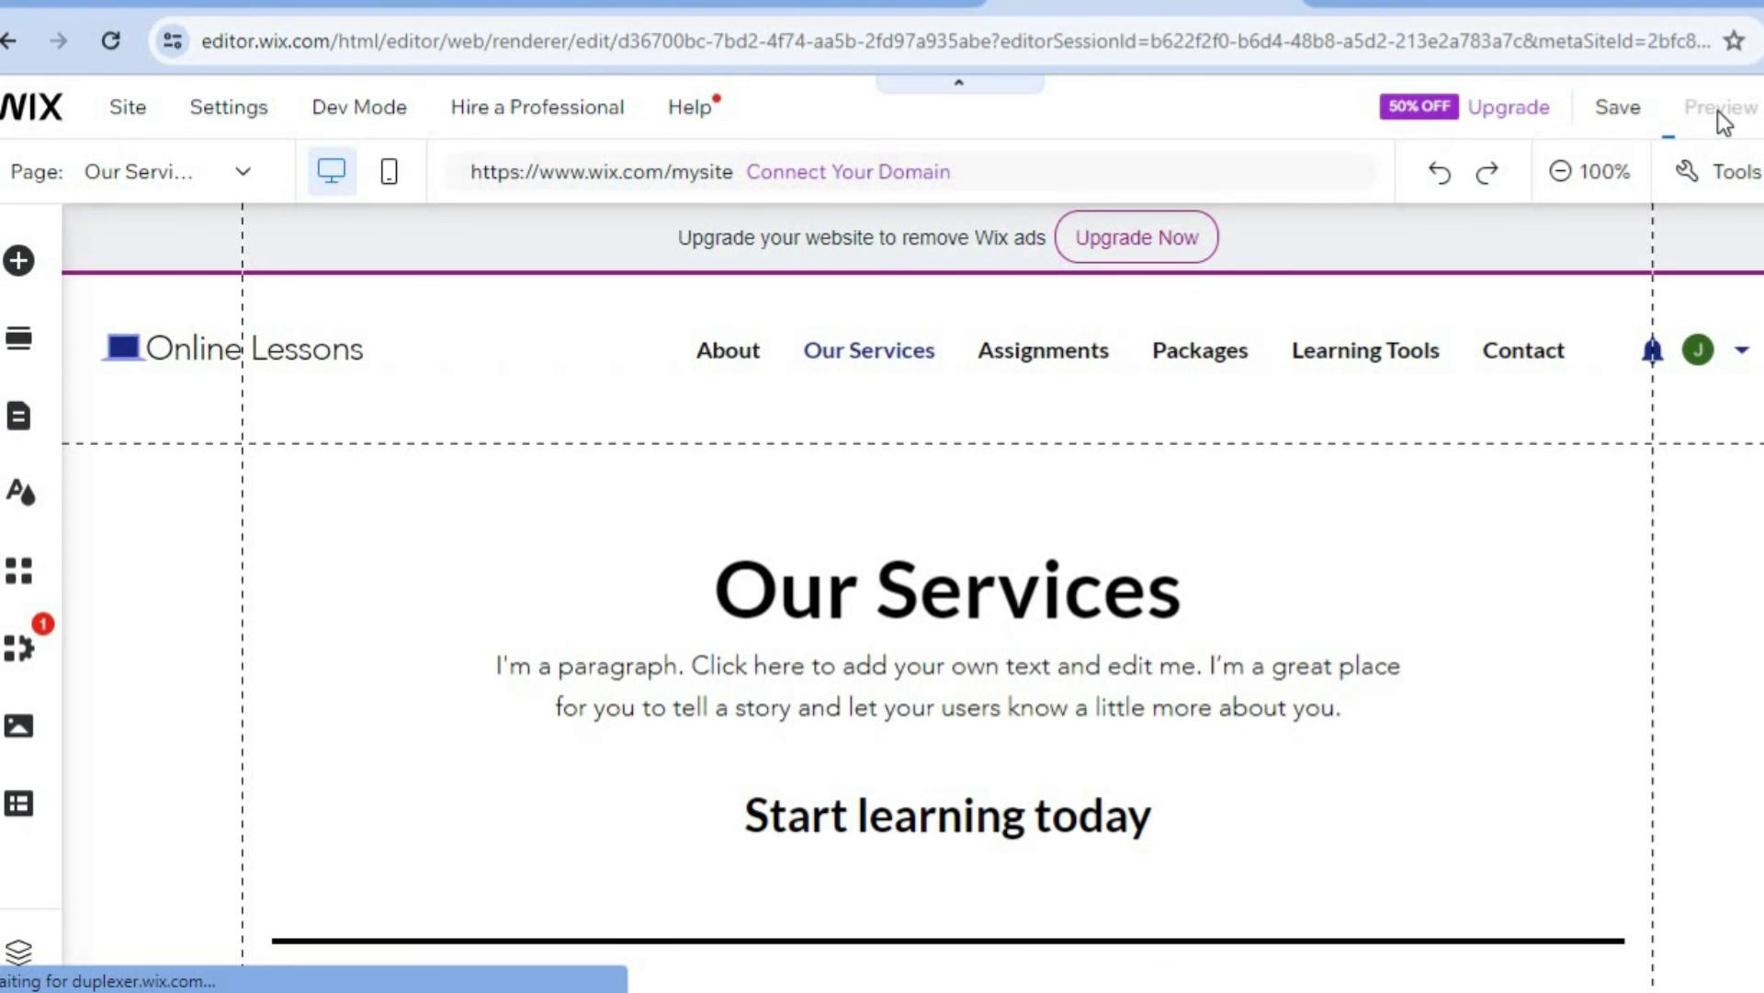
{"action": "left_click", "coordinate": [1718, 112]}
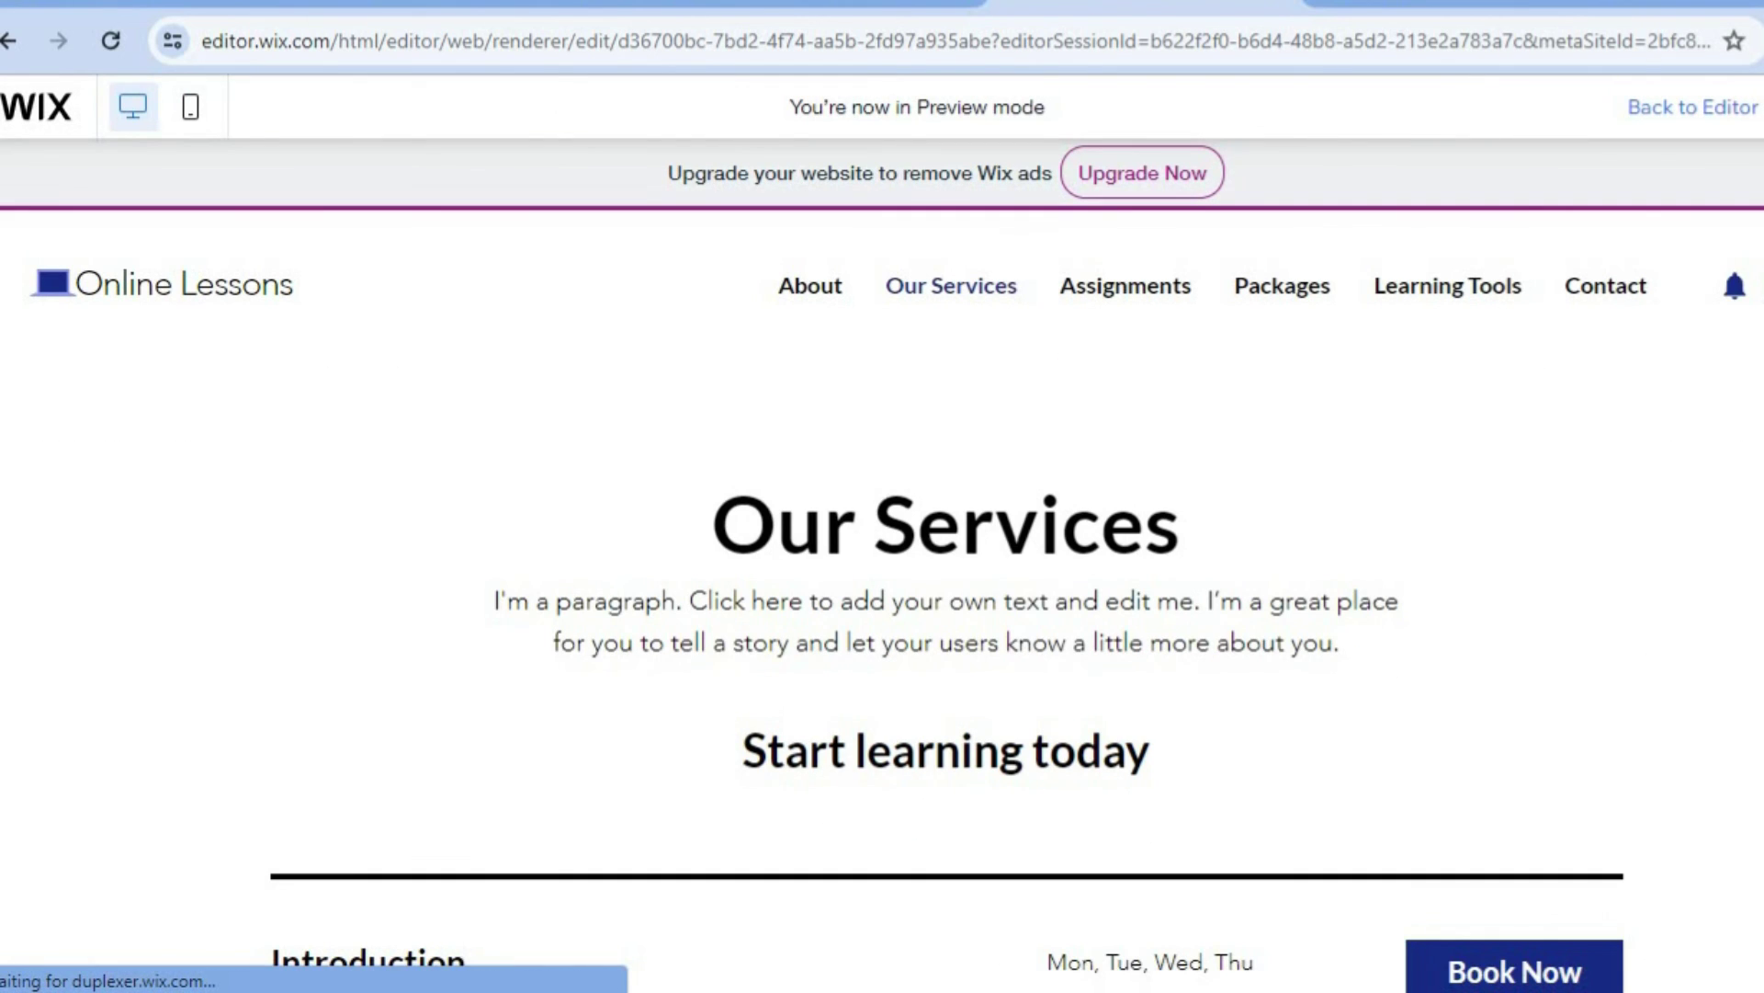
{"action": "scroll", "coordinate": [883, 597], "scroll_direction": "down", "scroll_amount": 5}
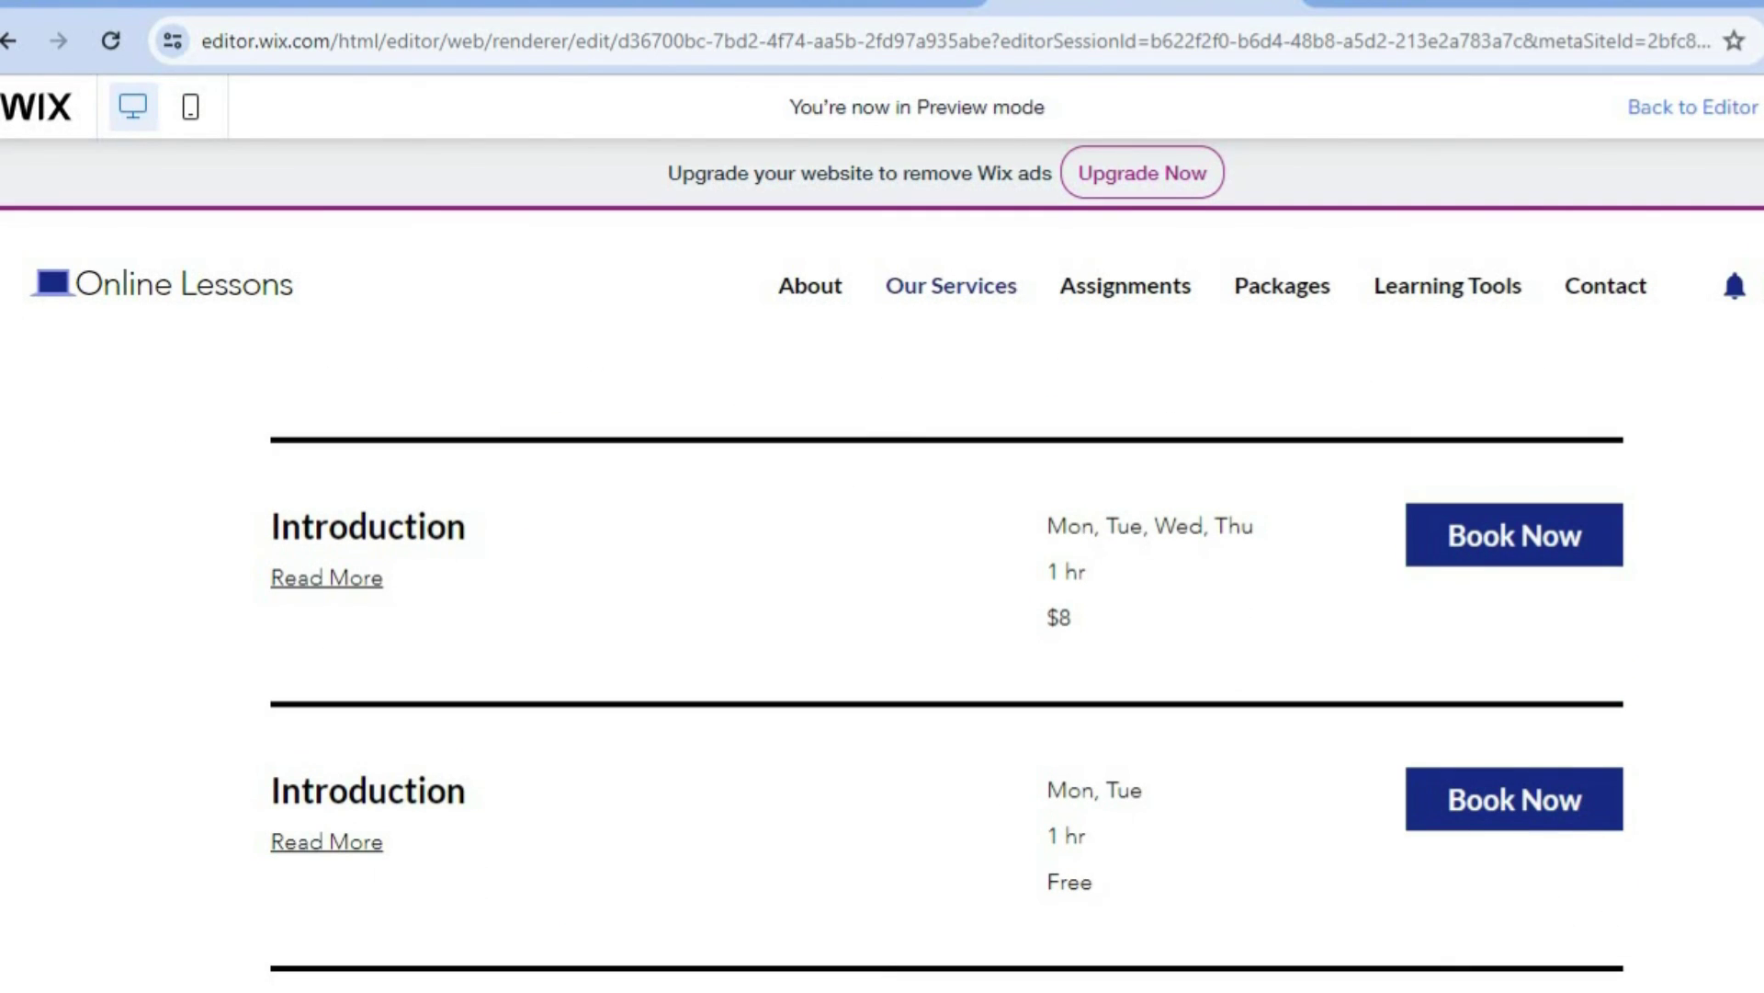
{"action": "scroll", "coordinate": [882, 596], "scroll_direction": "down", "scroll_amount": 6}
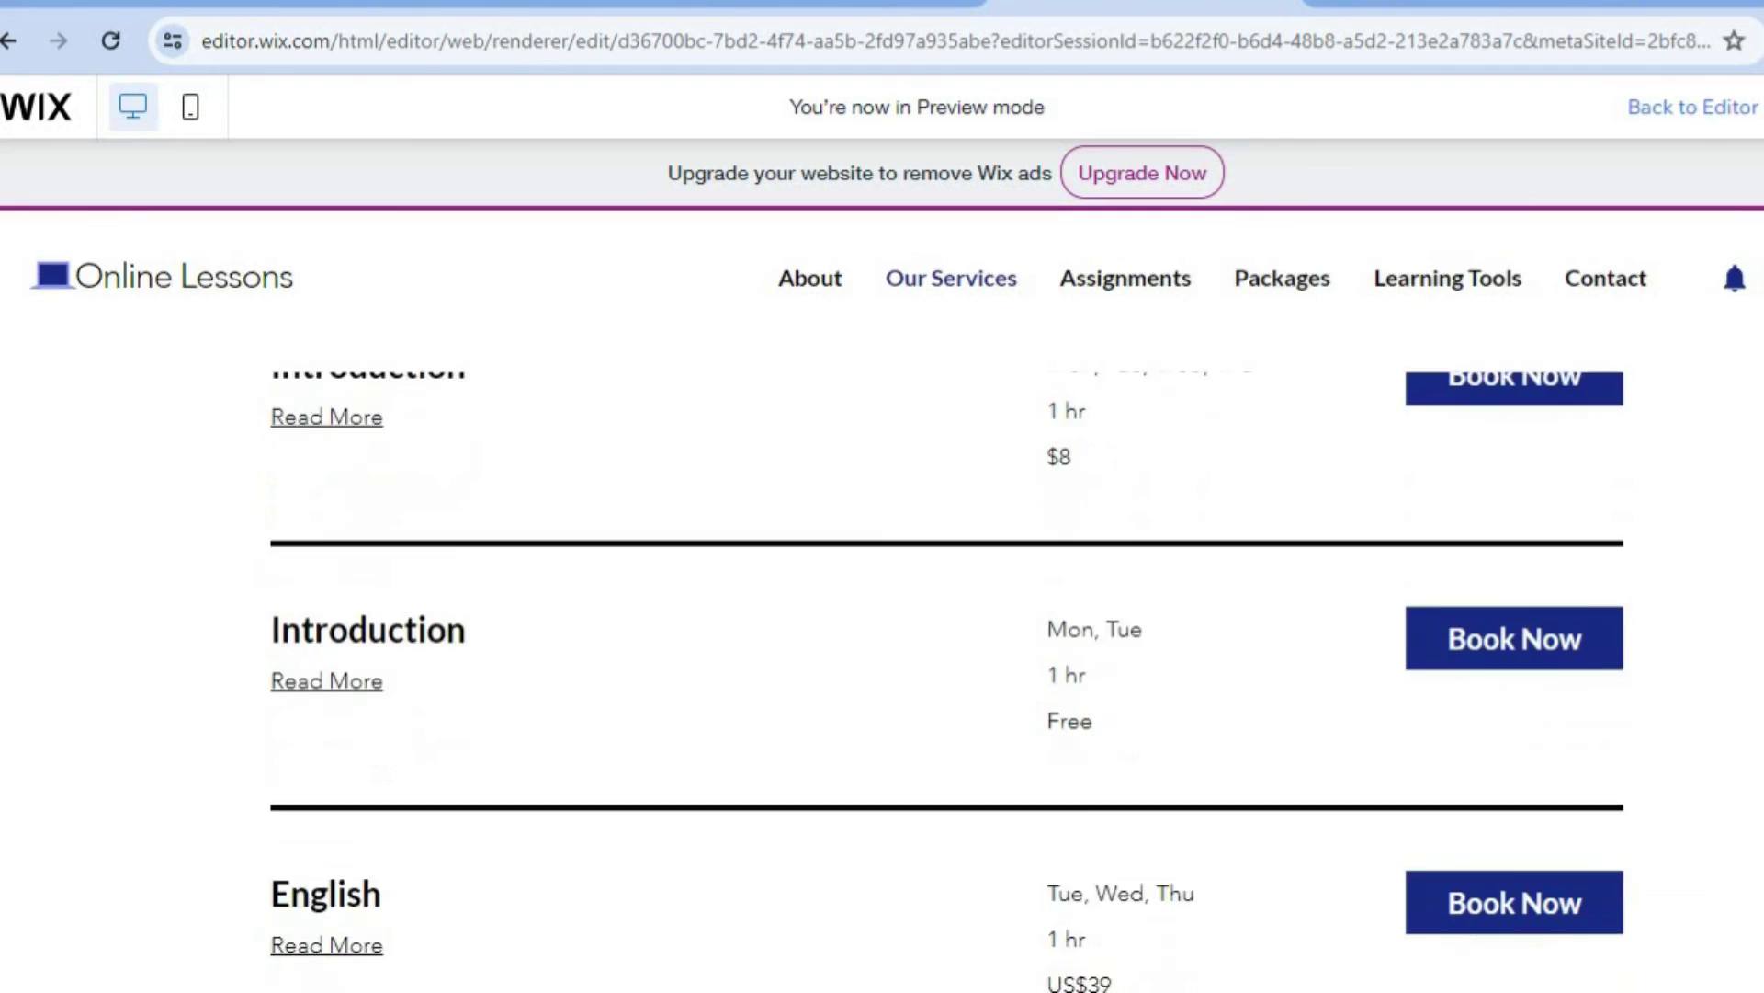
{"action": "scroll", "coordinate": [883, 597], "scroll_direction": "up", "scroll_amount": 9}
{"action": "scroll", "coordinate": [882, 597], "scroll_direction": "up", "scroll_amount": 2}
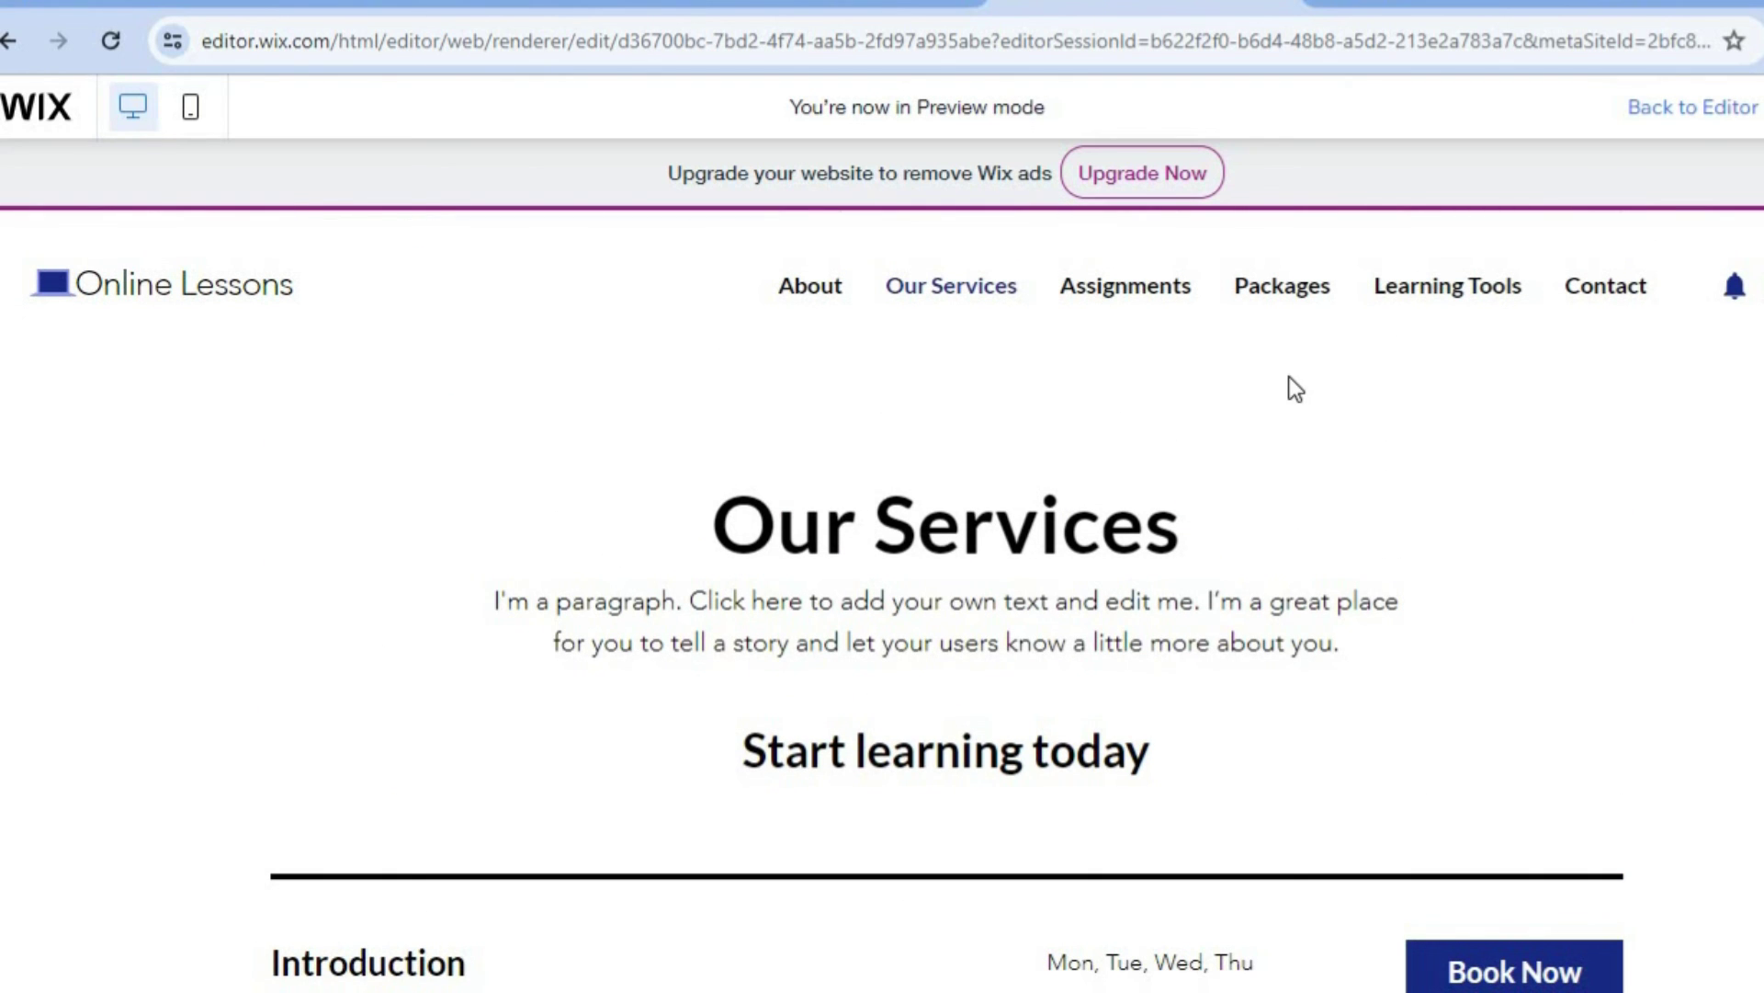
{"action": "scroll", "coordinate": [883, 596], "scroll_direction": "down", "scroll_amount": 3}
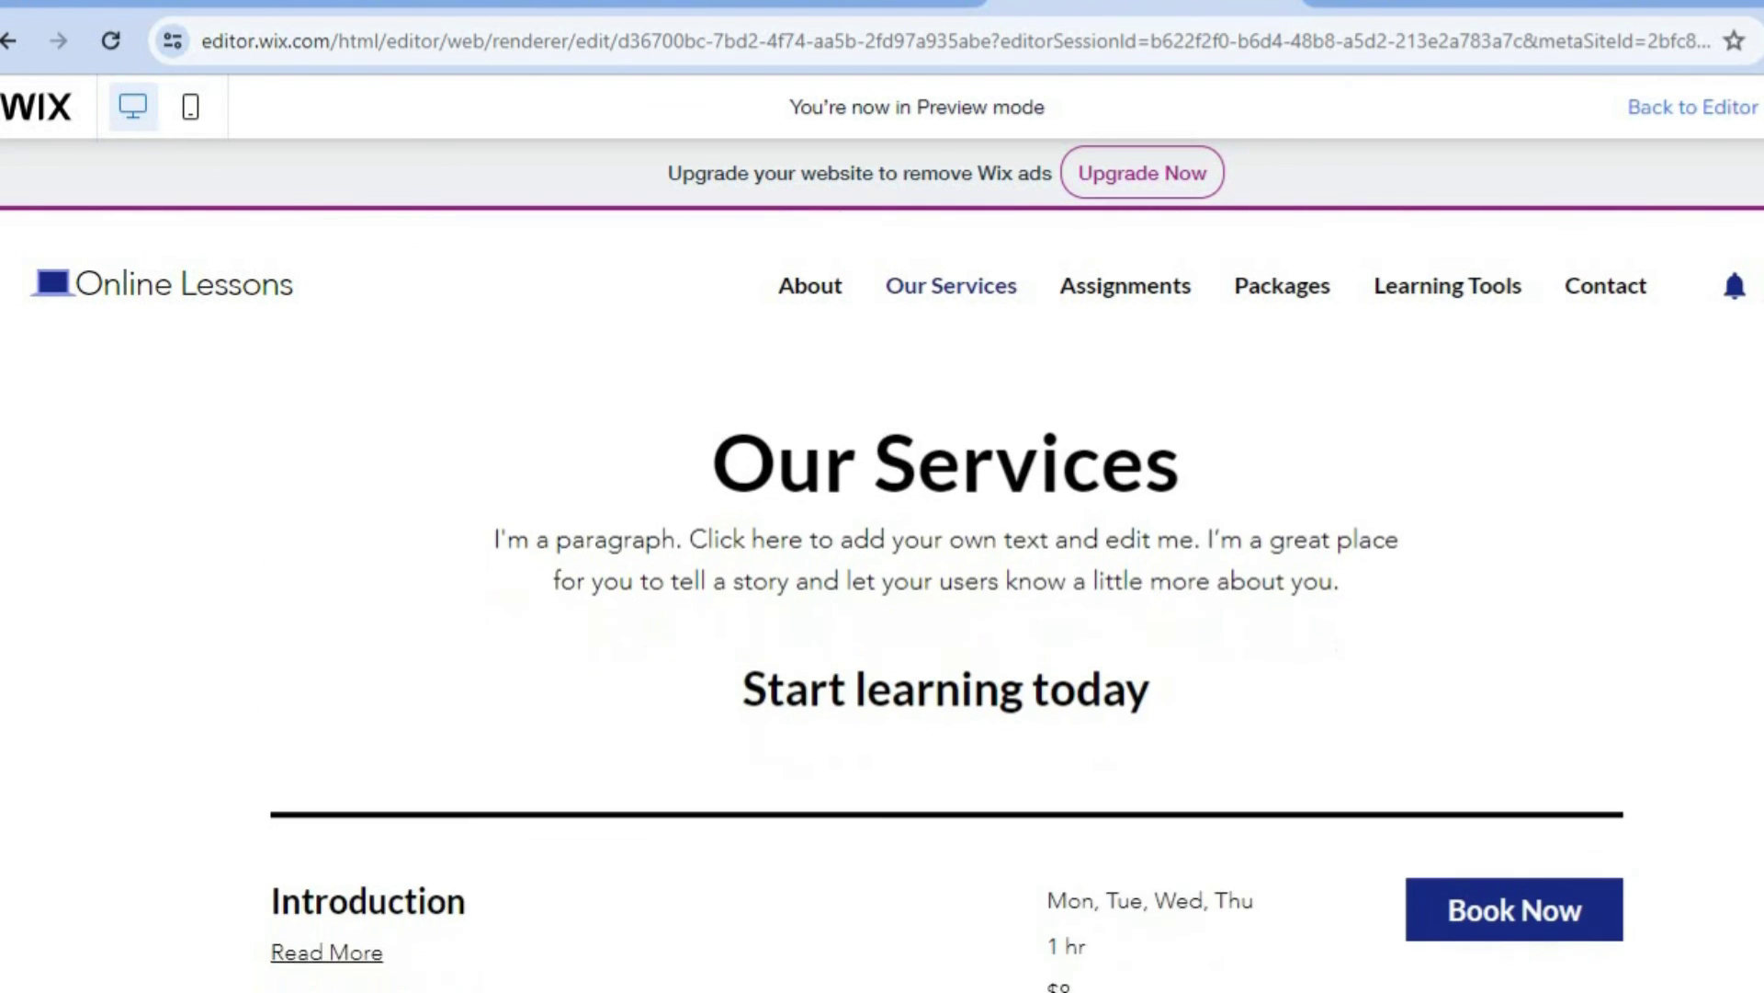
{"action": "scroll", "coordinate": [1437, 393], "scroll_direction": "down", "scroll_amount": 1}
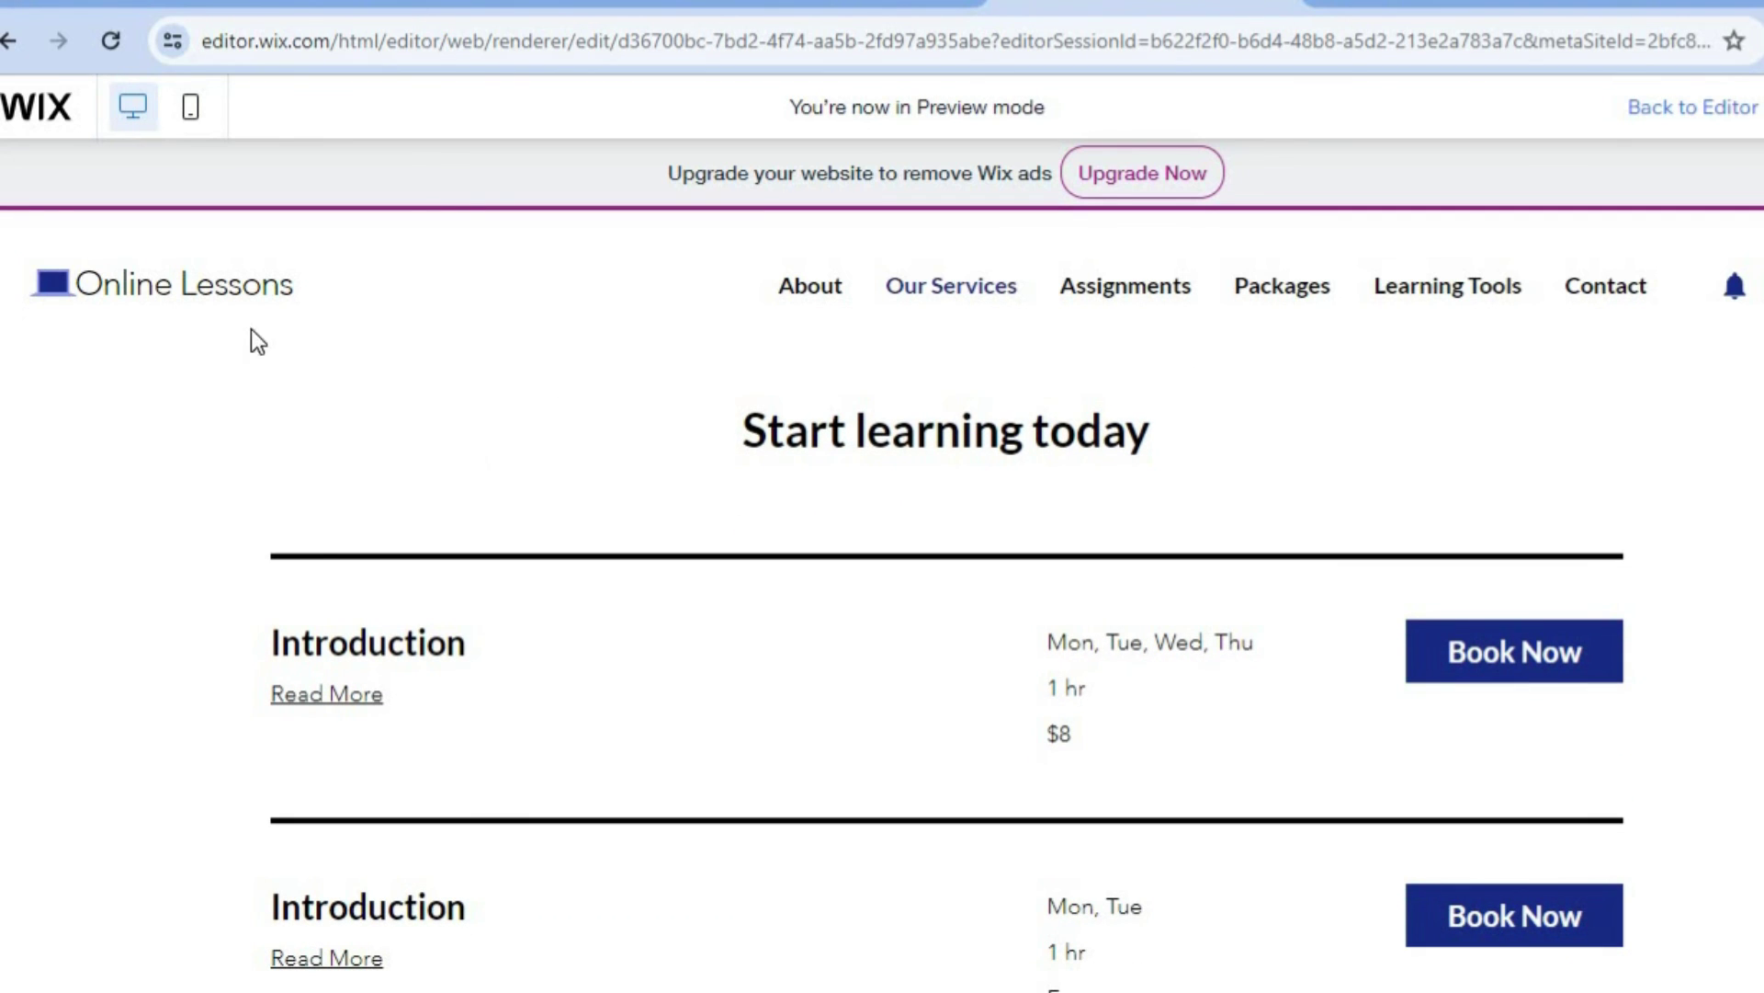